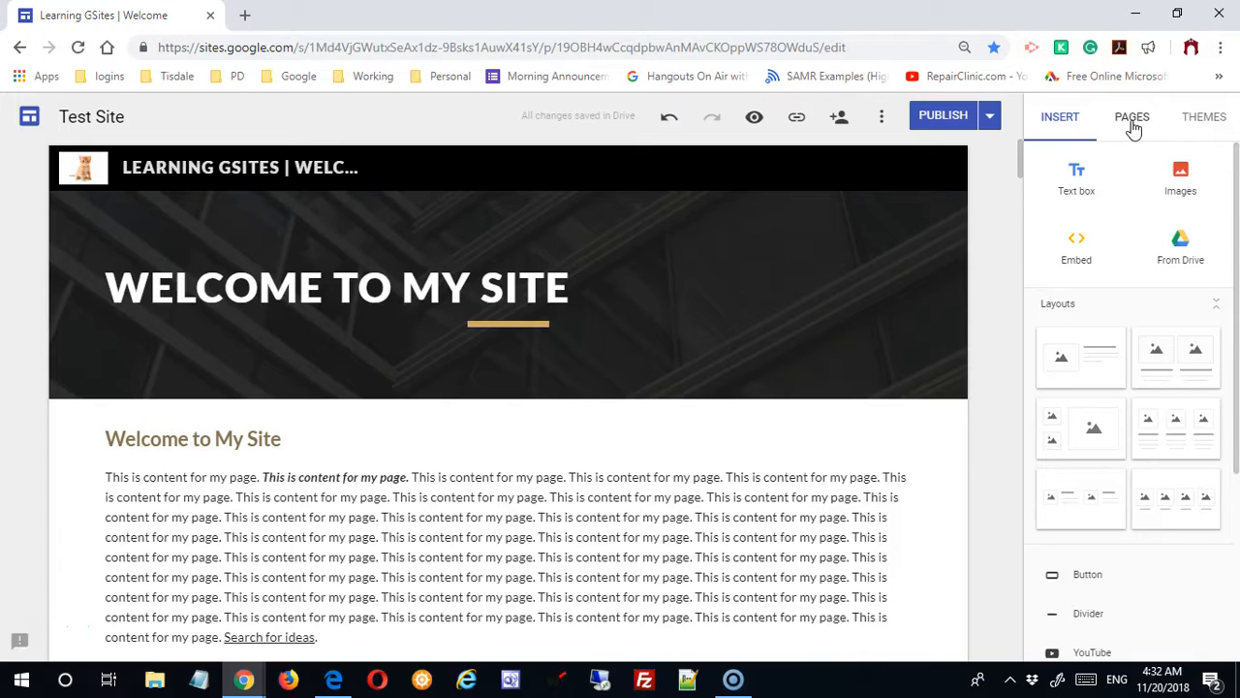
Rename the Home page to Welcome in the site's page list
click(1134, 127)
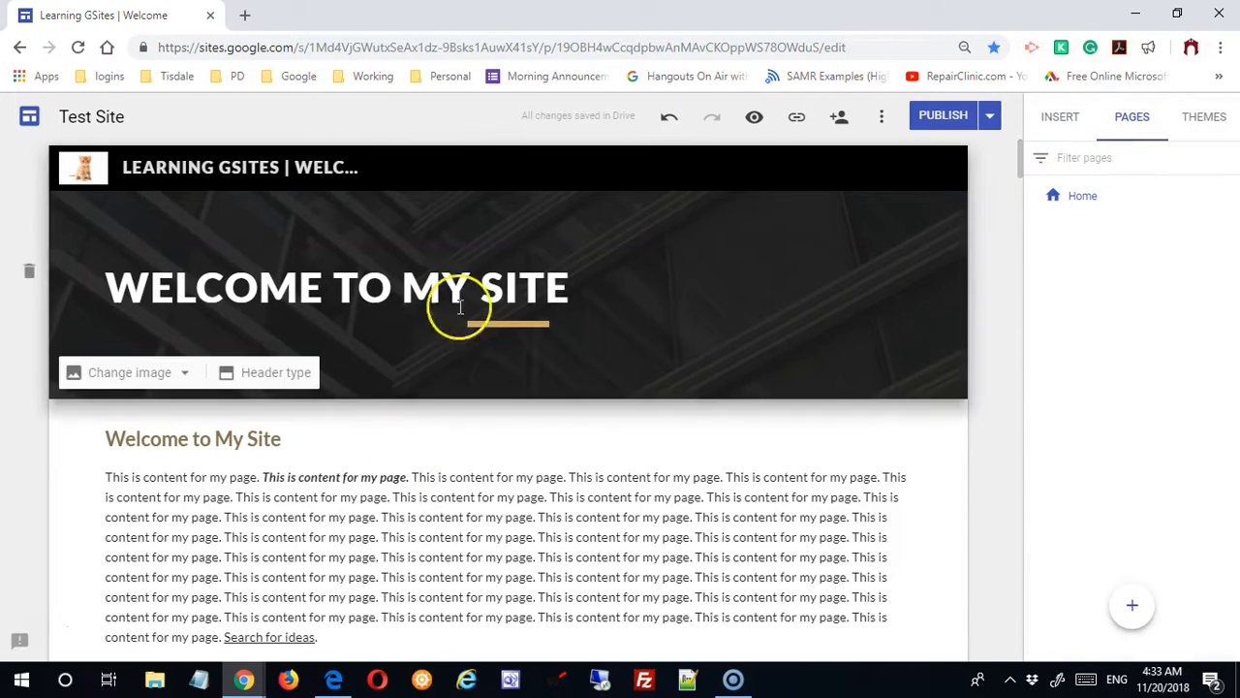
double_click(1083, 199)
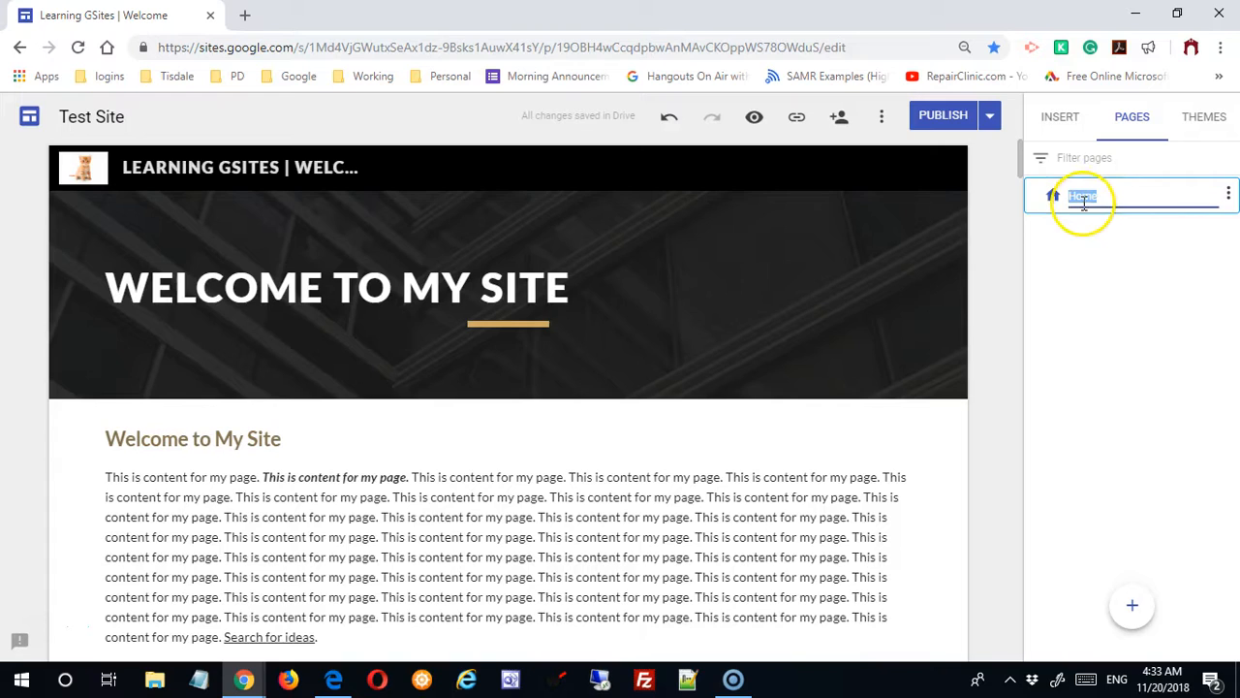
click(1100, 252)
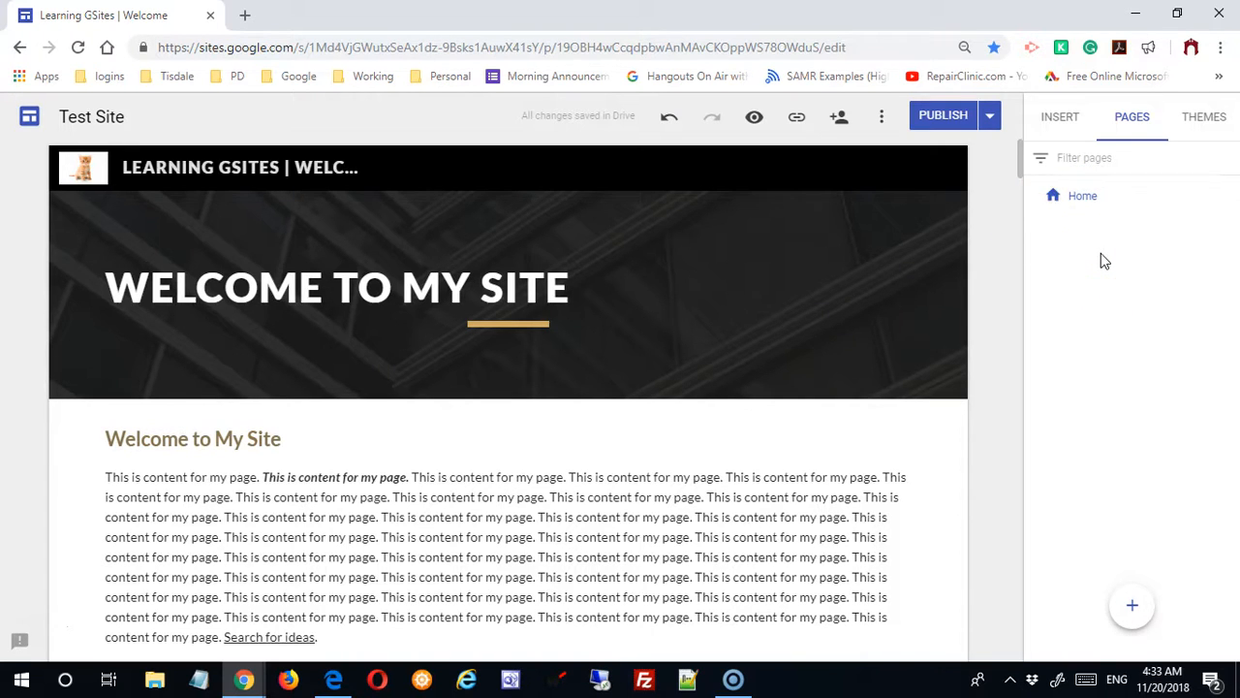
double_click(1092, 195)
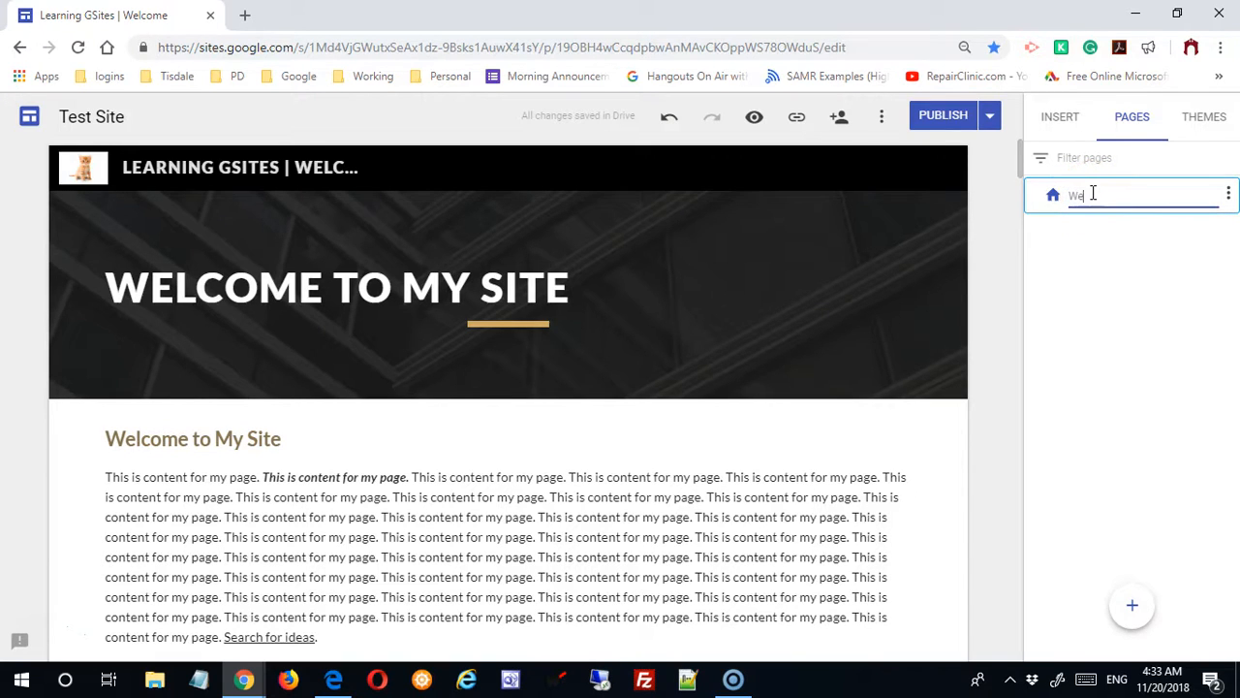
click(1140, 241)
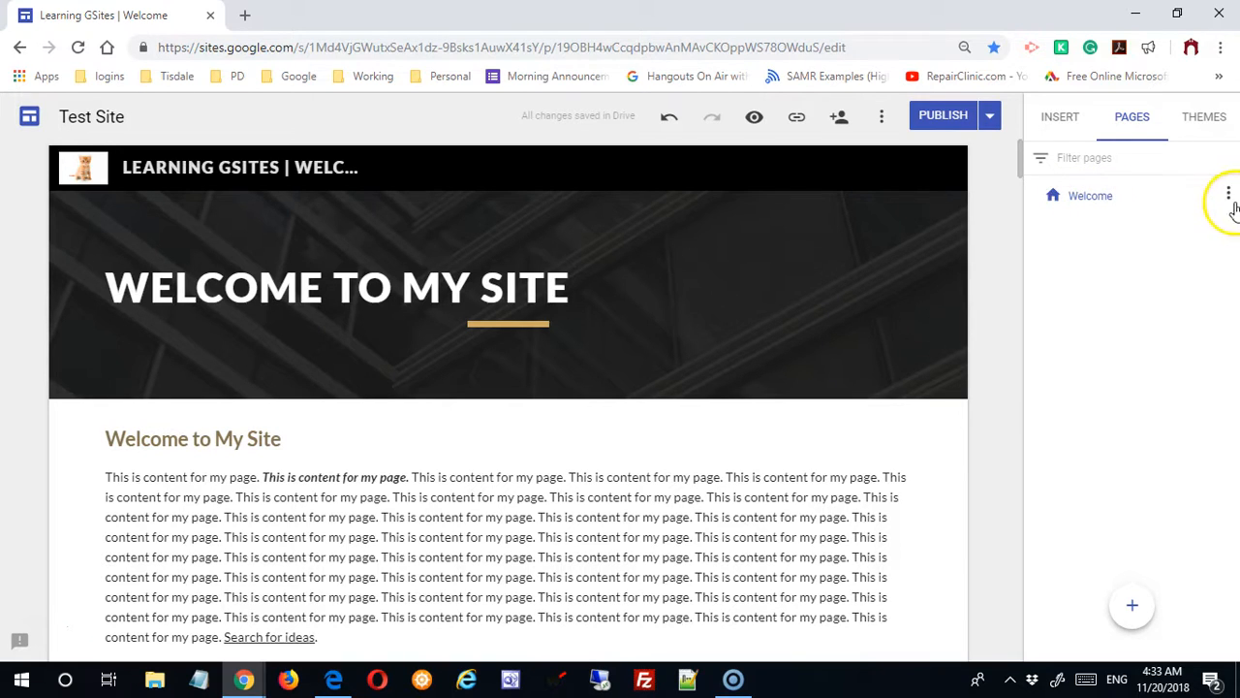
Review the Welcome page's properties, including its advanced custom path setting, and close them
mouse_move(1164, 207)
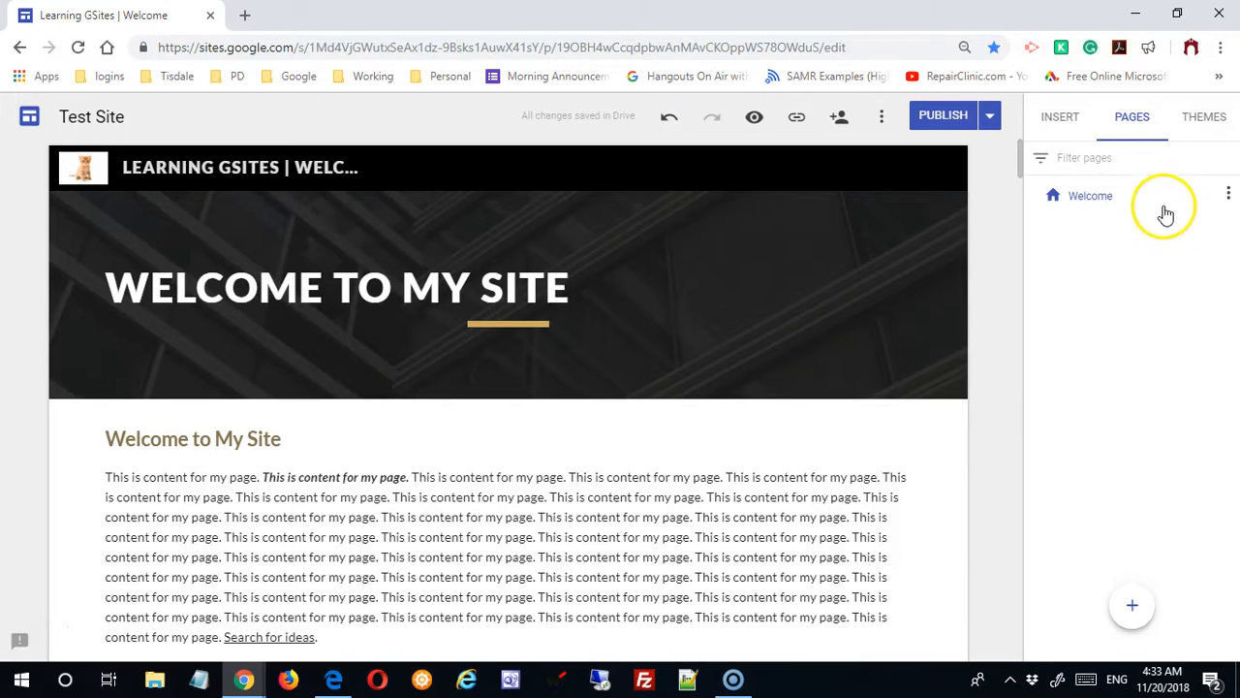
click(1228, 197)
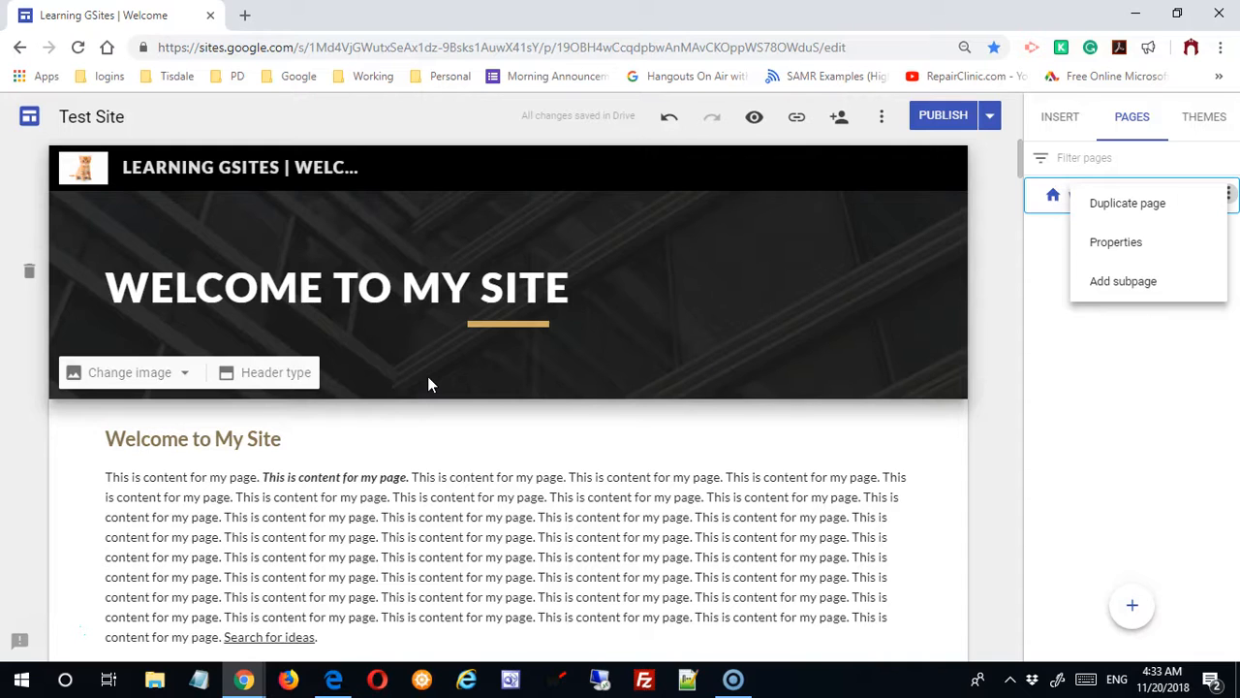
click(1126, 252)
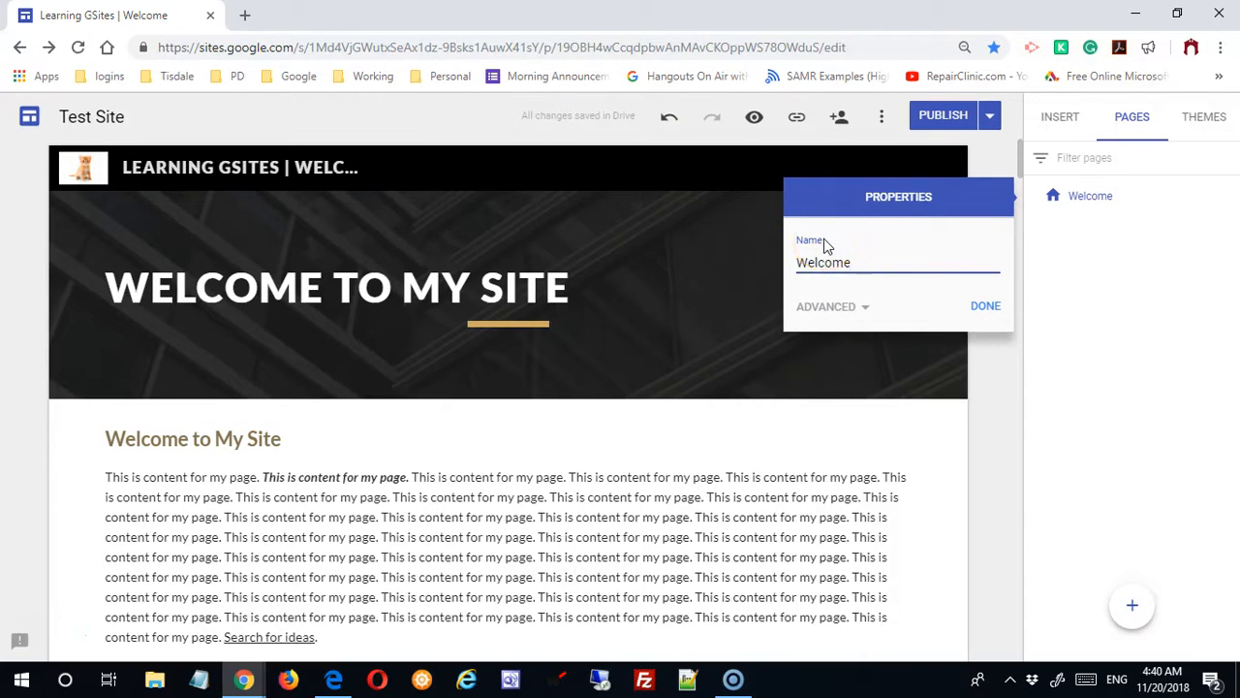
click(865, 311)
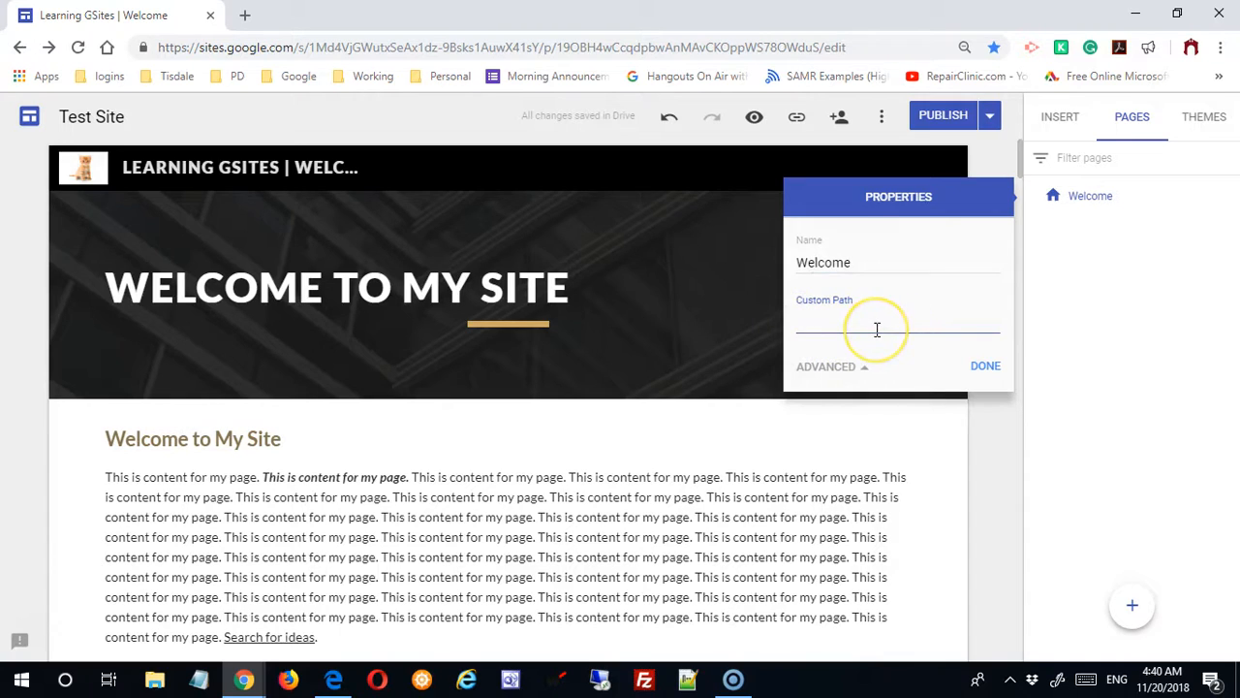
click(988, 368)
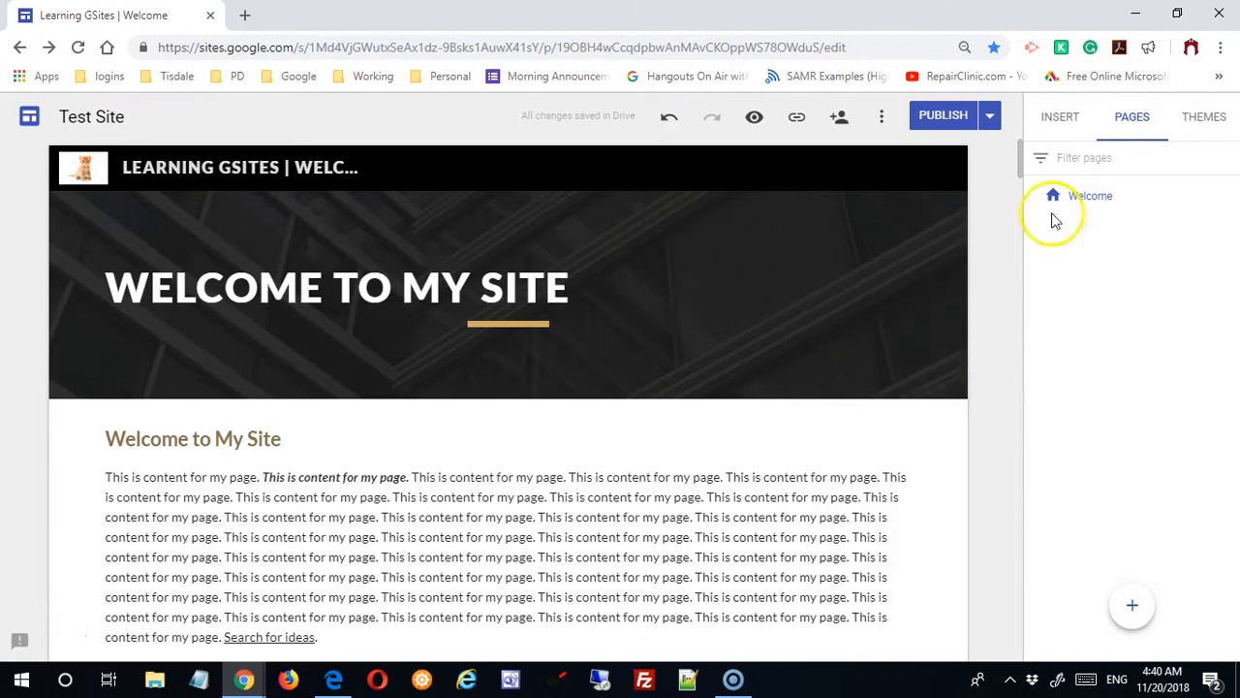
Publish the site, open the published version, and examine the site name and page path in its web address
click(943, 118)
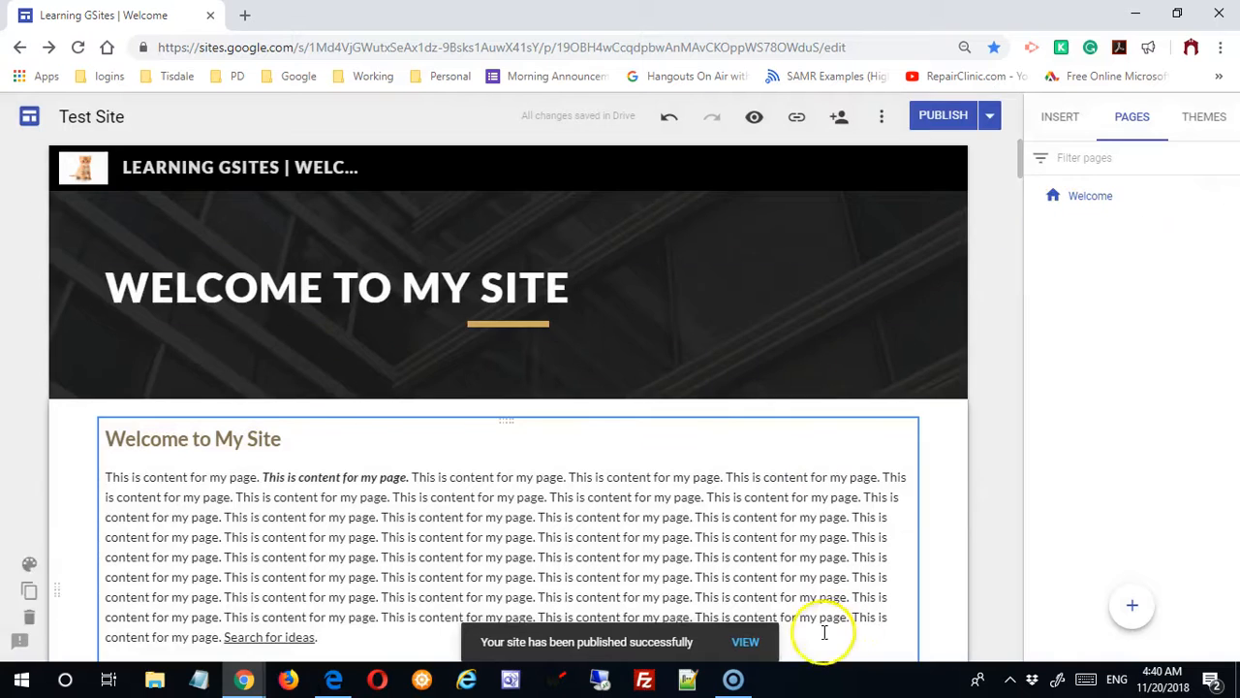
click(744, 642)
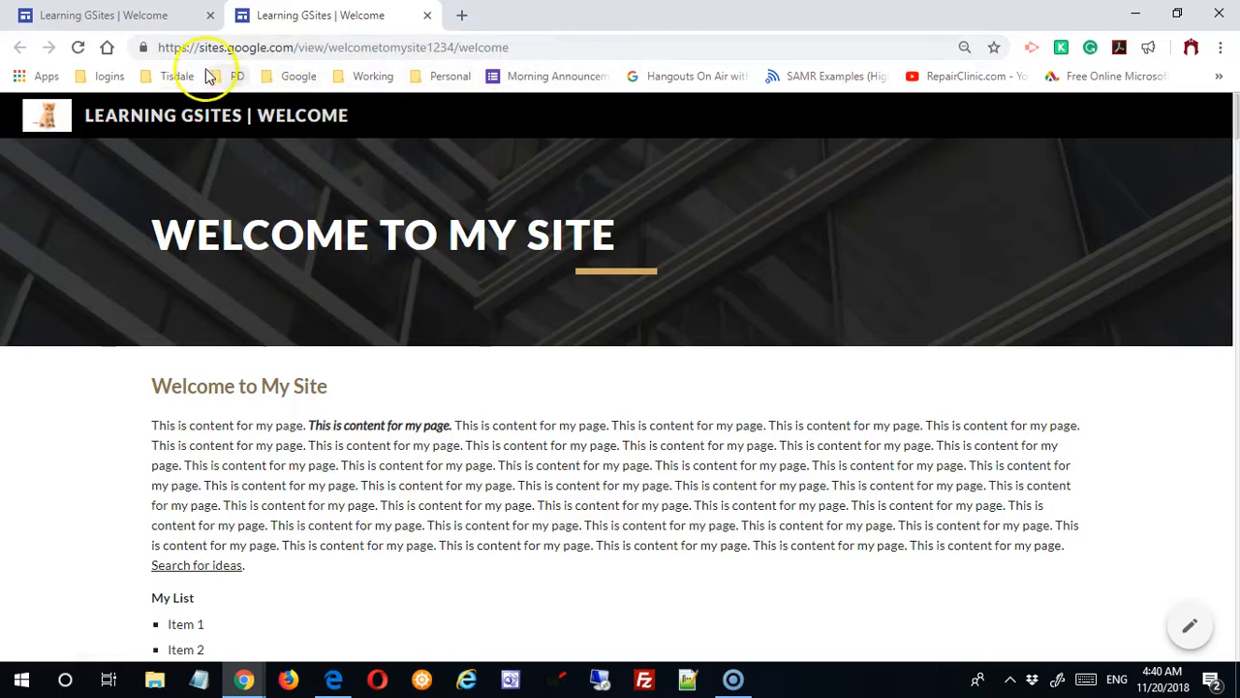
drag(459, 47, 144, 48)
click(324, 48)
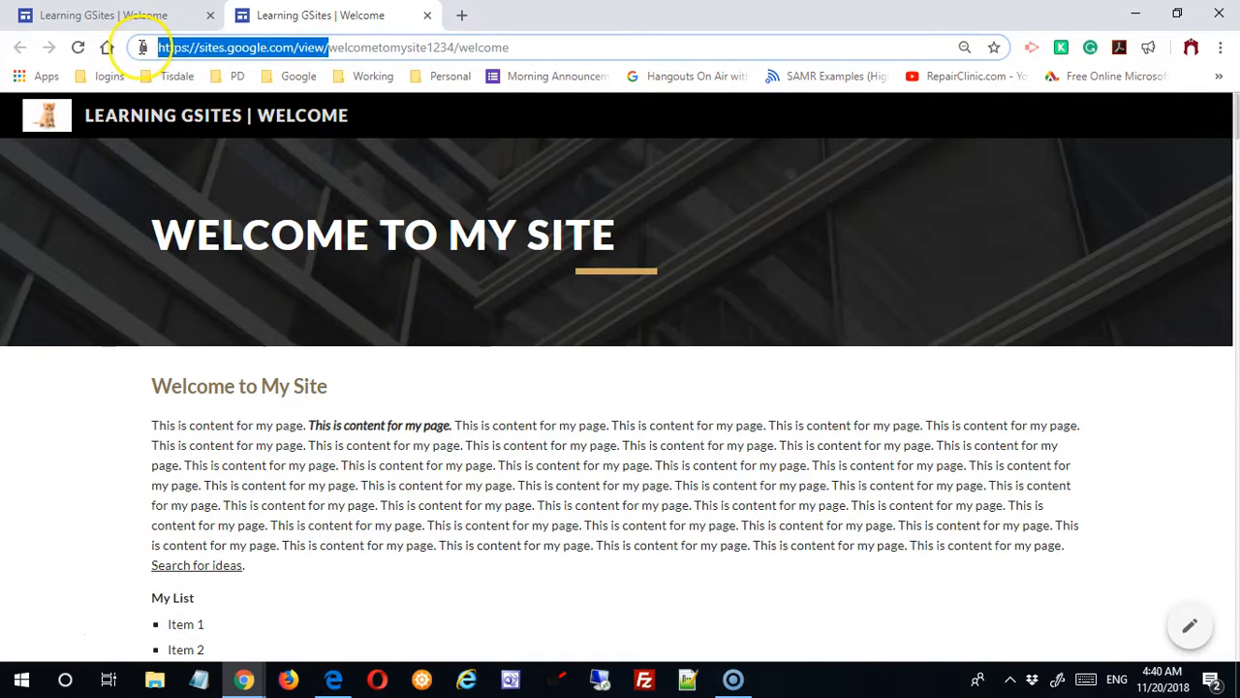
drag(453, 48, 329, 50)
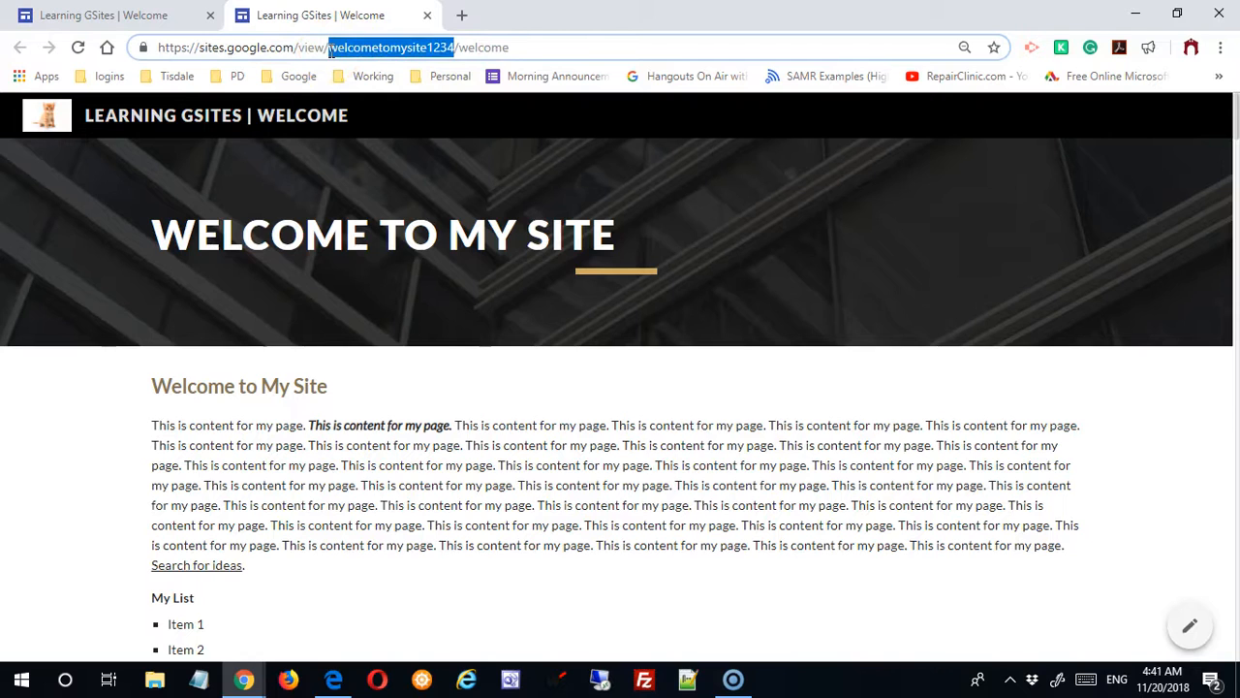
click(502, 50)
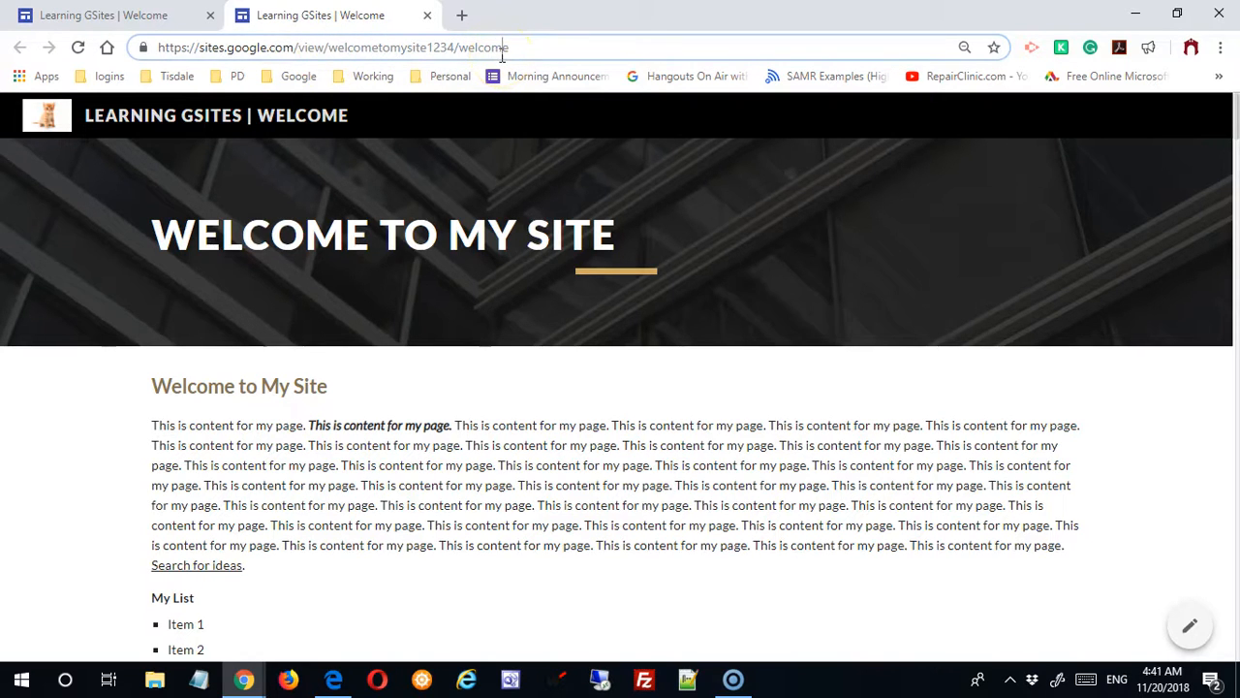
Return to the site editor and set the Welcome page's custom path to Home
click(173, 17)
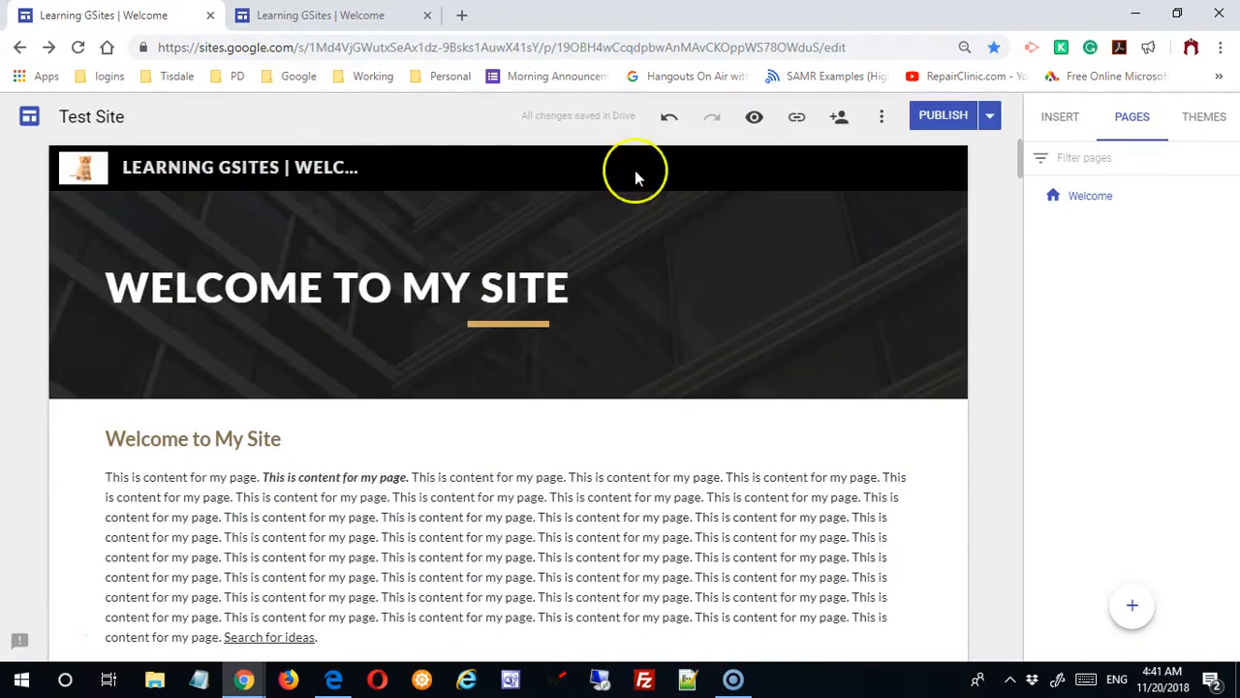
click(1222, 202)
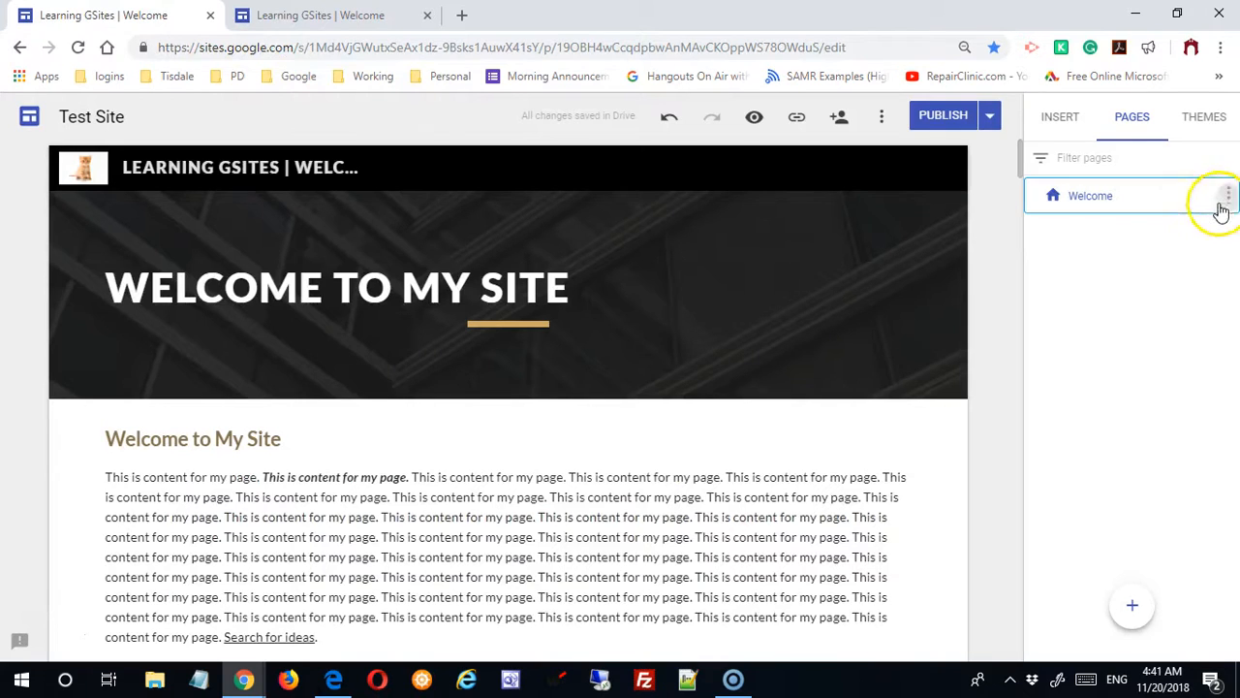
click(1154, 243)
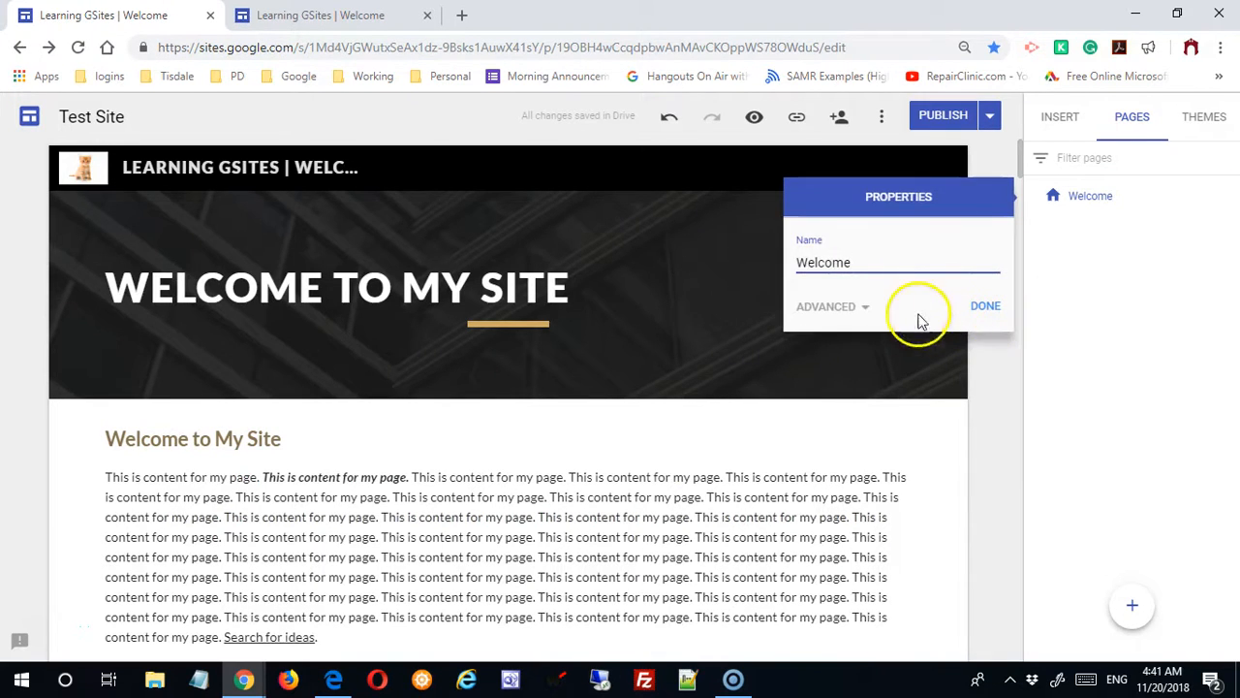
click(864, 308)
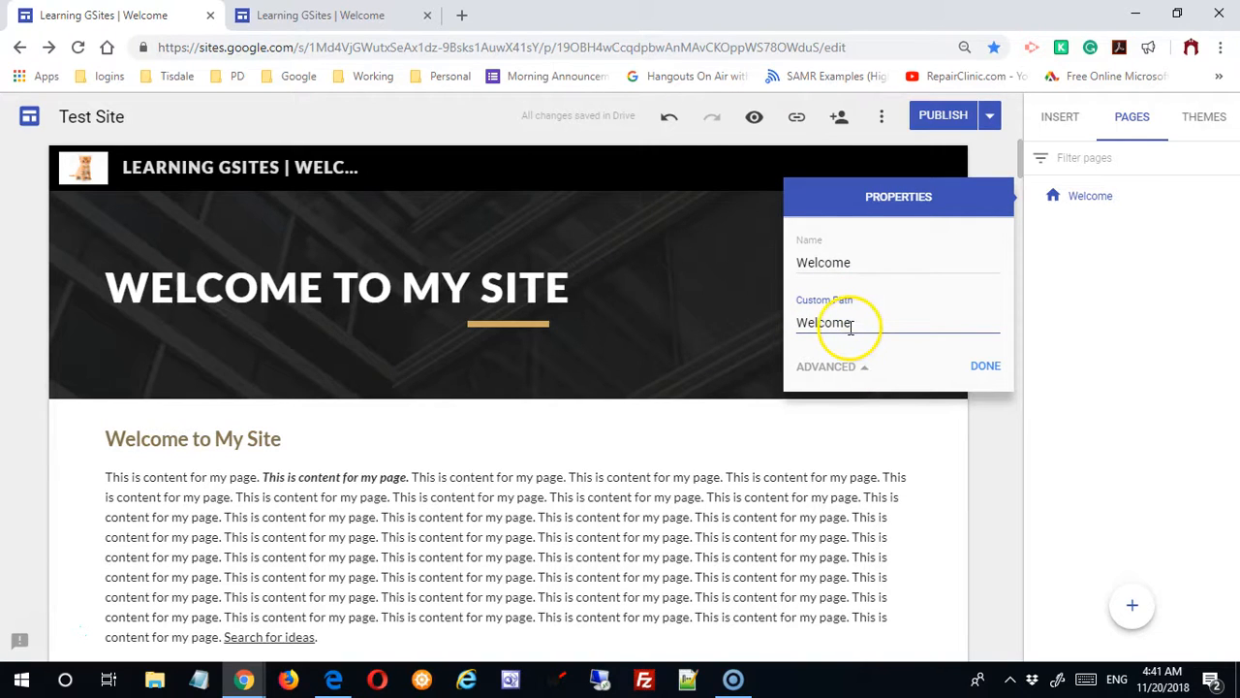
drag(850, 323, 740, 334)
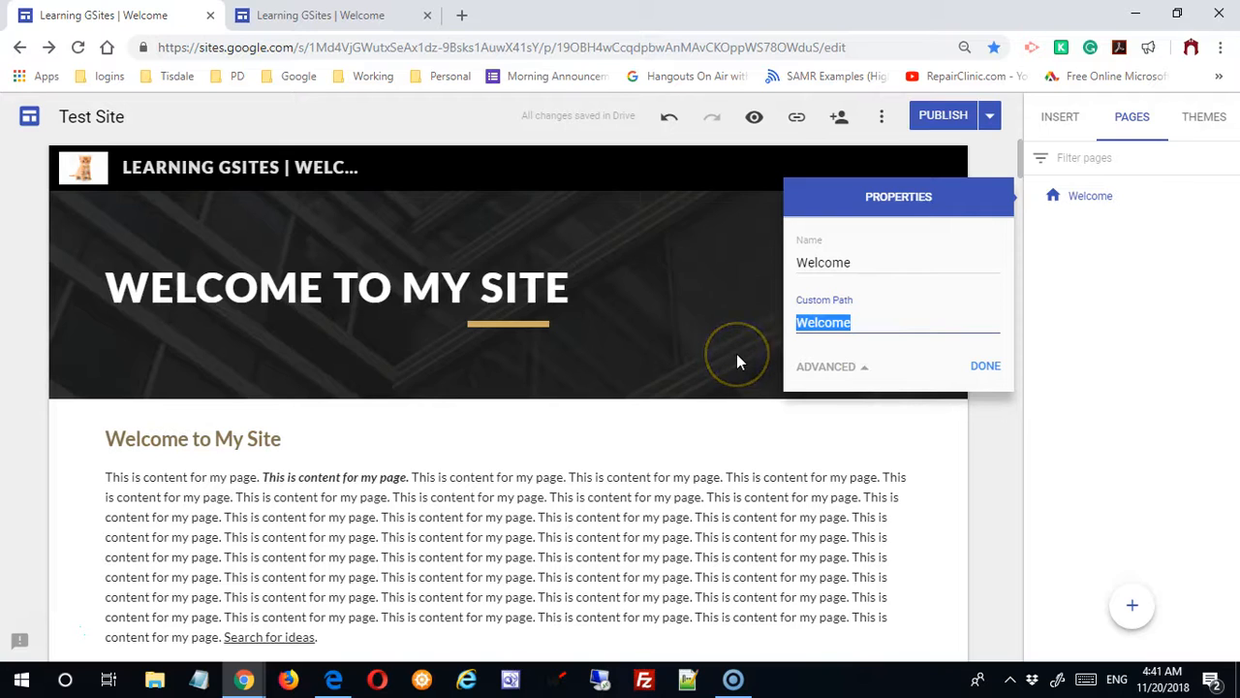
text(Home)
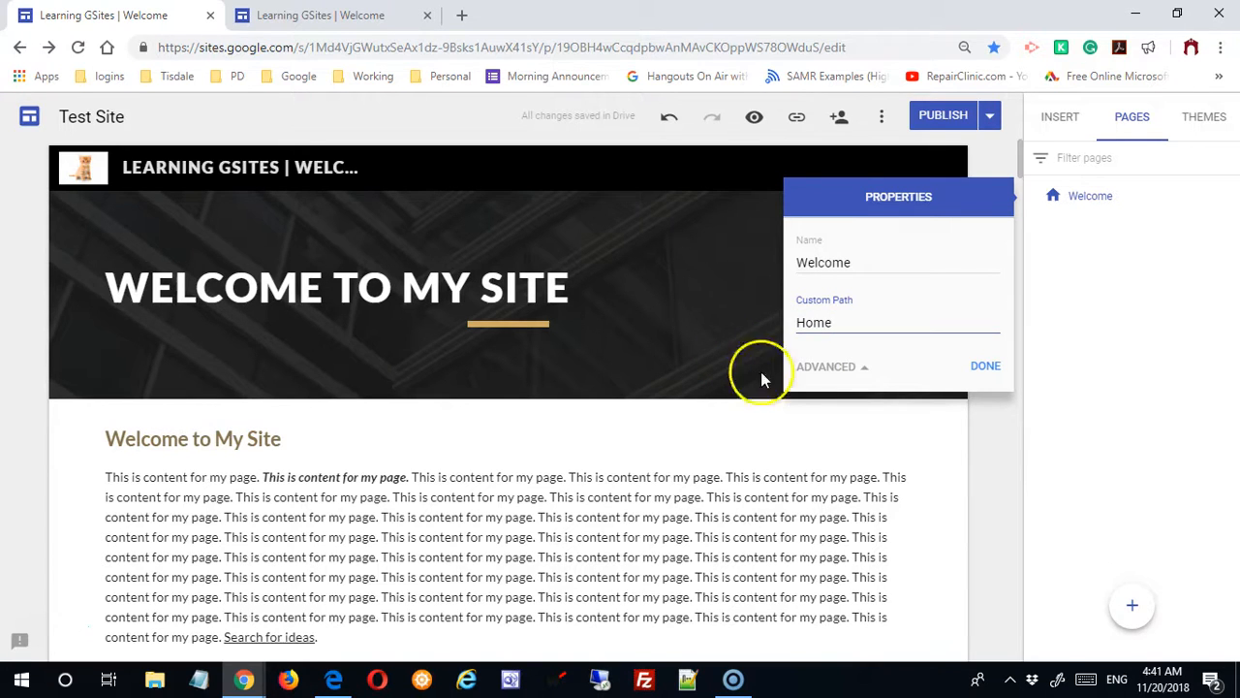
click(980, 368)
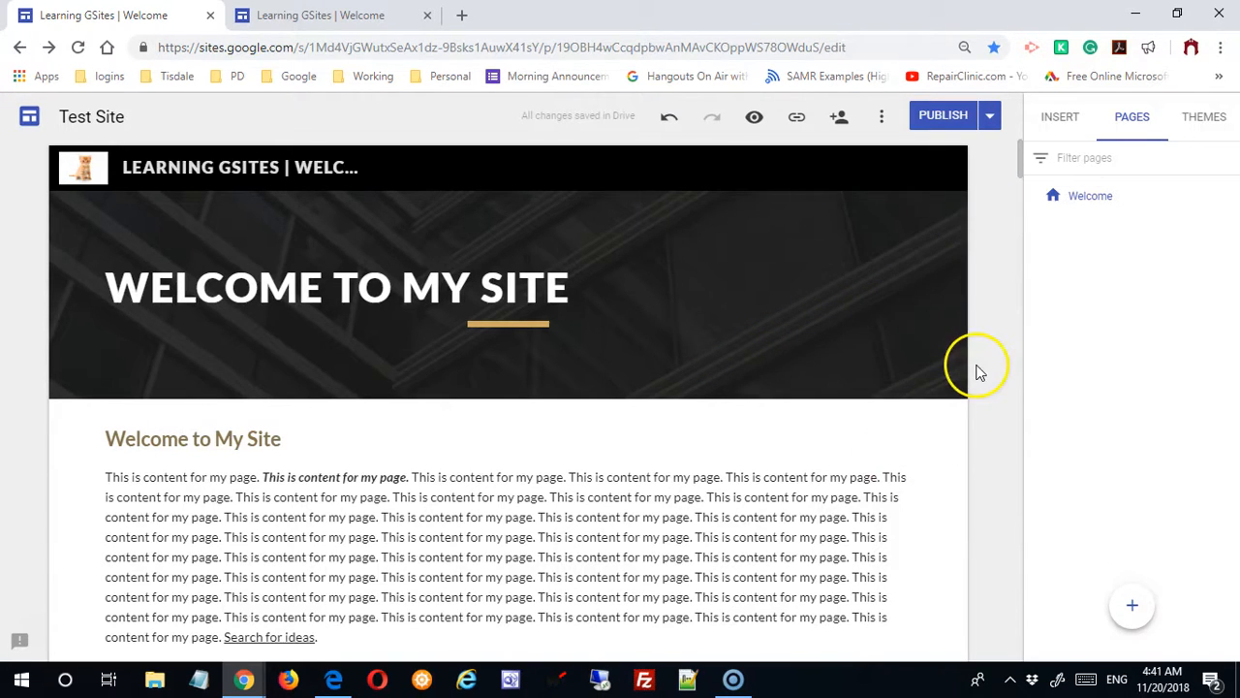
Publish the site again, examine the page path in the published address, and close both published views
click(942, 115)
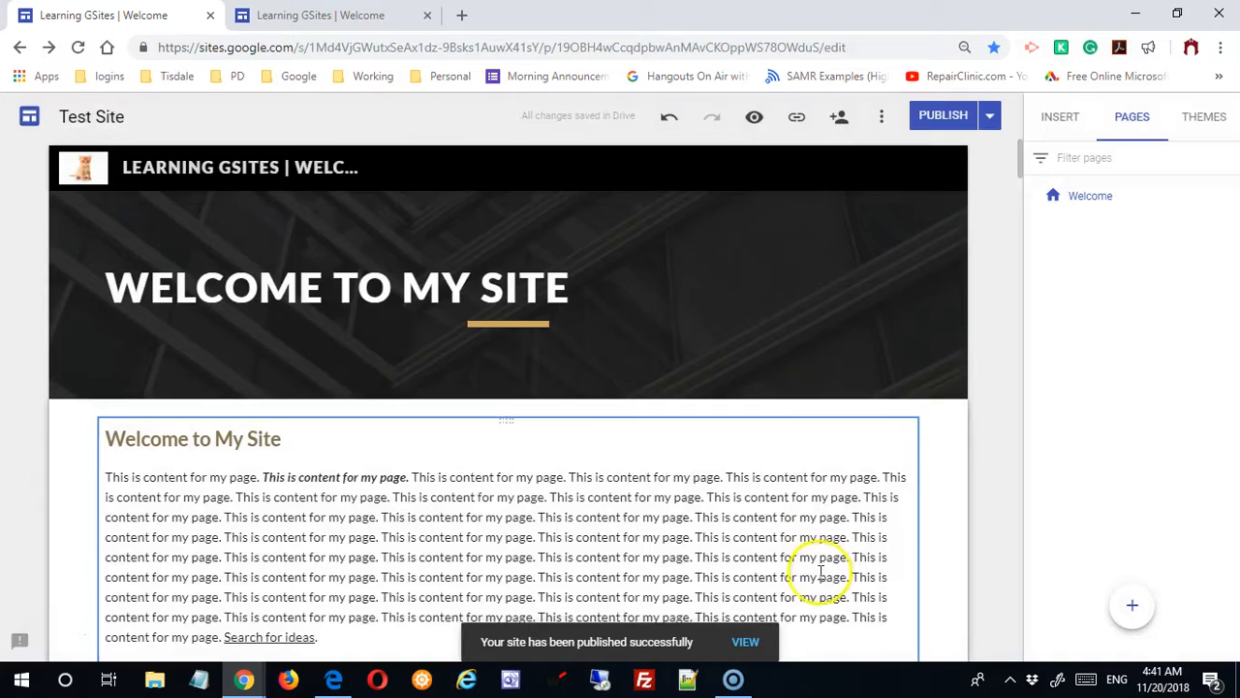
click(745, 642)
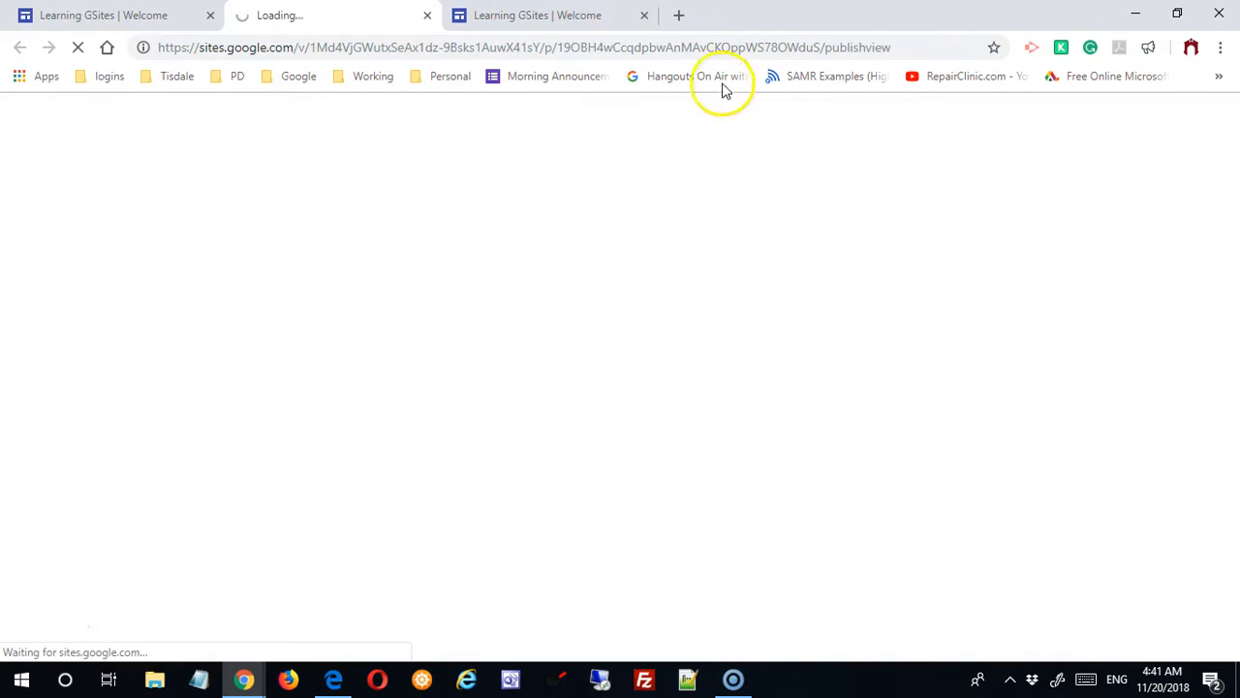
click(645, 17)
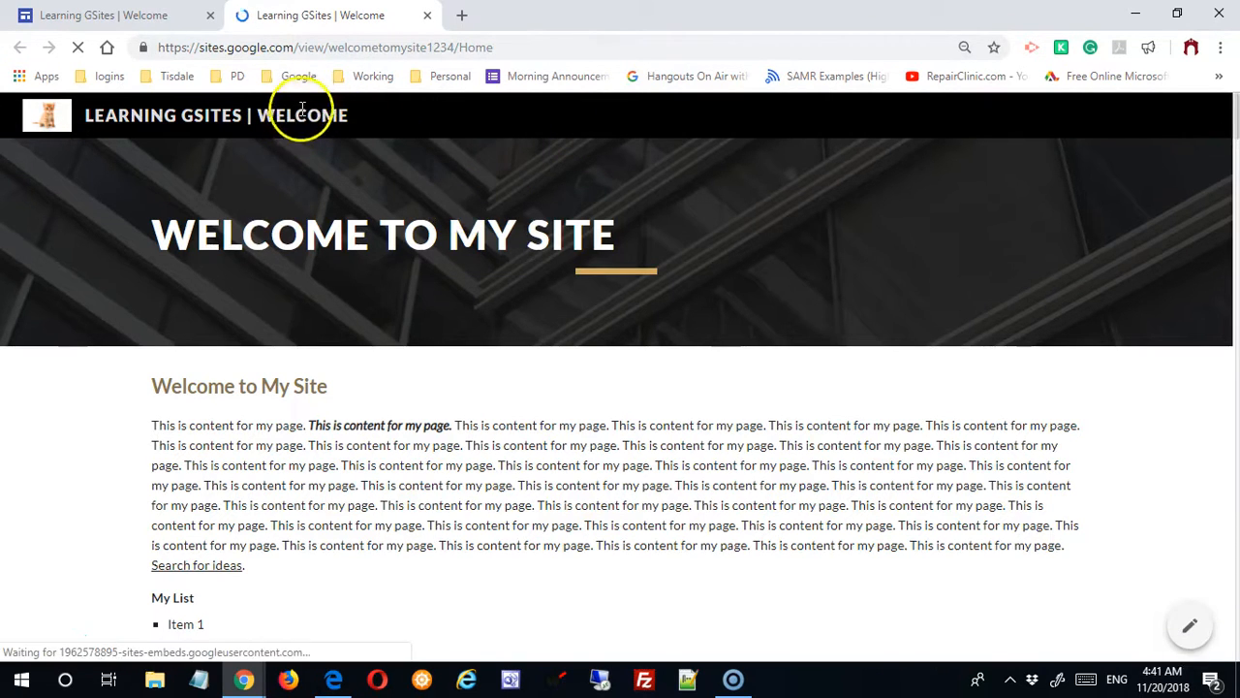
click(478, 48)
click(475, 48)
drag(459, 48, 498, 51)
key(ctrl+c)
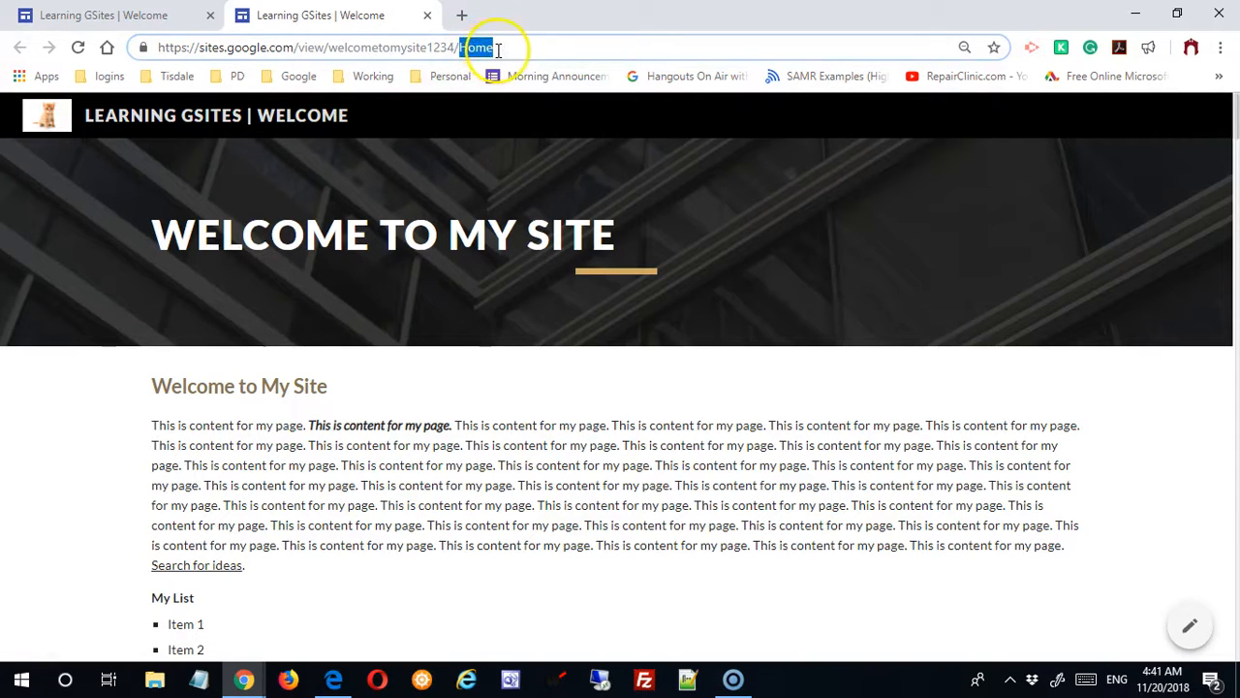
click(428, 16)
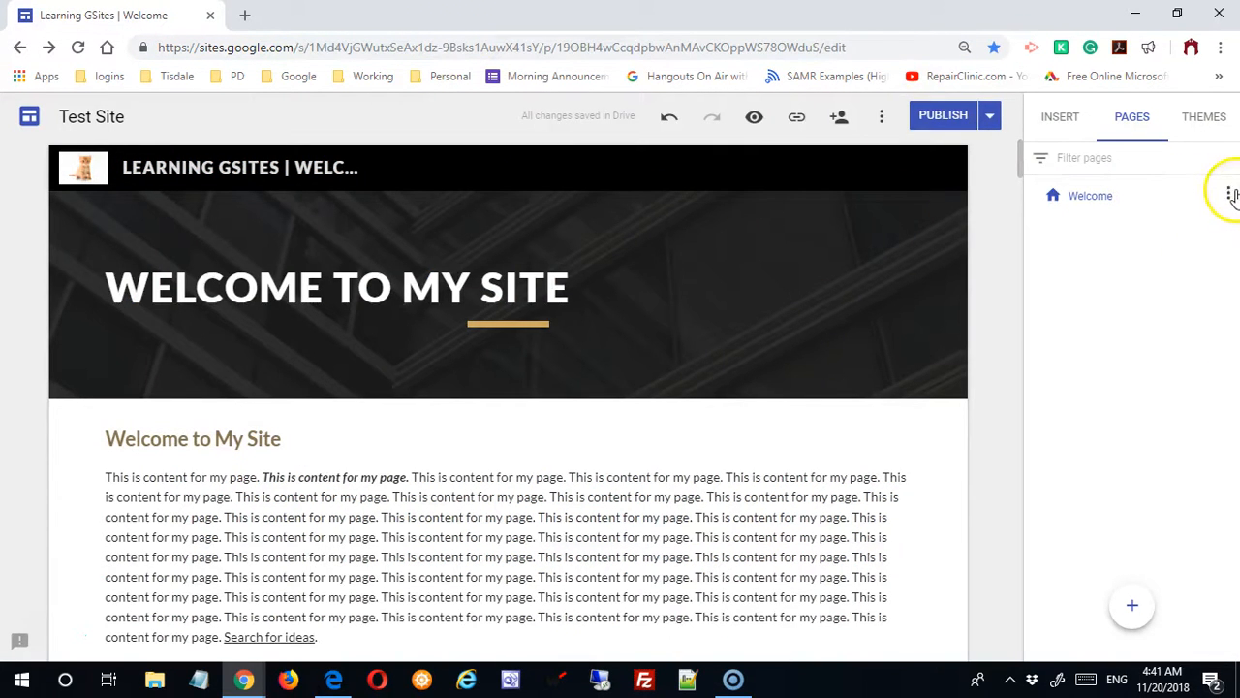
Clear the custom path in the Welcome page's properties
click(1226, 193)
click(1167, 248)
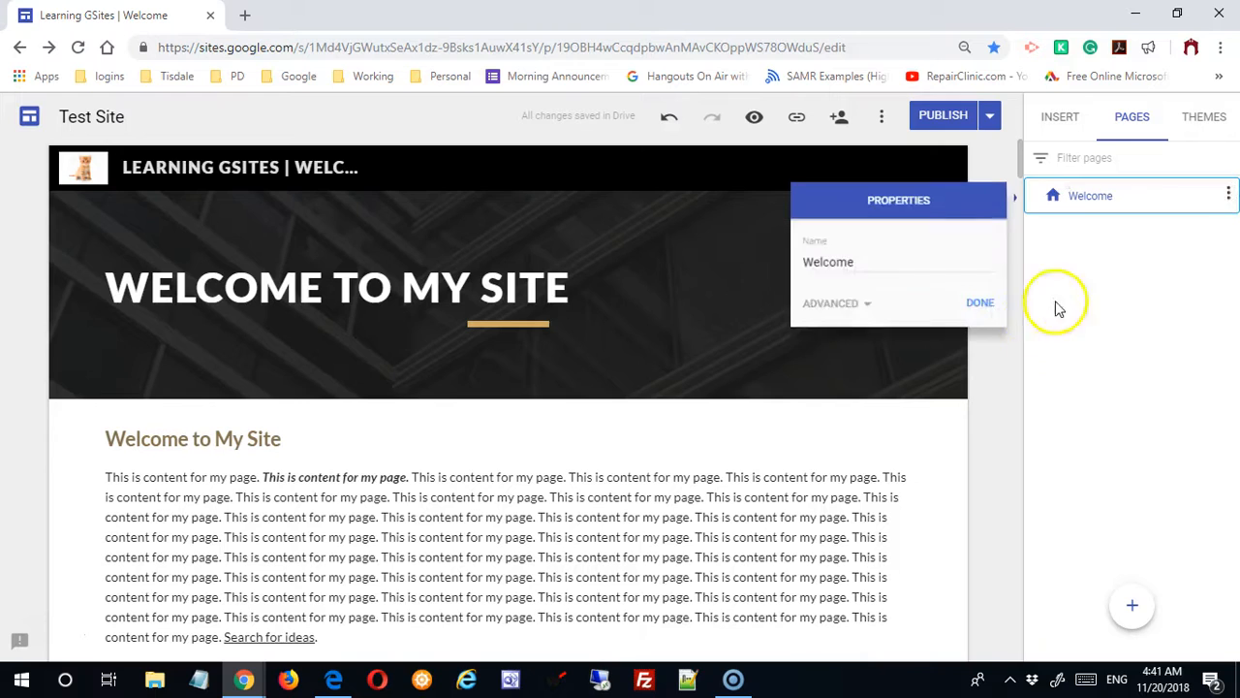
click(861, 310)
key(ctrl+v)
drag(878, 324, 717, 308)
key(BackSpace)
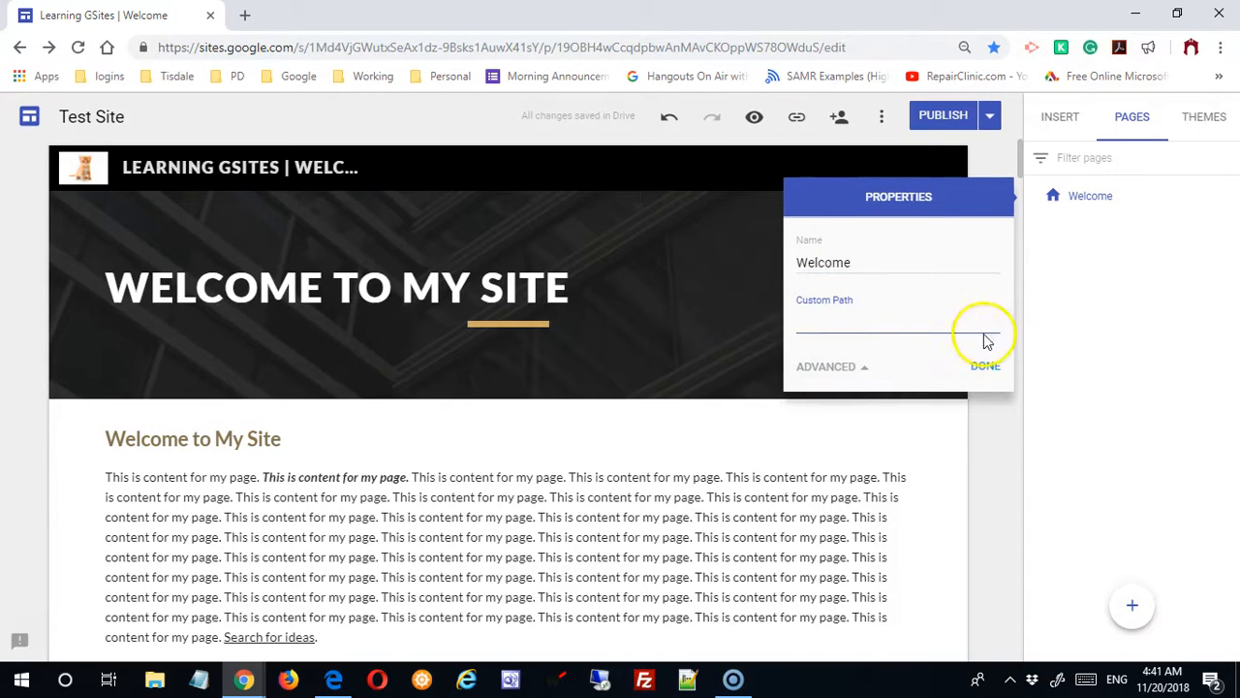
click(985, 367)
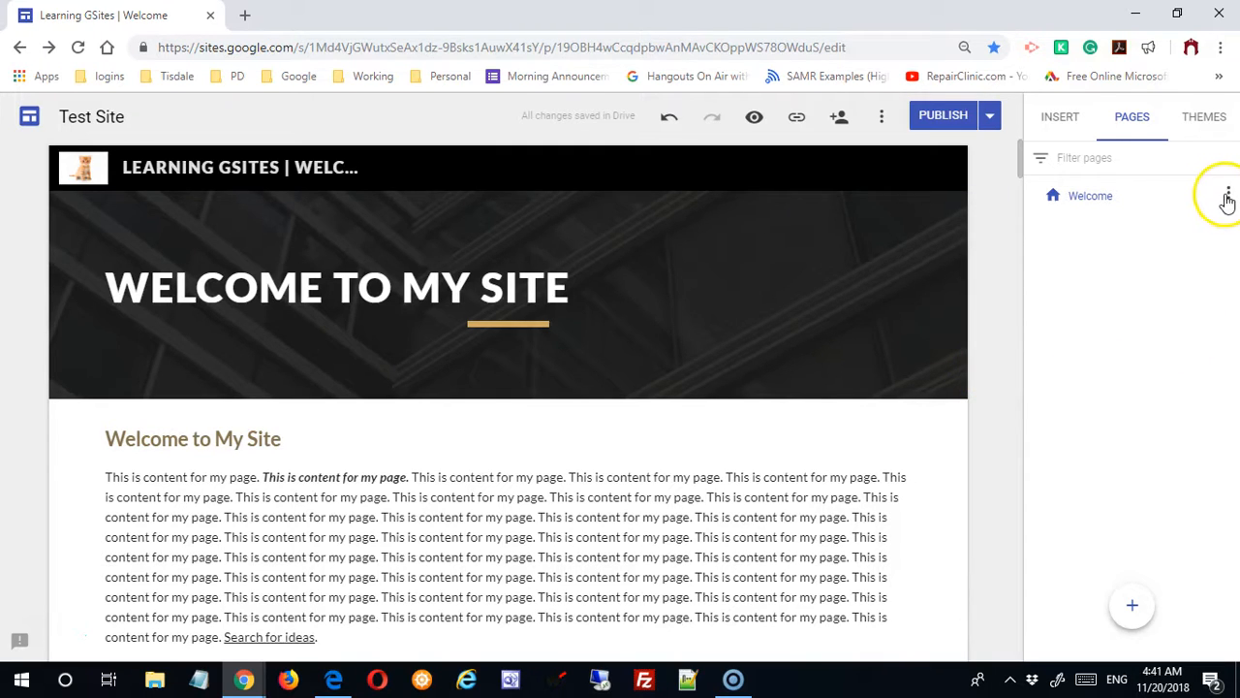
Add a subpage named Parents under the Welcome page
click(1228, 198)
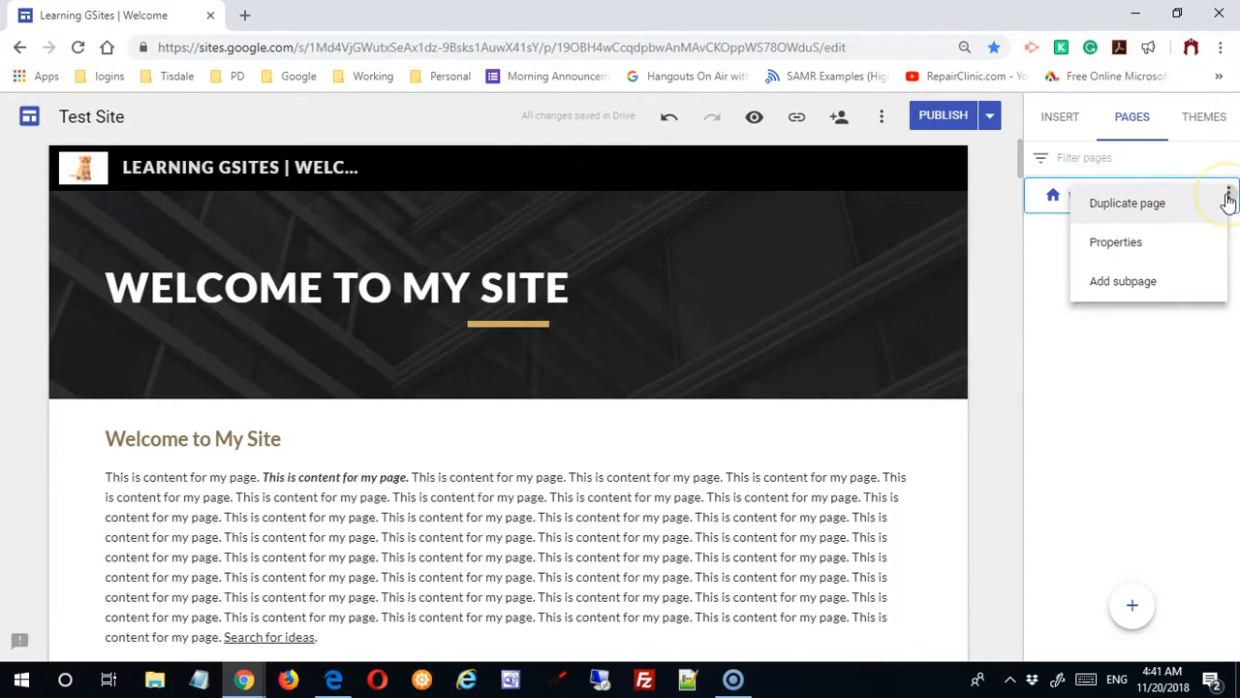
click(1156, 283)
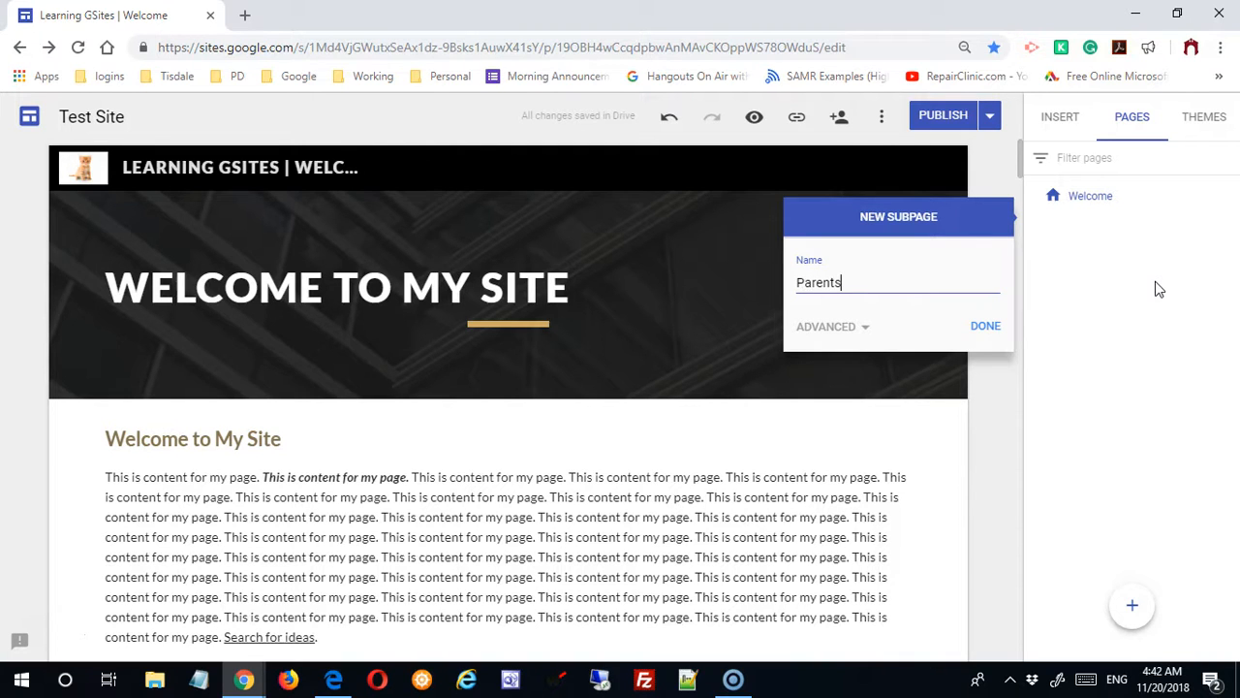
click(982, 331)
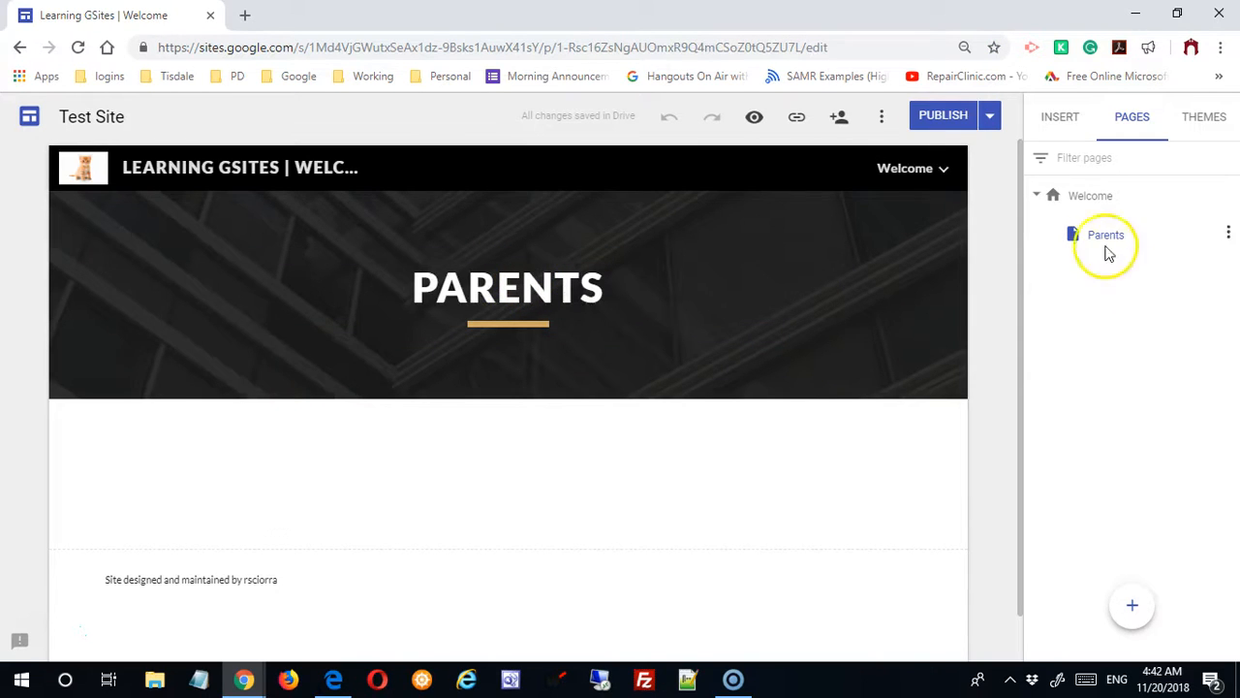
Add a subpage named Students under the Welcome page
click(1226, 193)
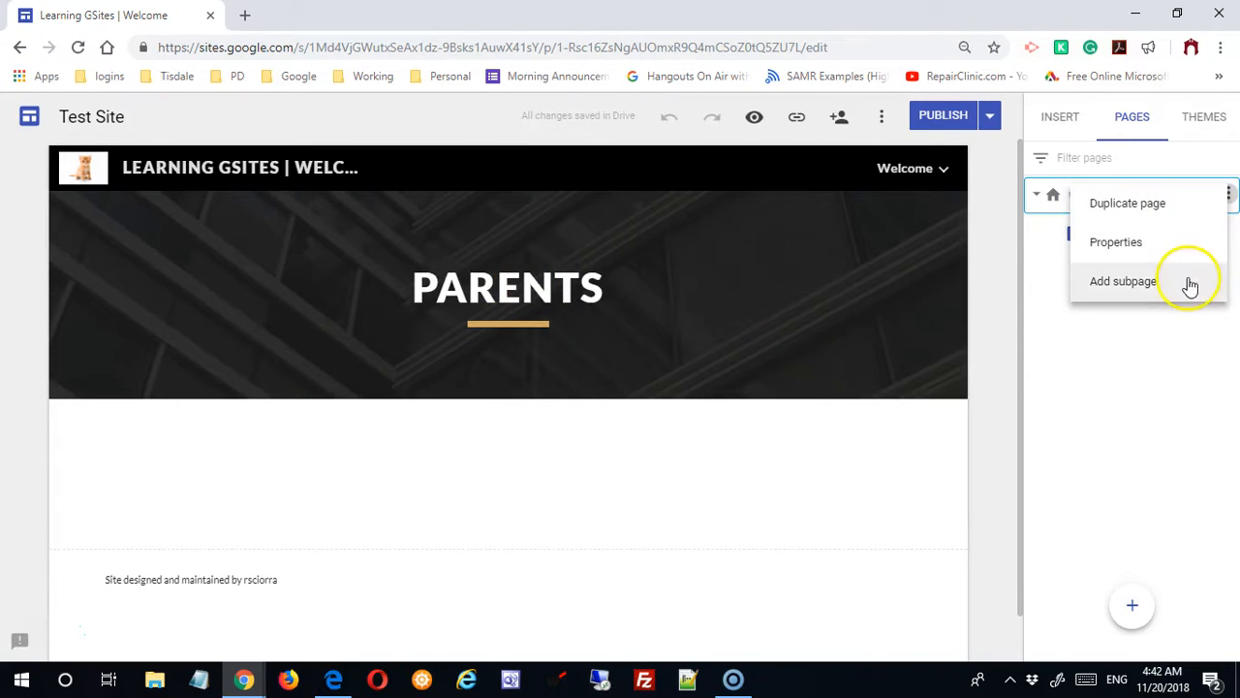
click(1191, 282)
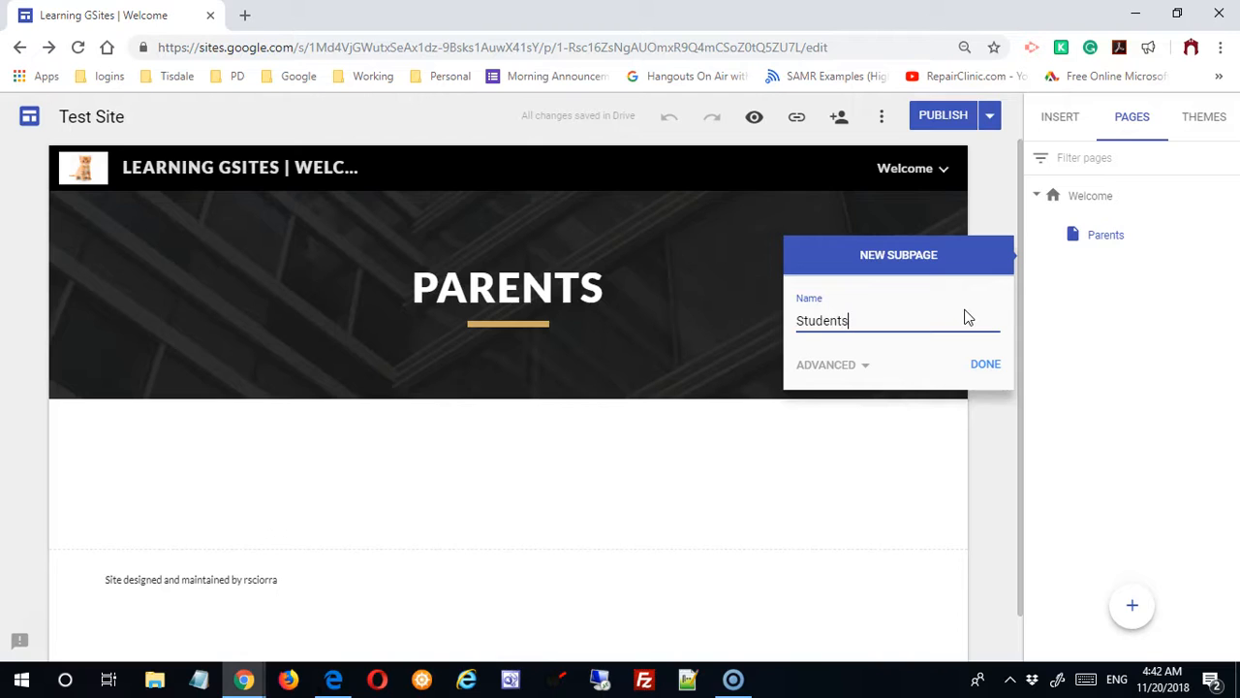
click(986, 365)
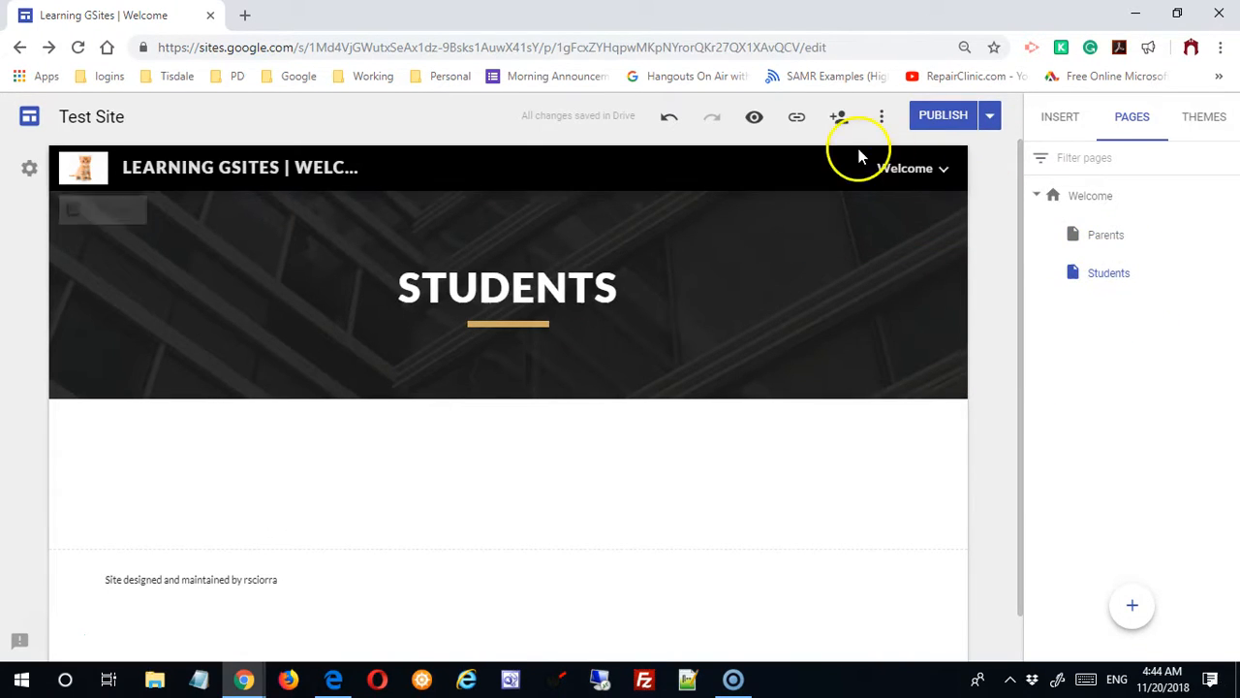
Visit the Parents page and return to the Welcome page through the site's own navigation
mouse_move(945, 176)
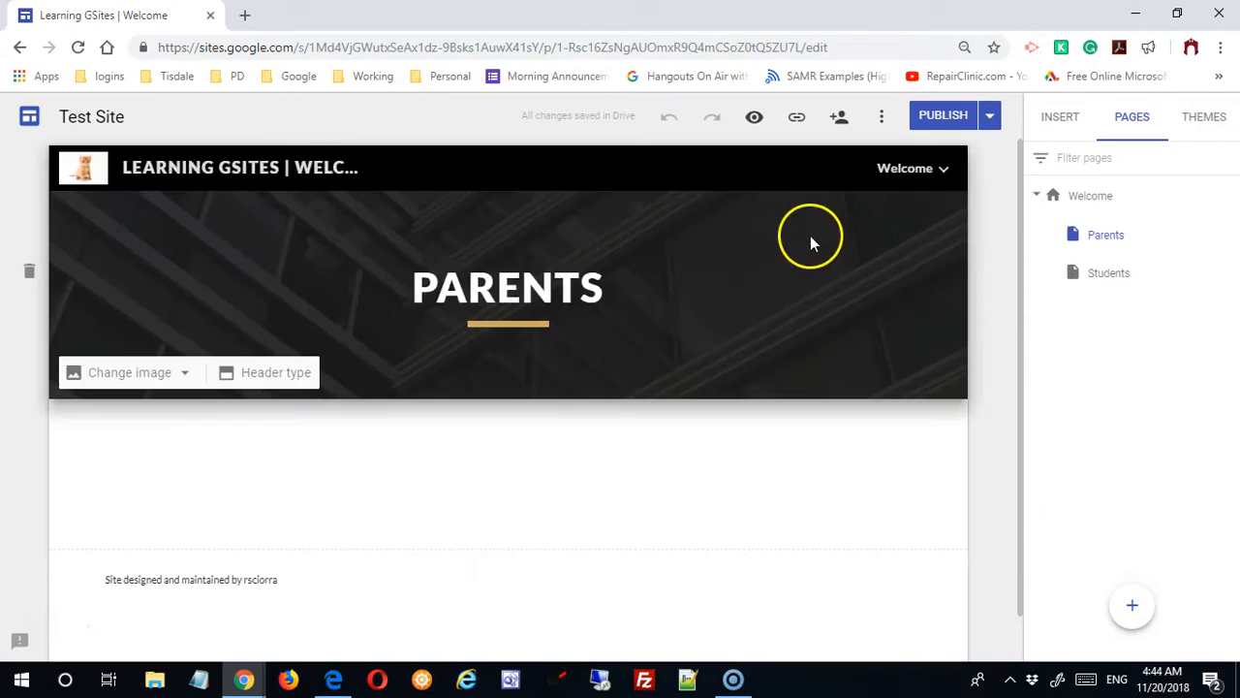
click(909, 171)
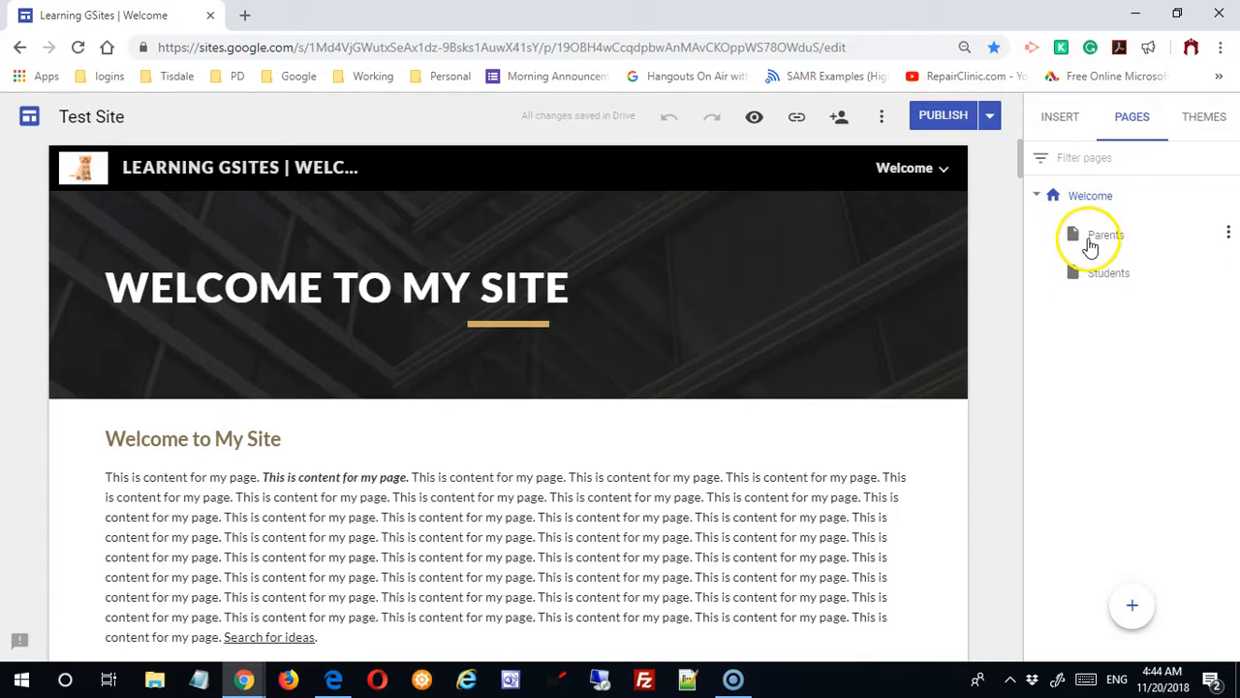
Move the Parents and Students subpages to the top level, keeping Welcome first in the page list as the homepage
drag(1075, 237, 1085, 185)
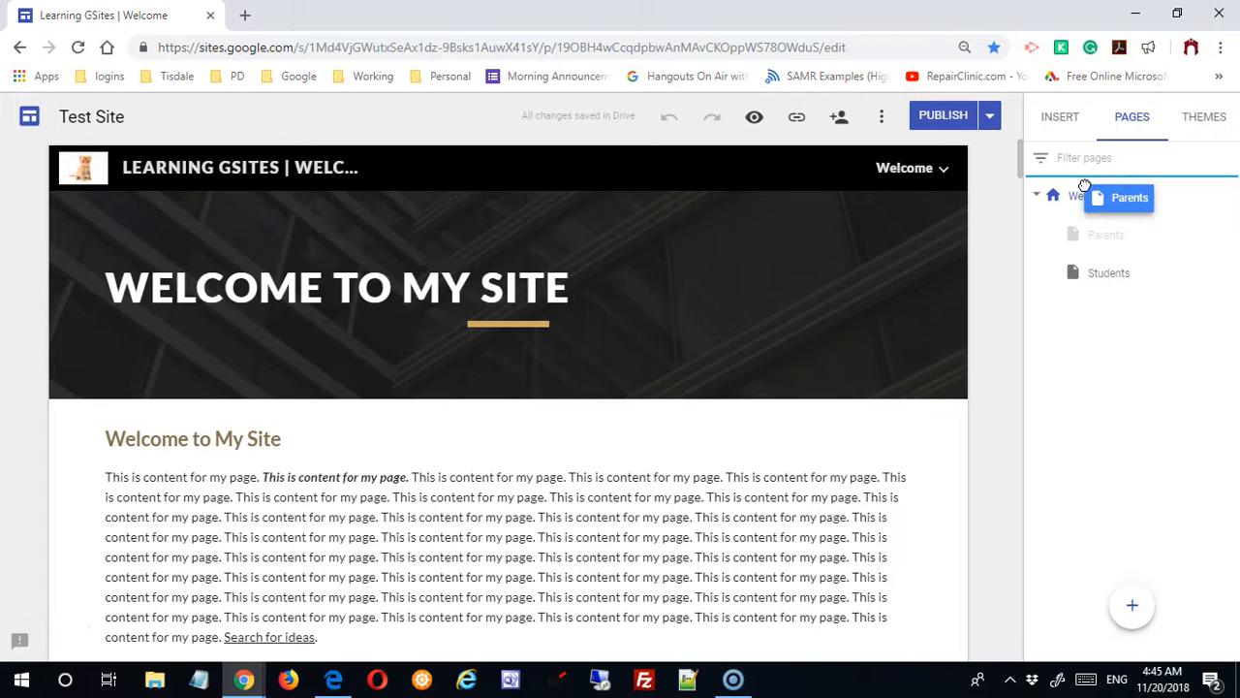
drag(1085, 185, 1085, 189)
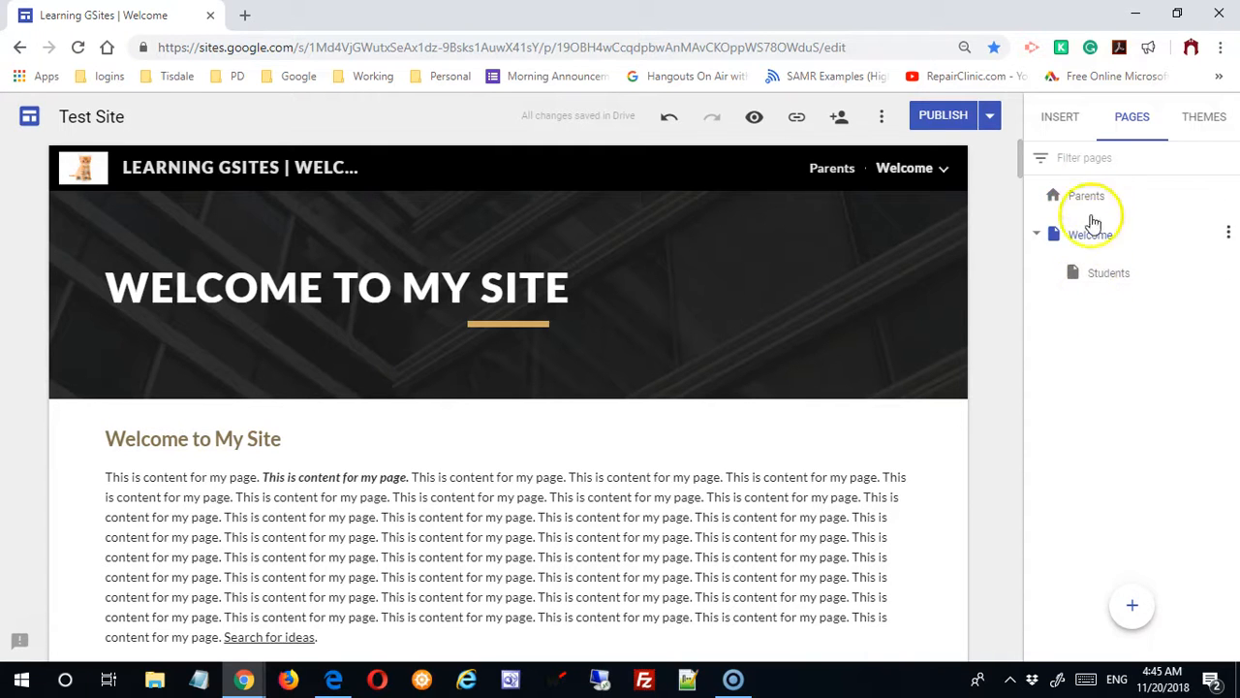
drag(1090, 281, 1089, 217)
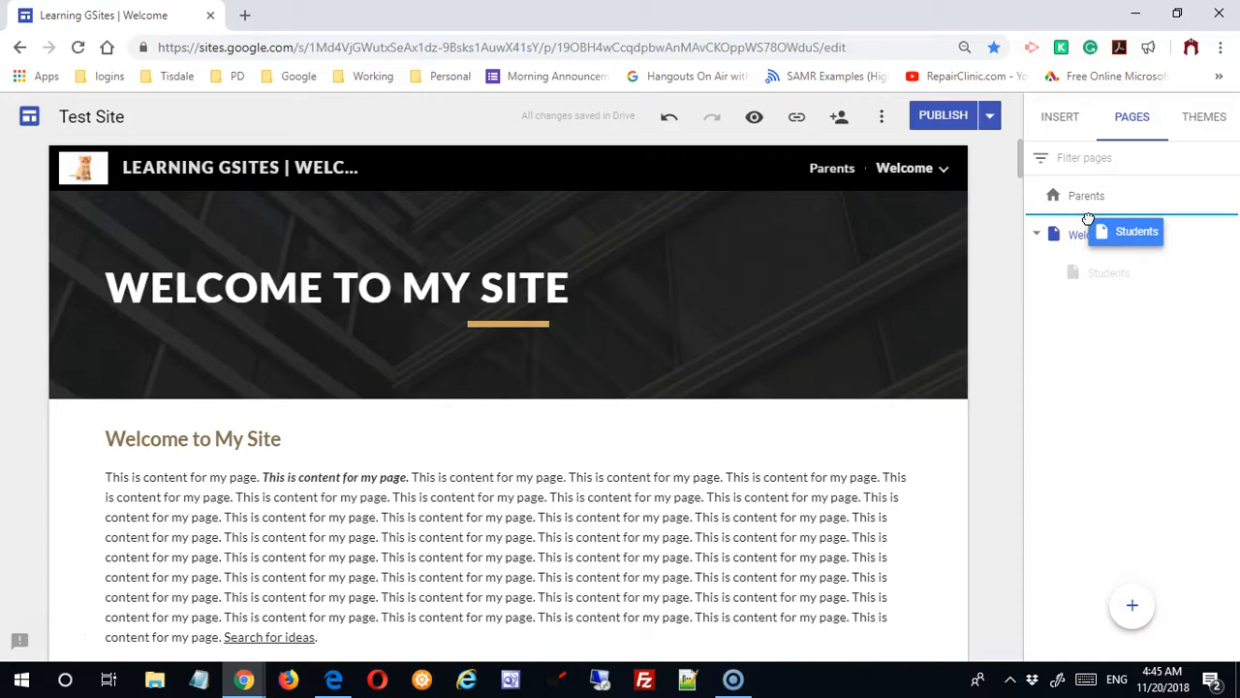
drag(1089, 217, 1089, 221)
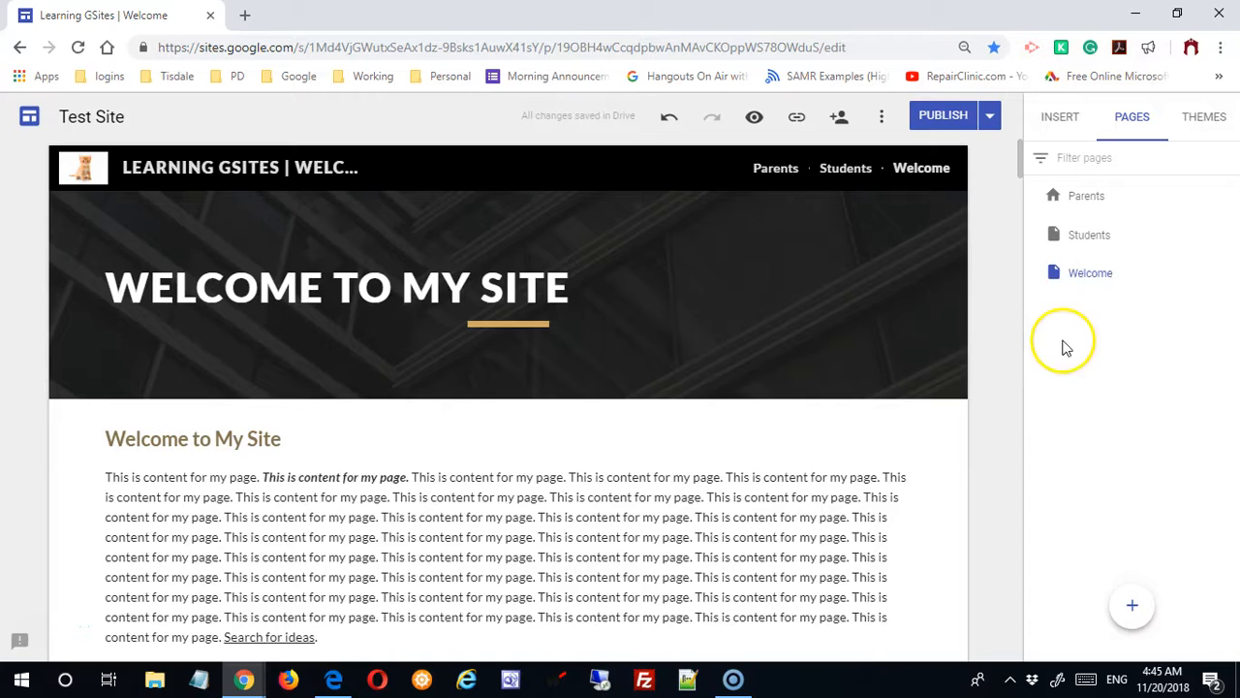
drag(1063, 276, 1093, 190)
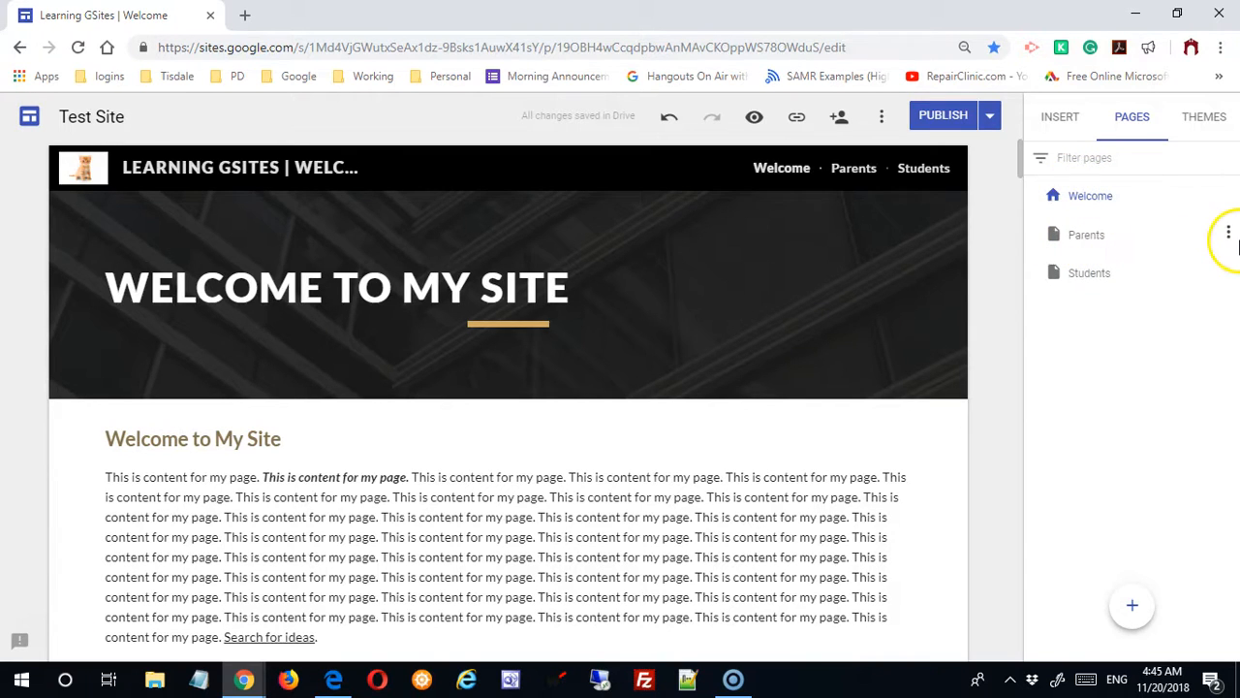
Add a new top-level page named Teachers and move the Students page above it
click(1229, 234)
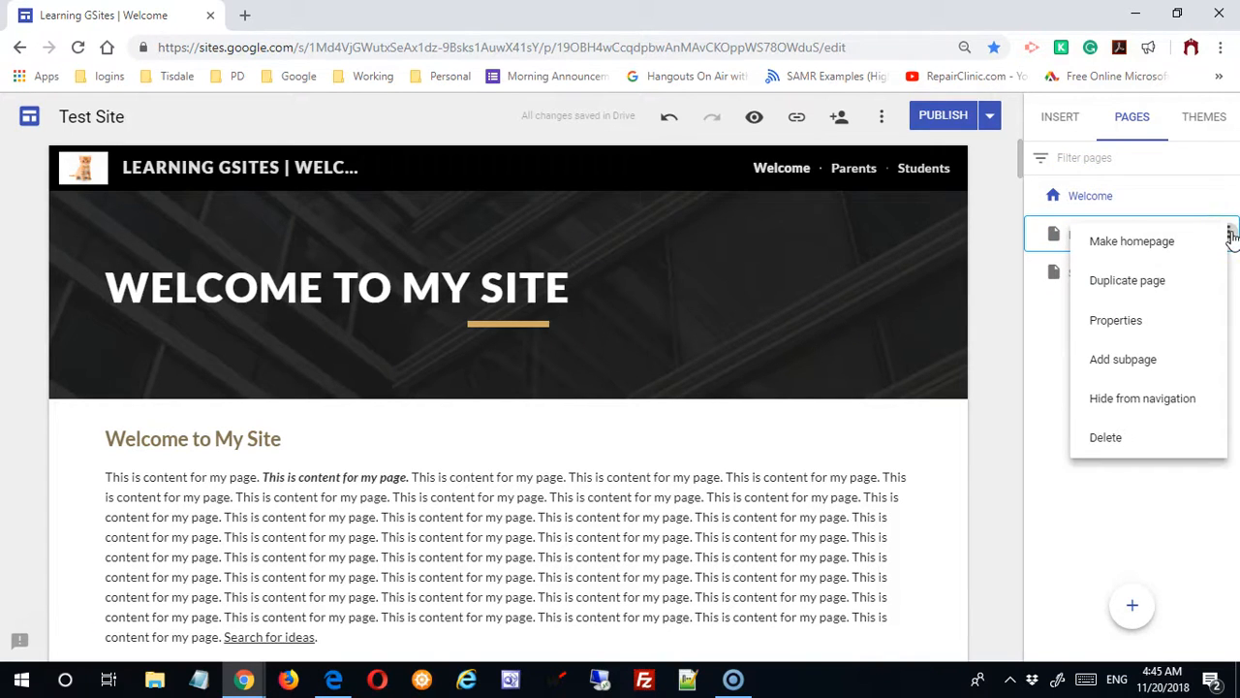
click(1134, 484)
mouse_move(1136, 609)
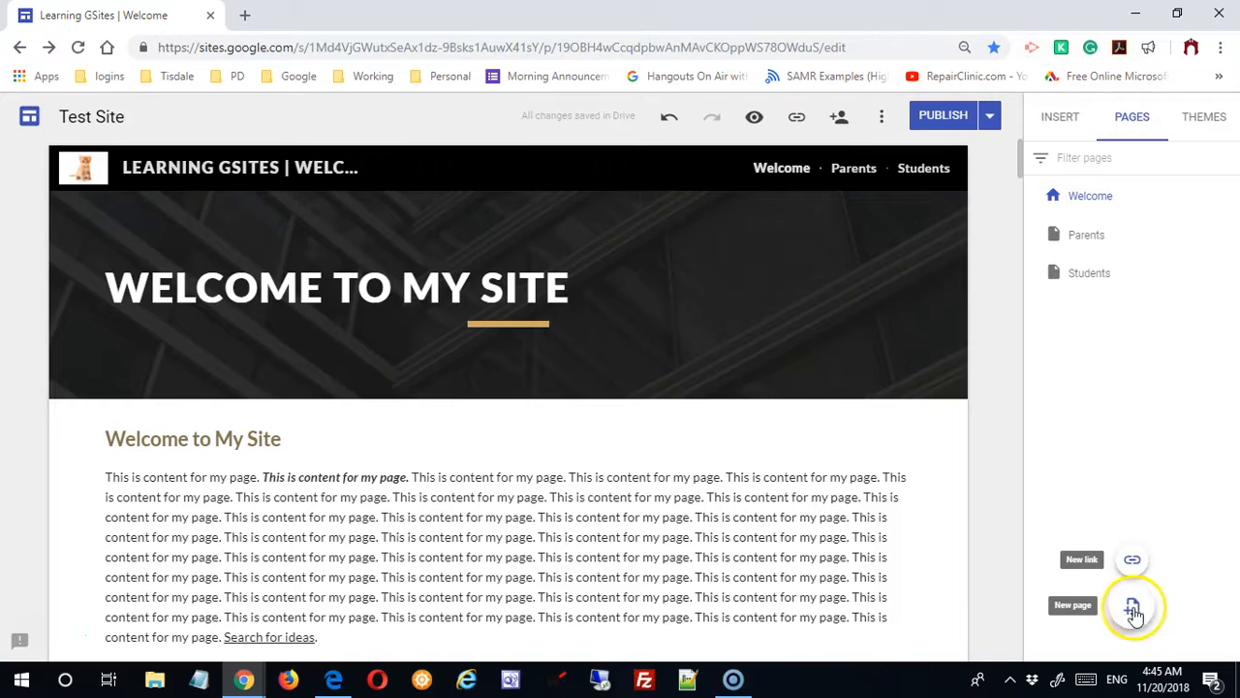
click(1133, 608)
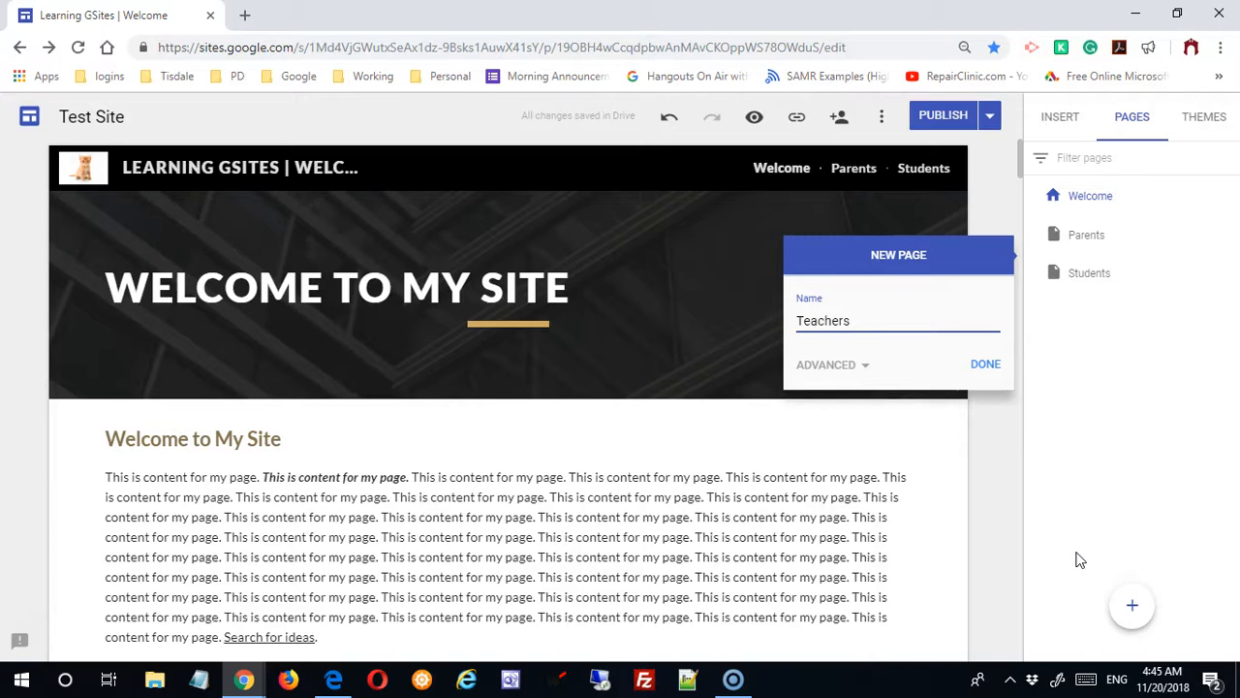
click(990, 373)
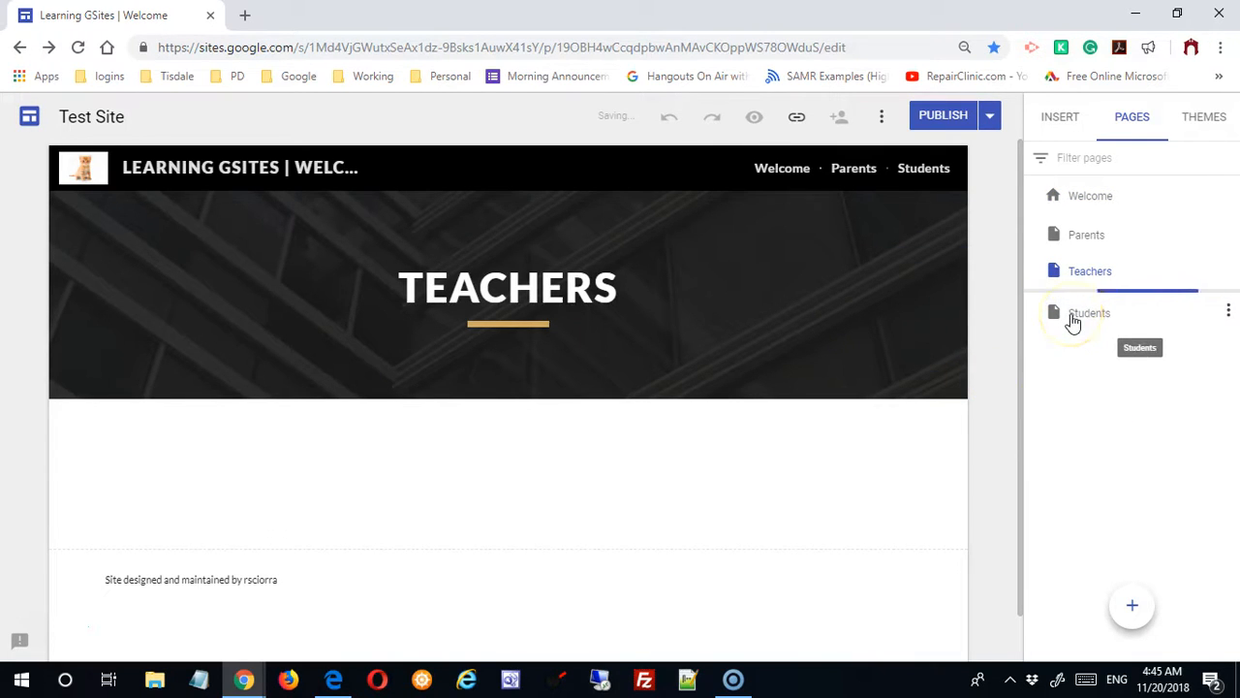
drag(1074, 323, 1077, 263)
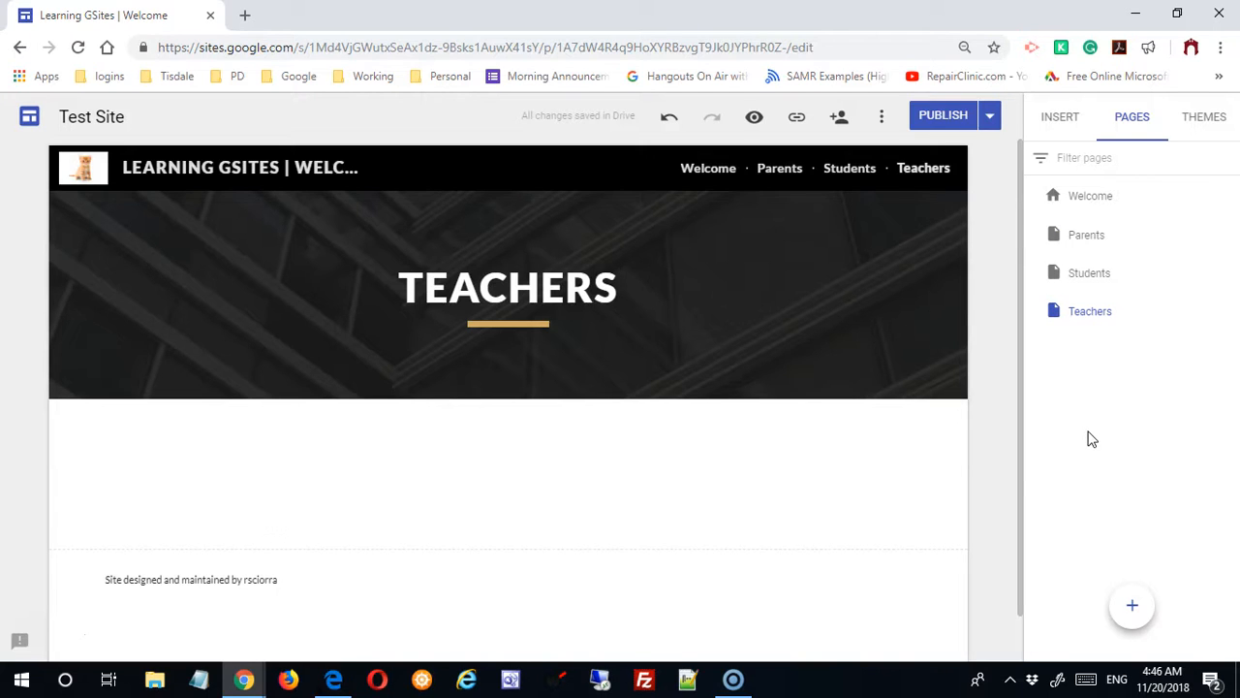
mouse_move(1227, 281)
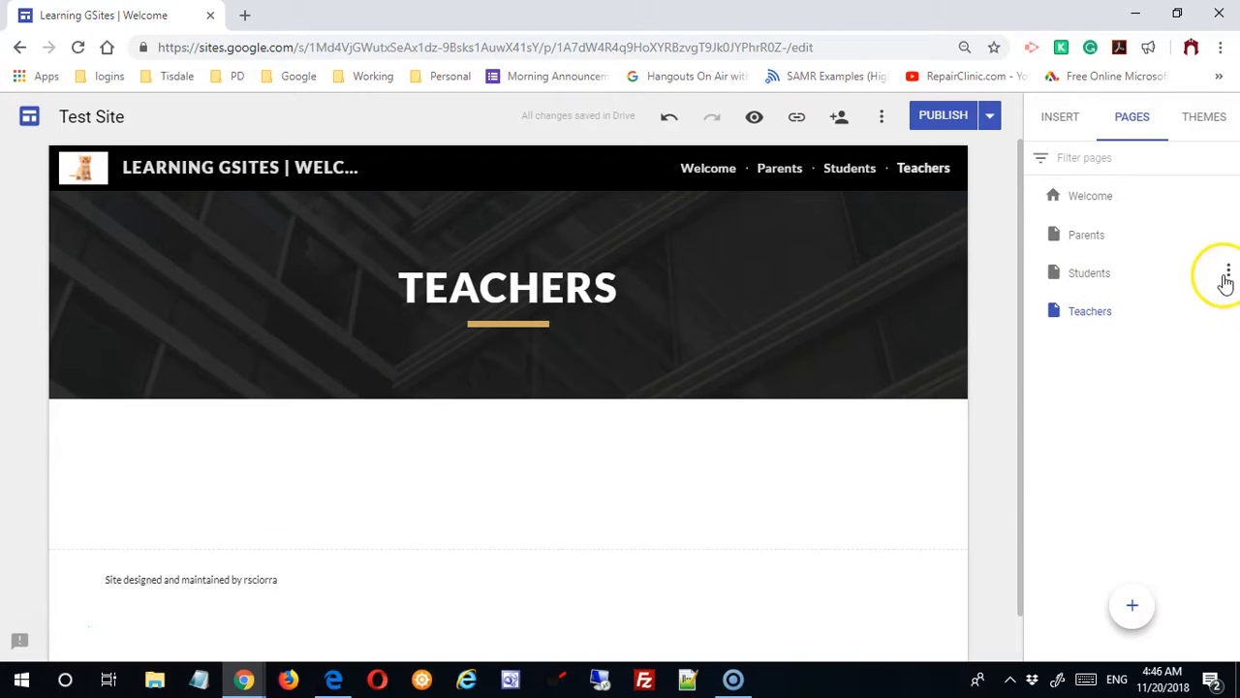
click(1227, 274)
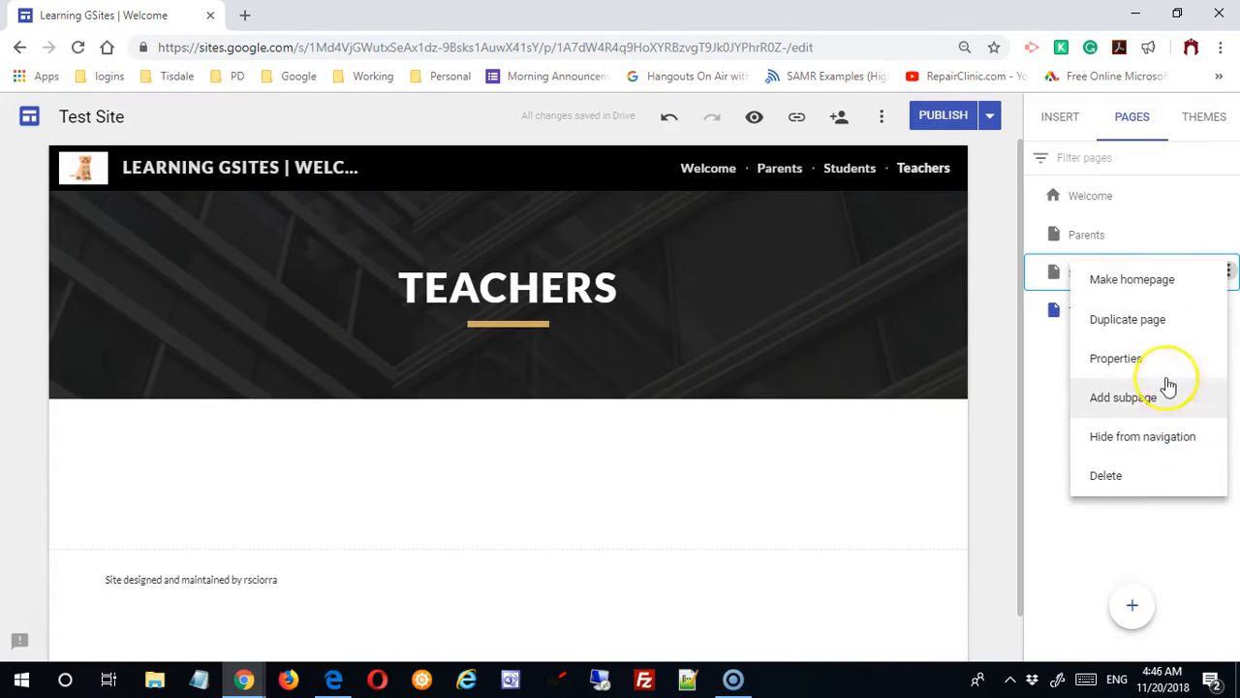
click(1228, 274)
click(1227, 274)
click(1228, 275)
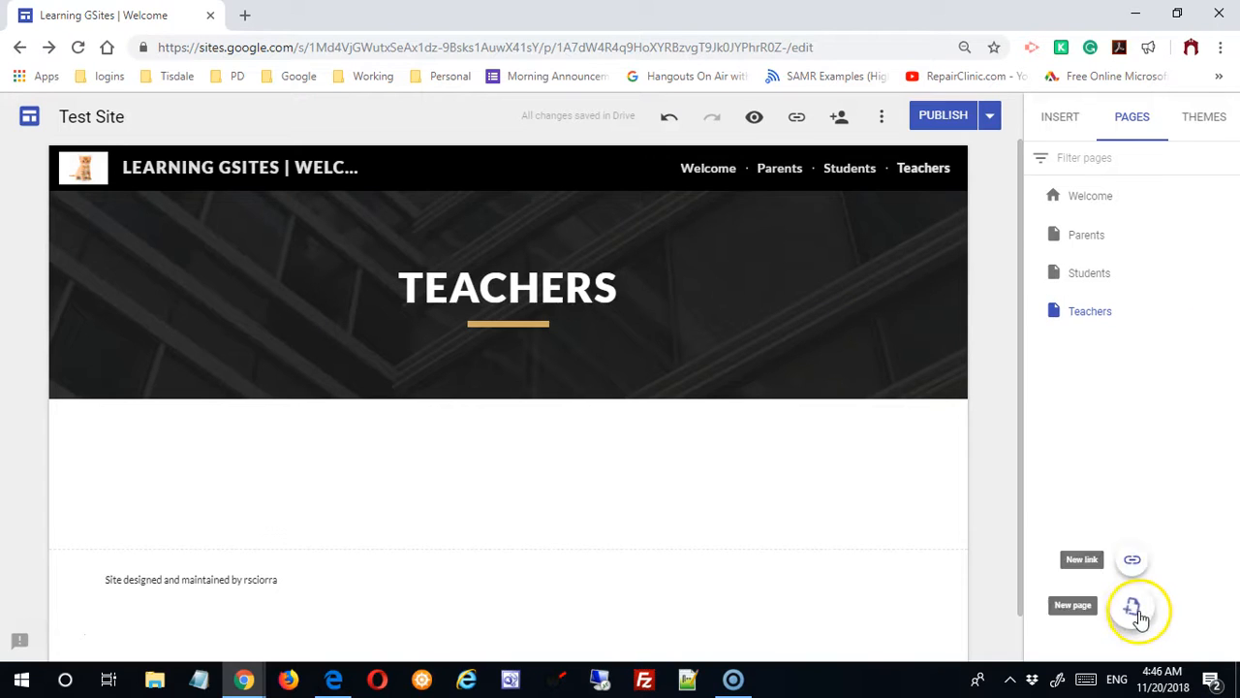
Add a new page named Welcome Info and nest it under the Students page
click(1135, 608)
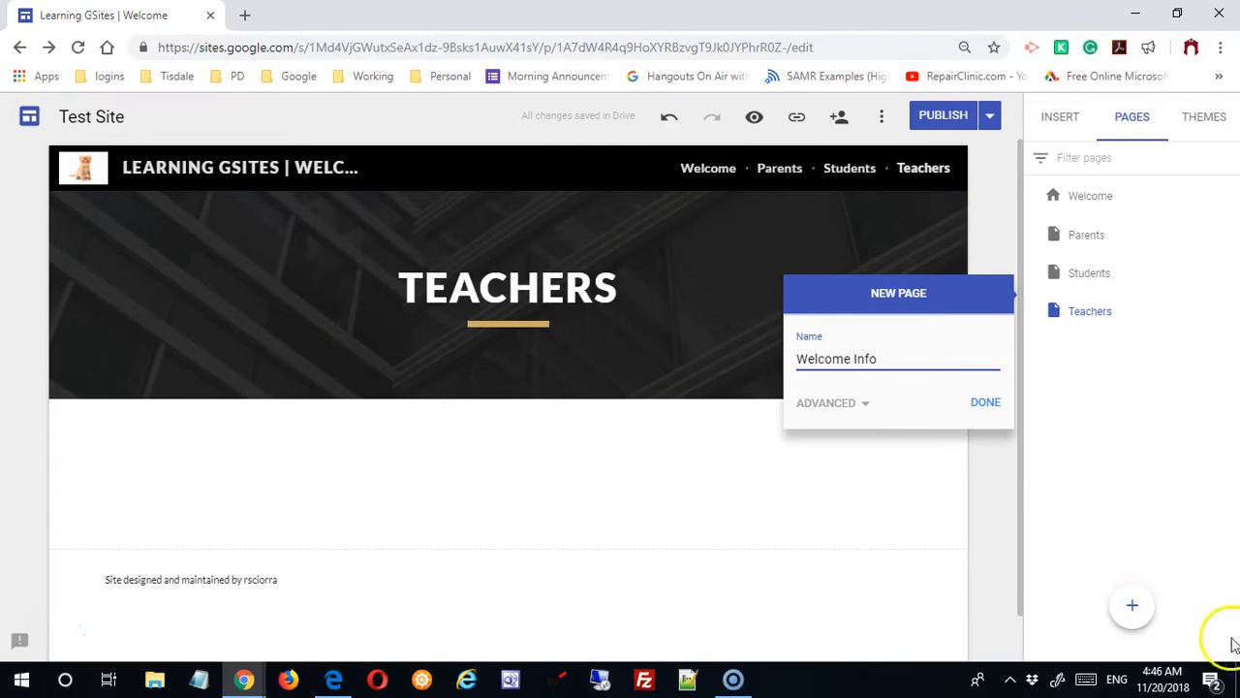
click(988, 408)
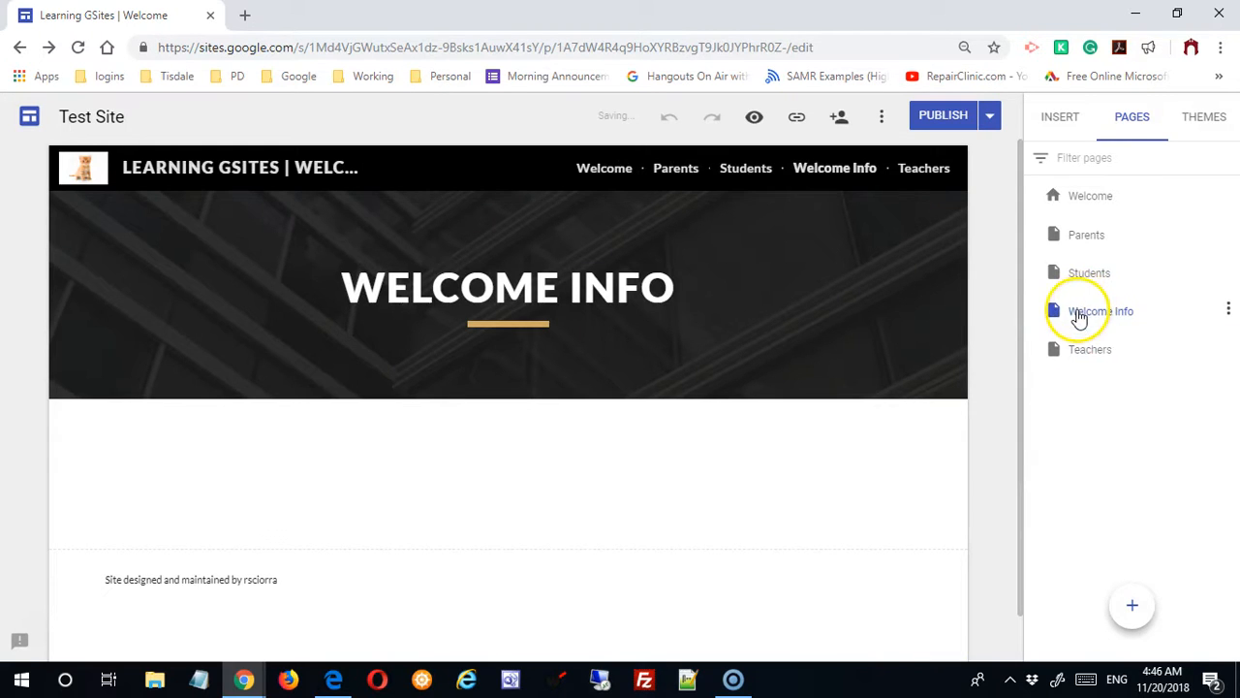
drag(1080, 311, 1087, 276)
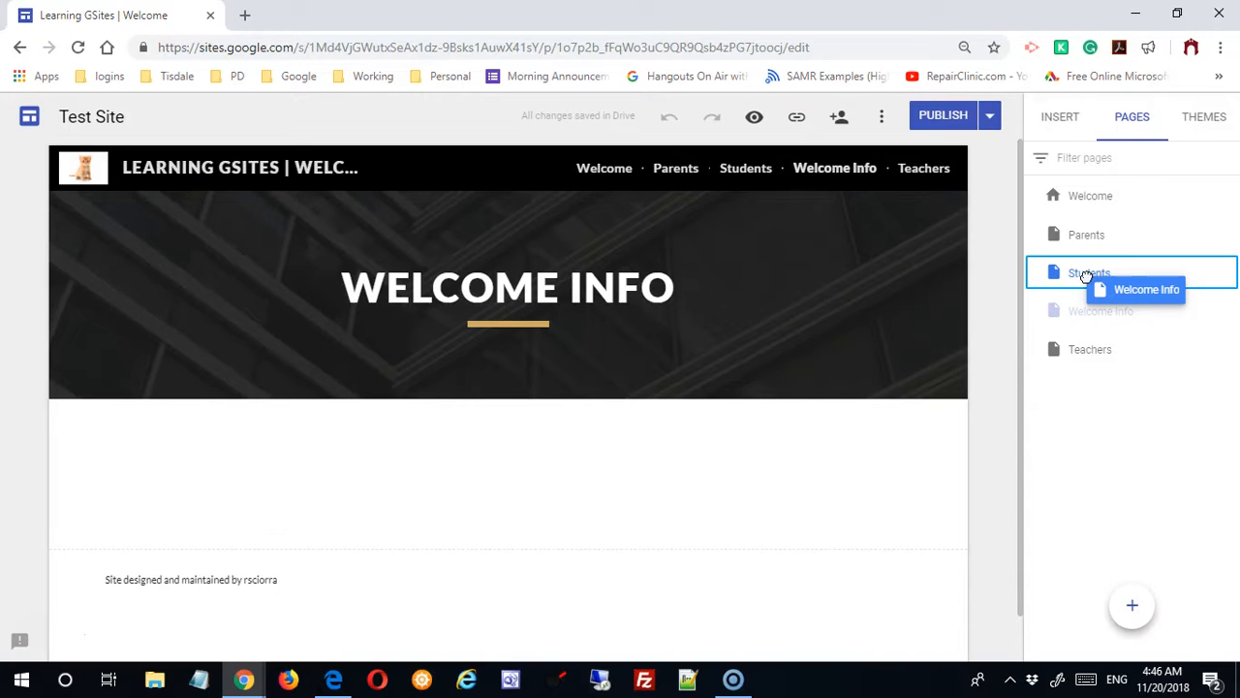
drag(1087, 276, 1086, 278)
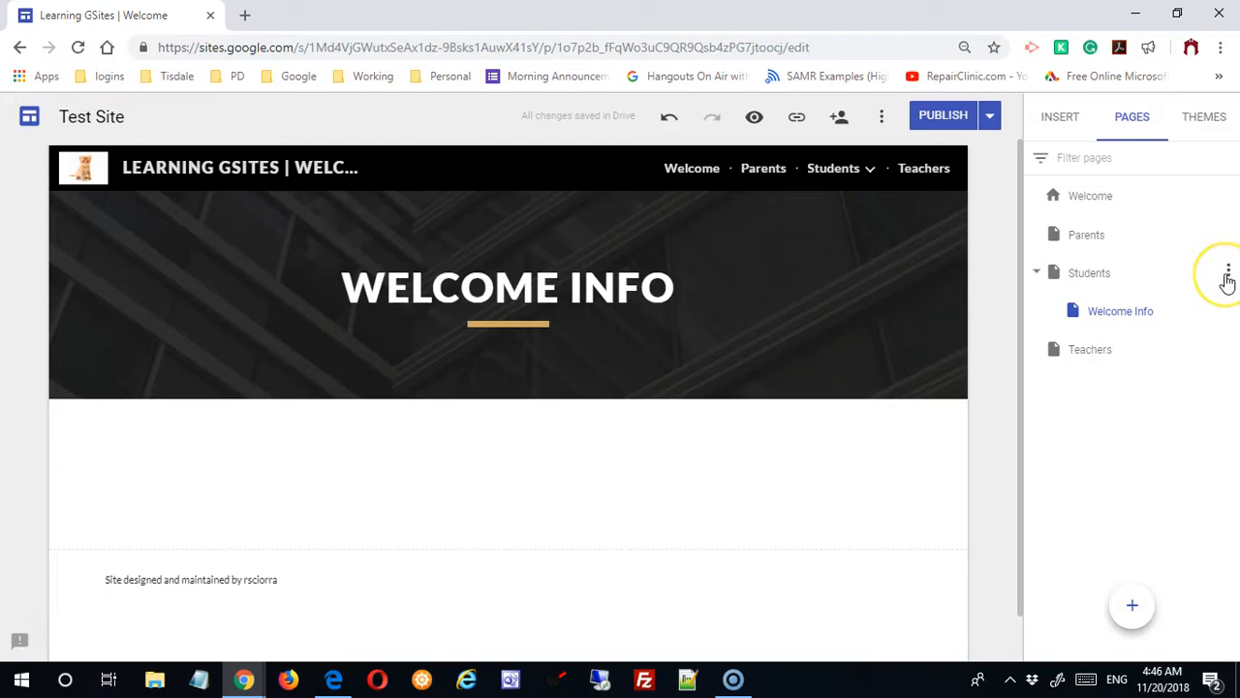
Add a subpage named September under the Students page
click(1228, 275)
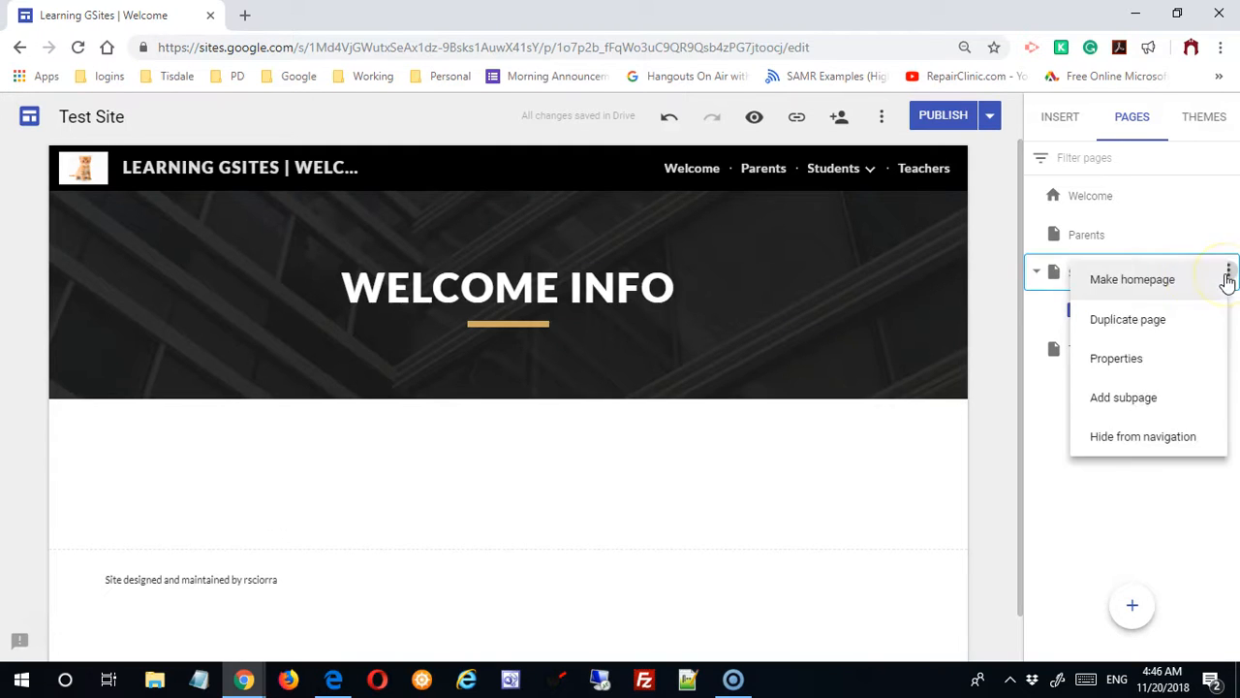
click(1186, 411)
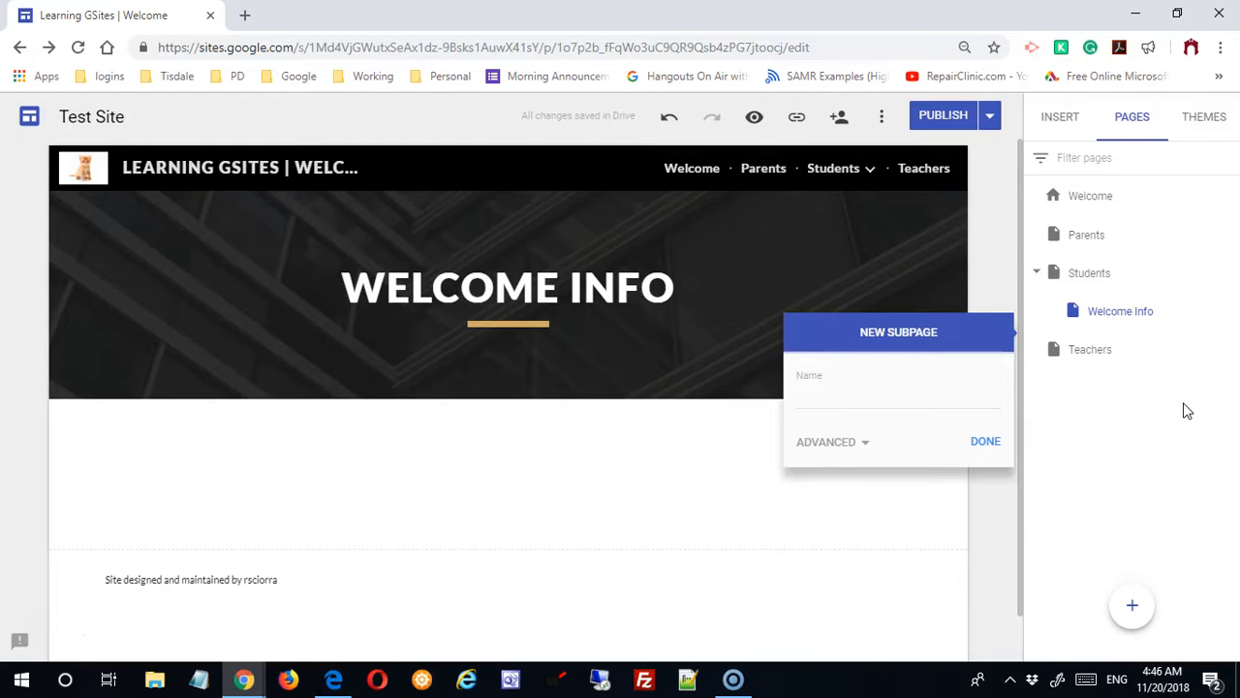
click(890, 397)
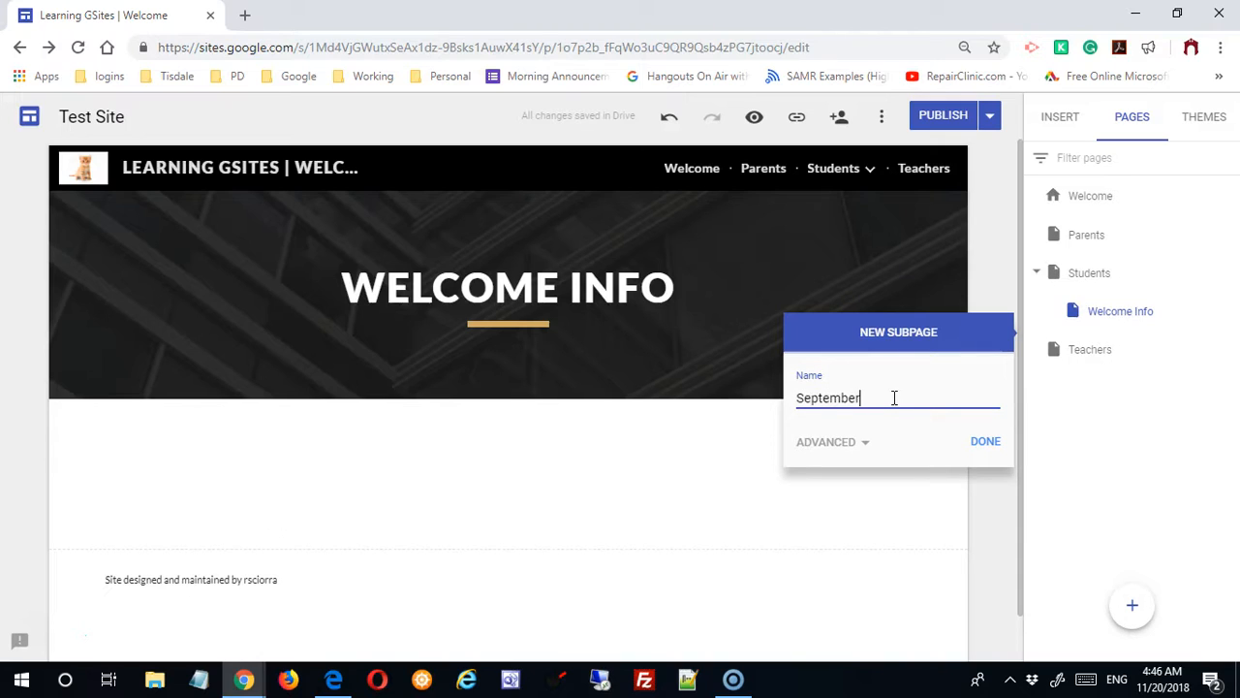
text(September)
click(975, 443)
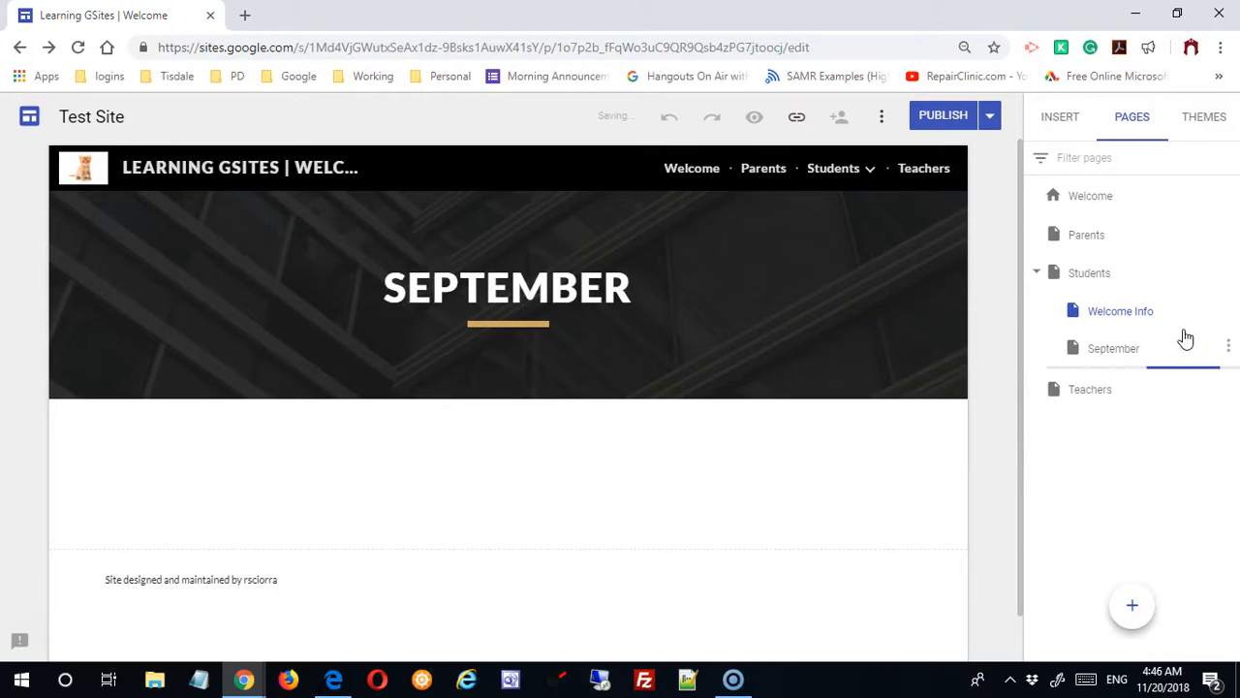
Open the September page and add a subpage named Week 1 under it
click(1182, 353)
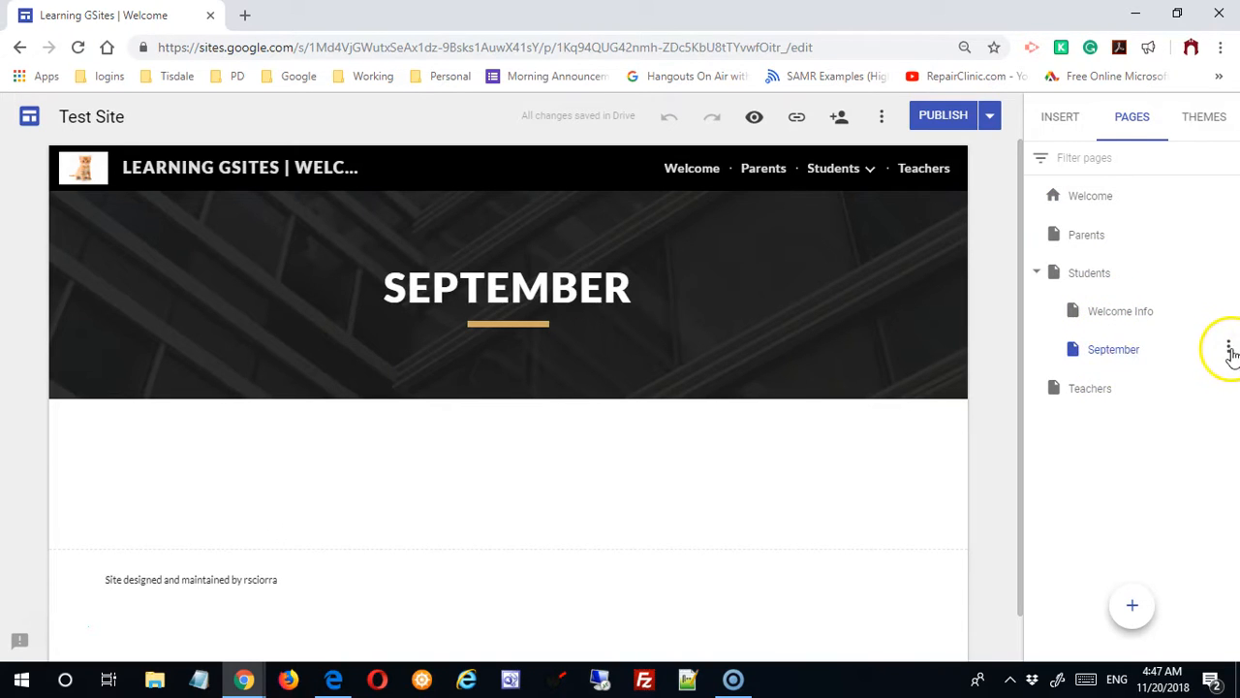
click(1229, 349)
click(1162, 477)
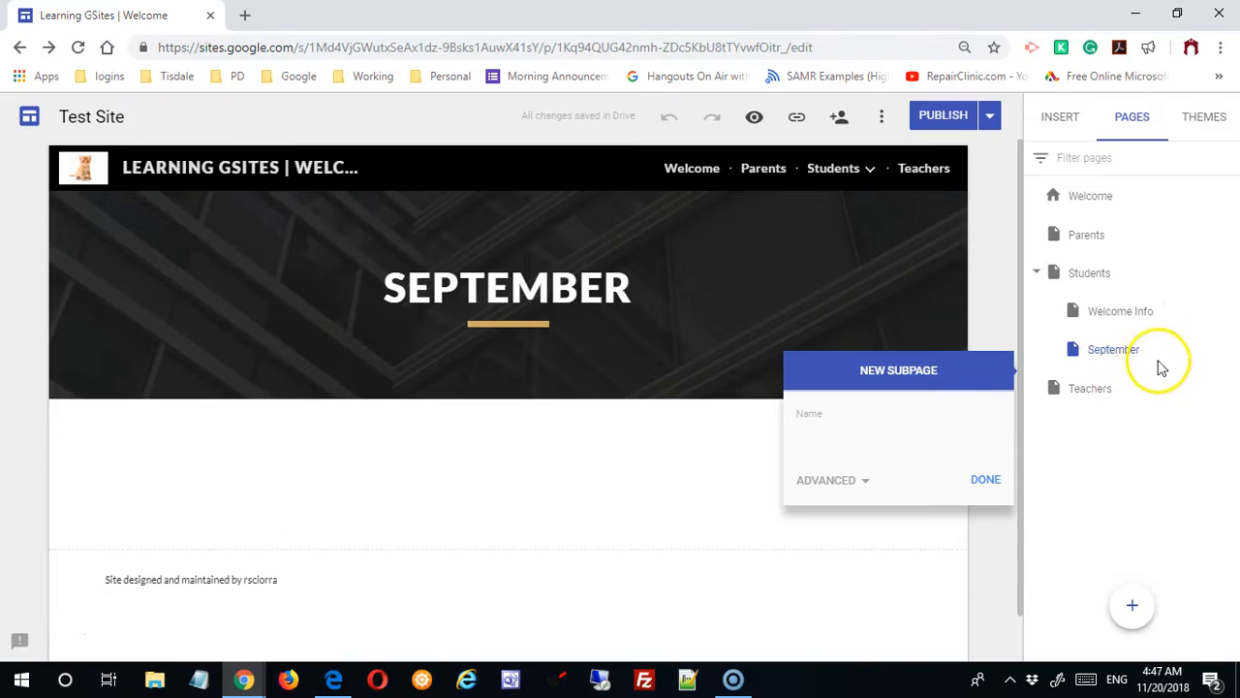
click(822, 431)
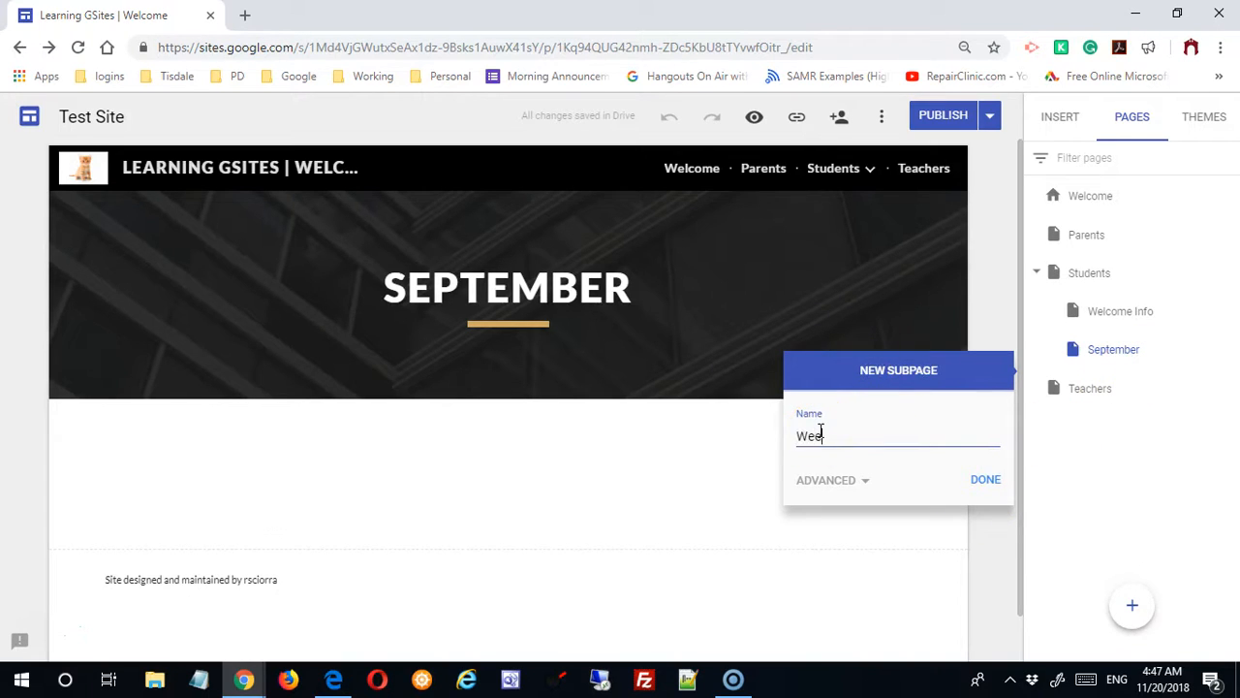
click(985, 479)
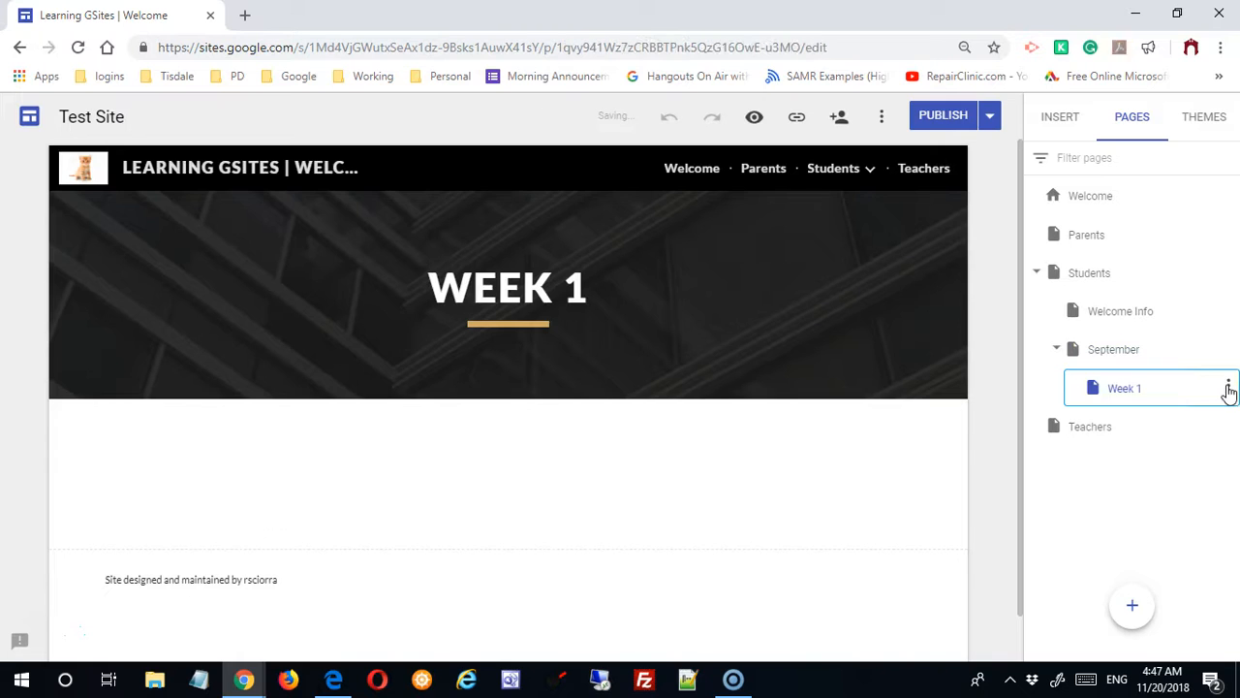
Duplicate the Week 1 page under the name Week 2 and open the copy
click(1228, 387)
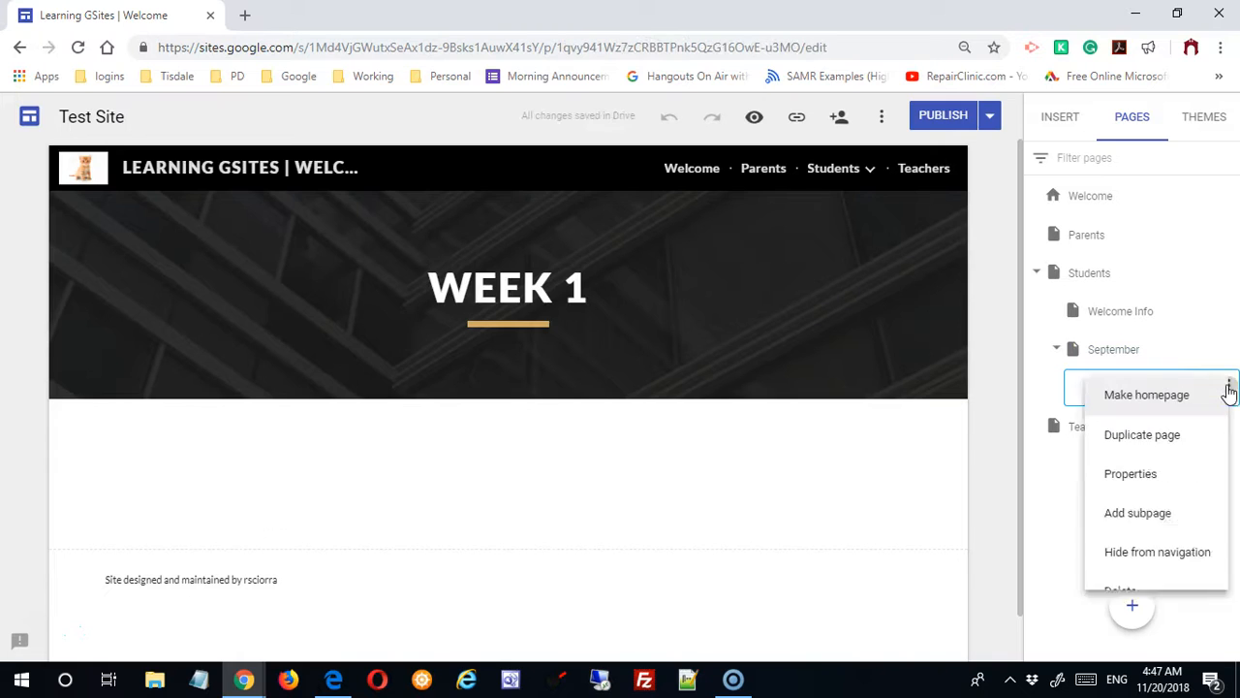
click(1169, 442)
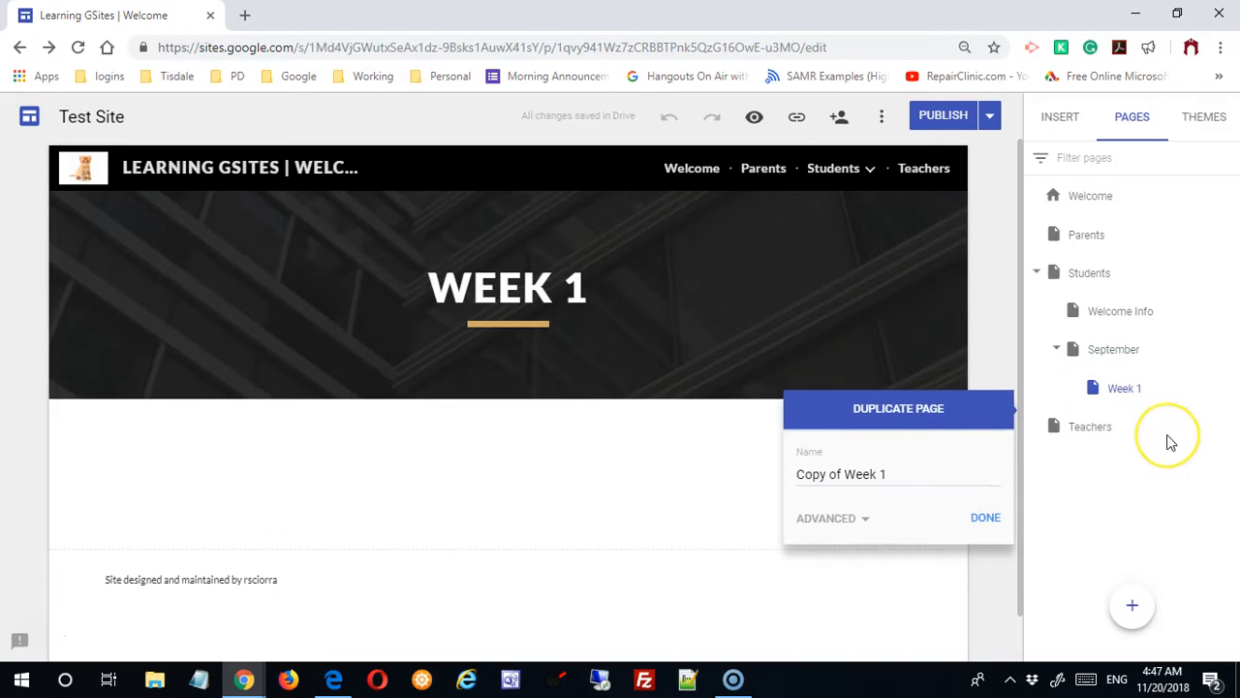
click(890, 472)
text(2)
drag(844, 474, 731, 471)
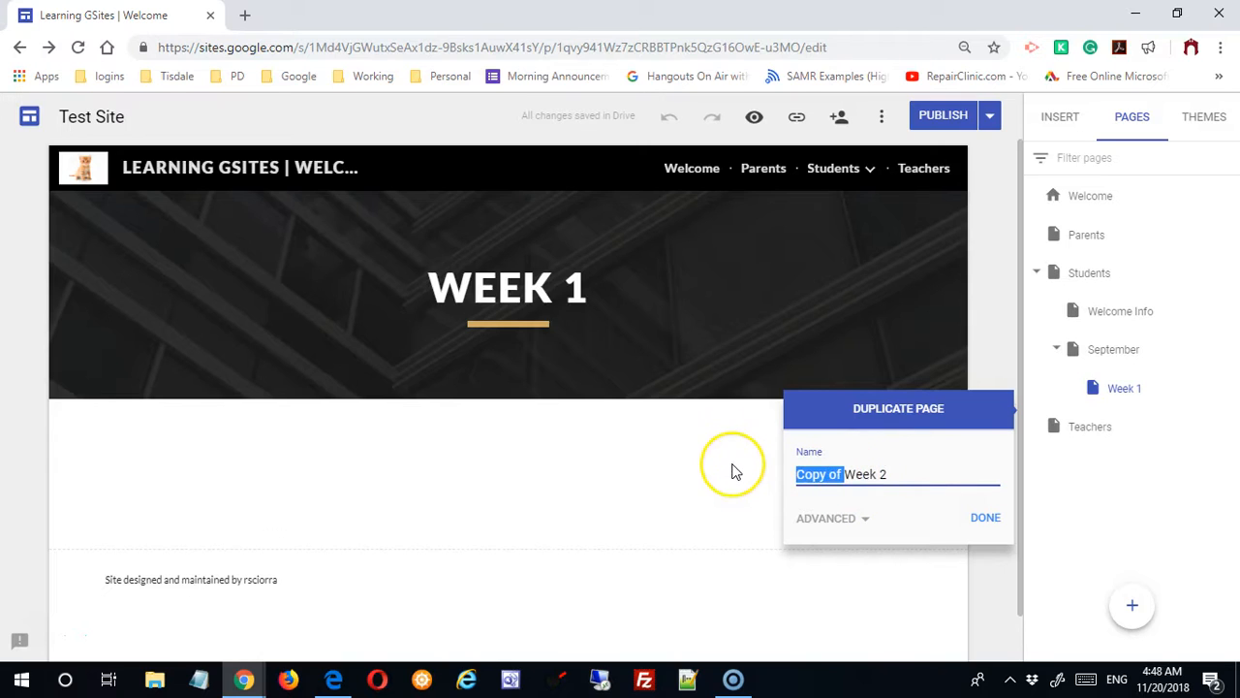
key(BackSpace)
click(985, 520)
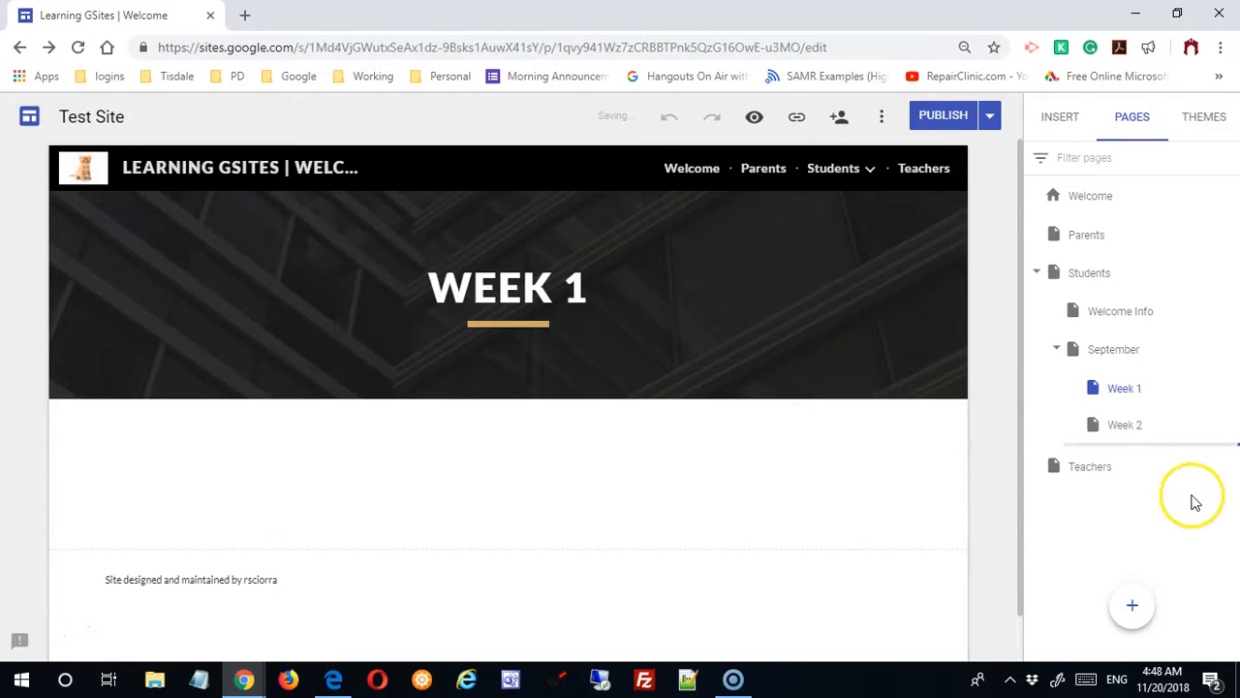
click(1095, 422)
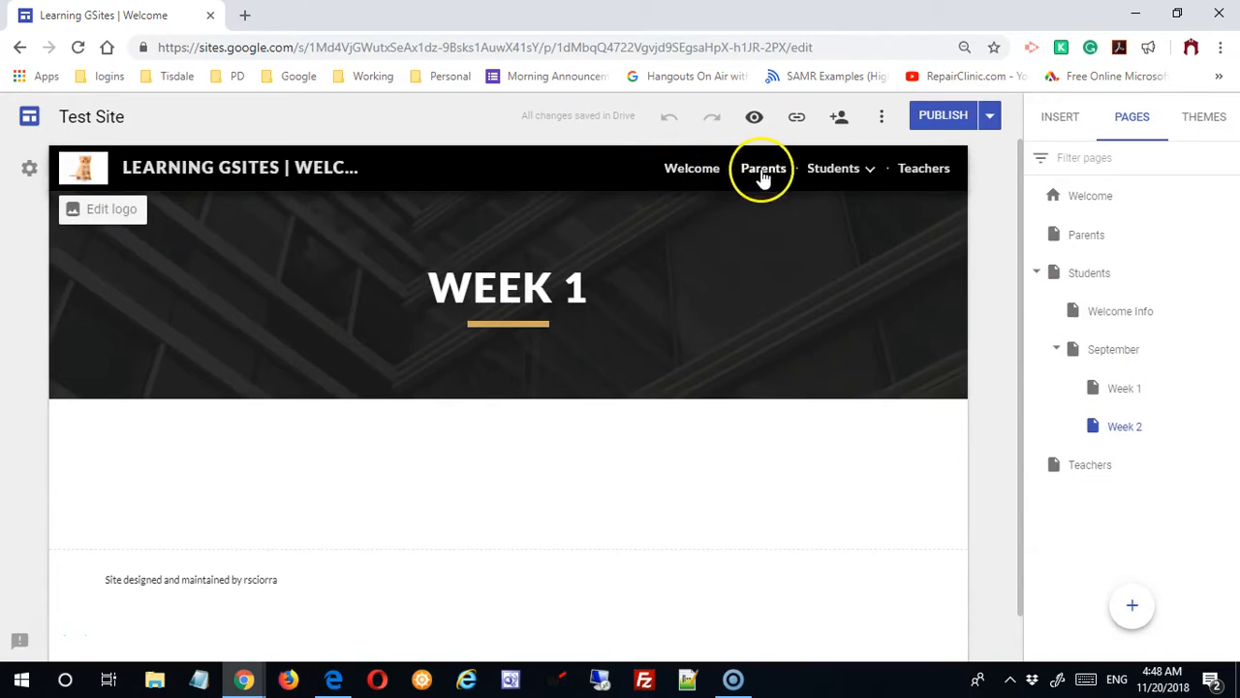
Collapse and re-expand the Students page tree, and examine its subpages and the September entry in the site navigation
click(1039, 275)
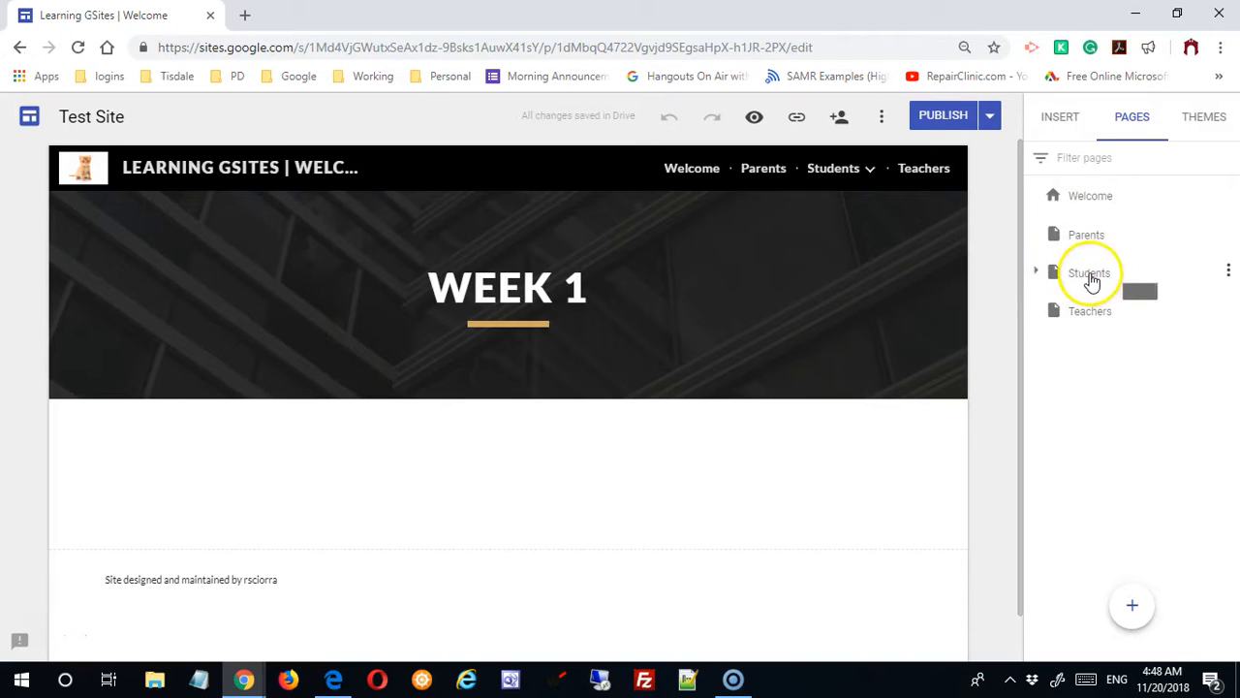
click(1036, 275)
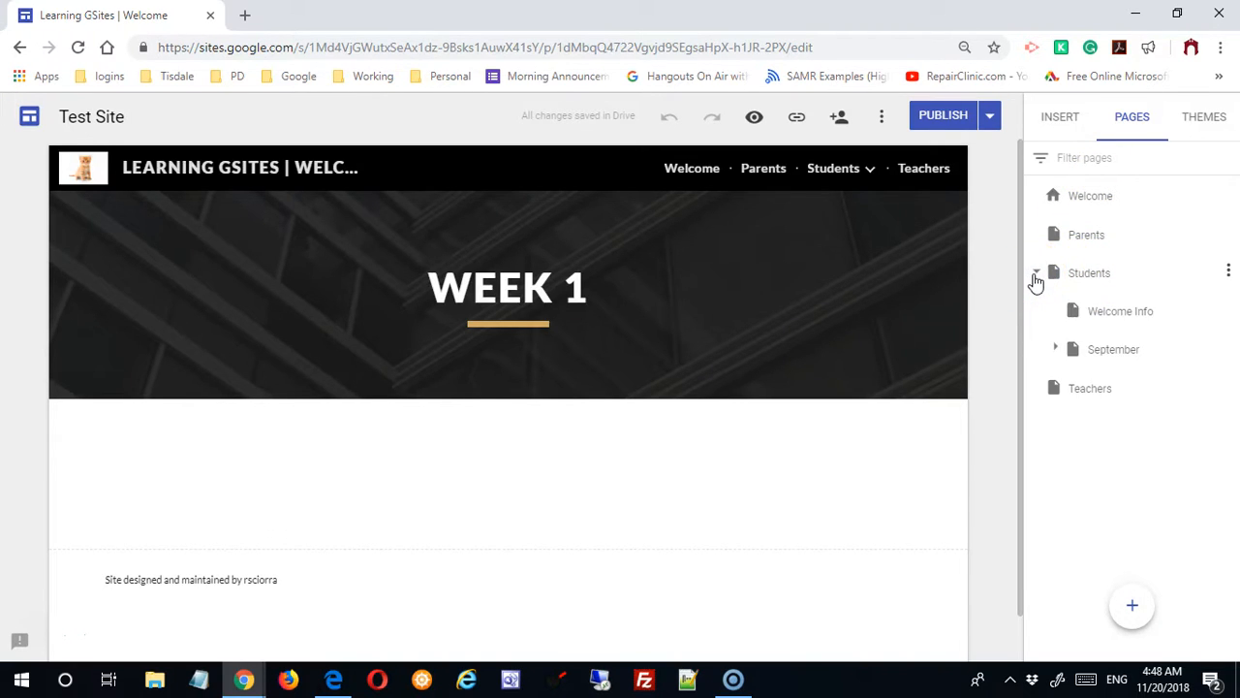
click(872, 170)
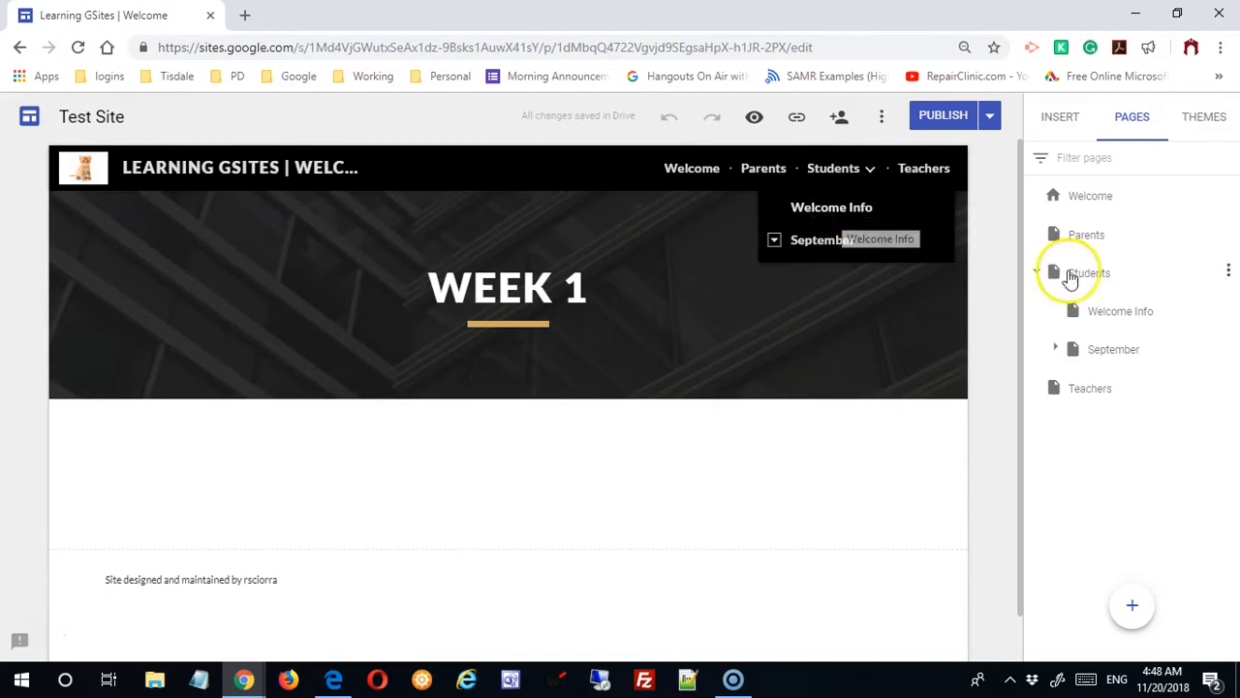
click(869, 170)
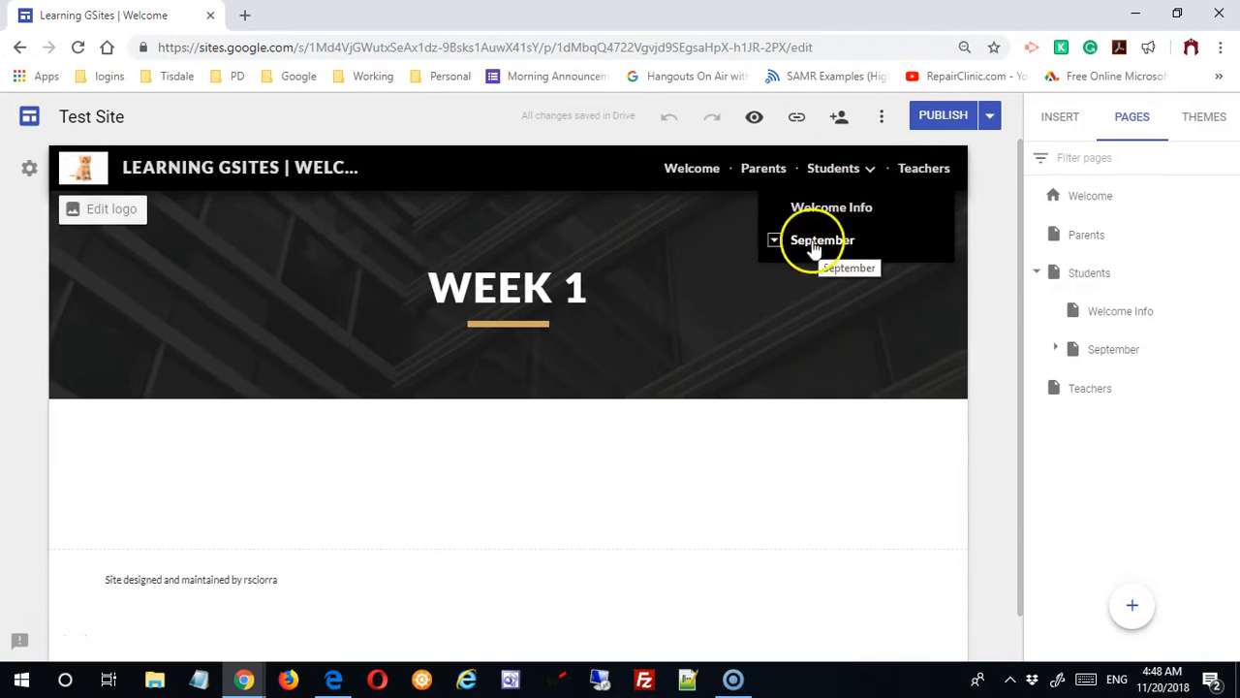
click(772, 241)
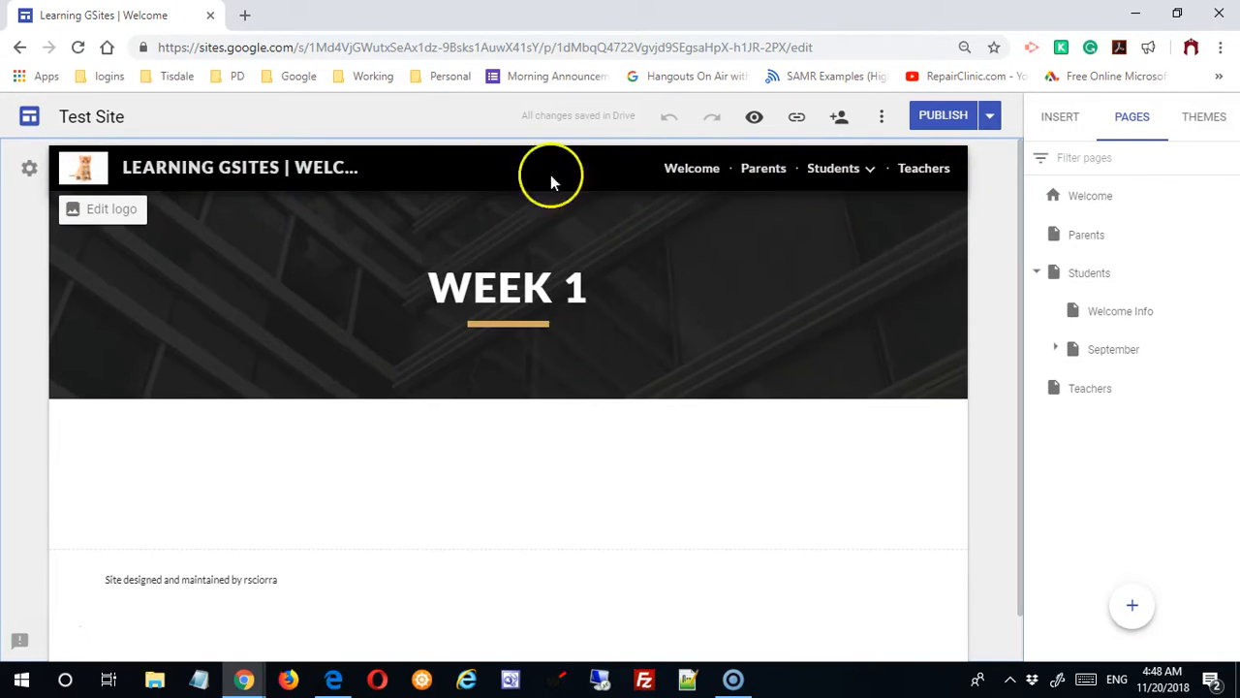
Switch the site to side navigation and open the Week 1 page from the side menu
click(29, 170)
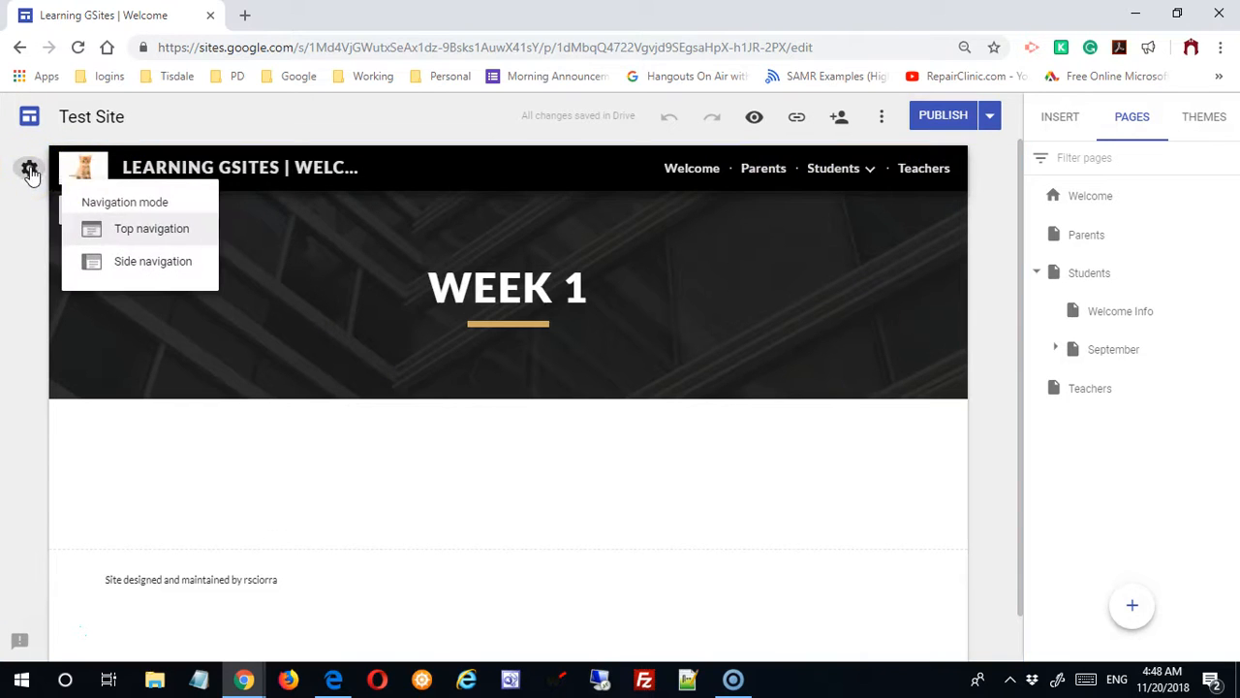
click(142, 263)
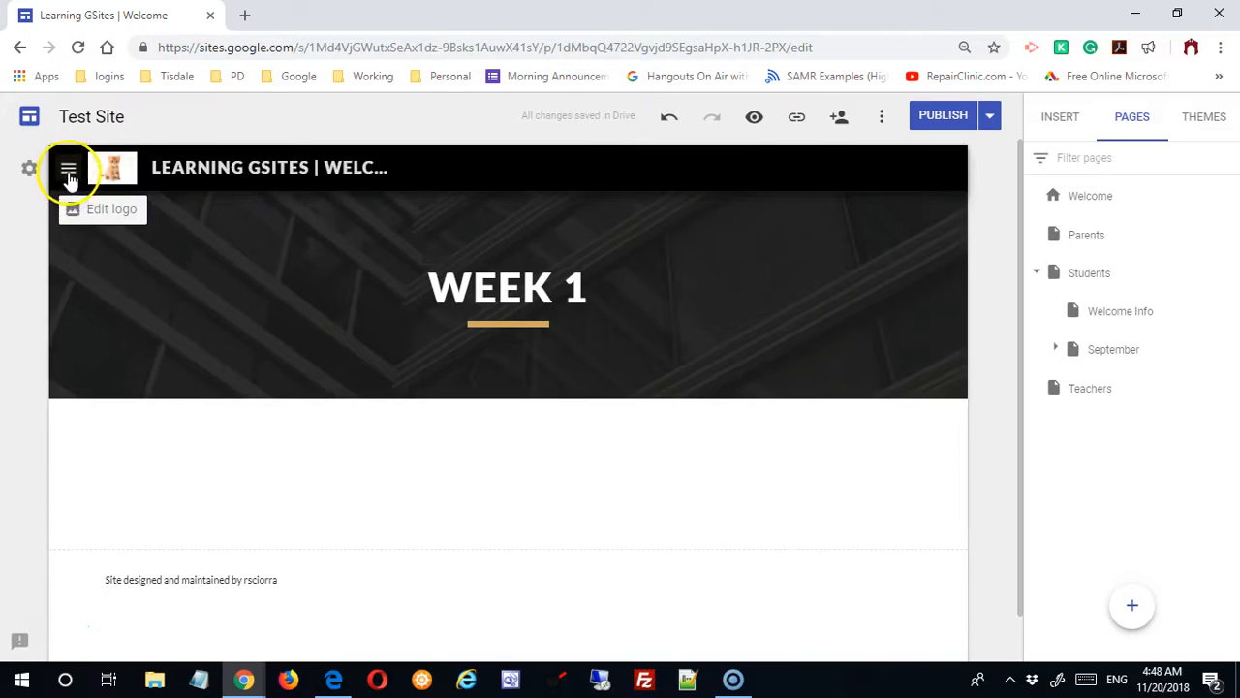
click(69, 171)
click(137, 395)
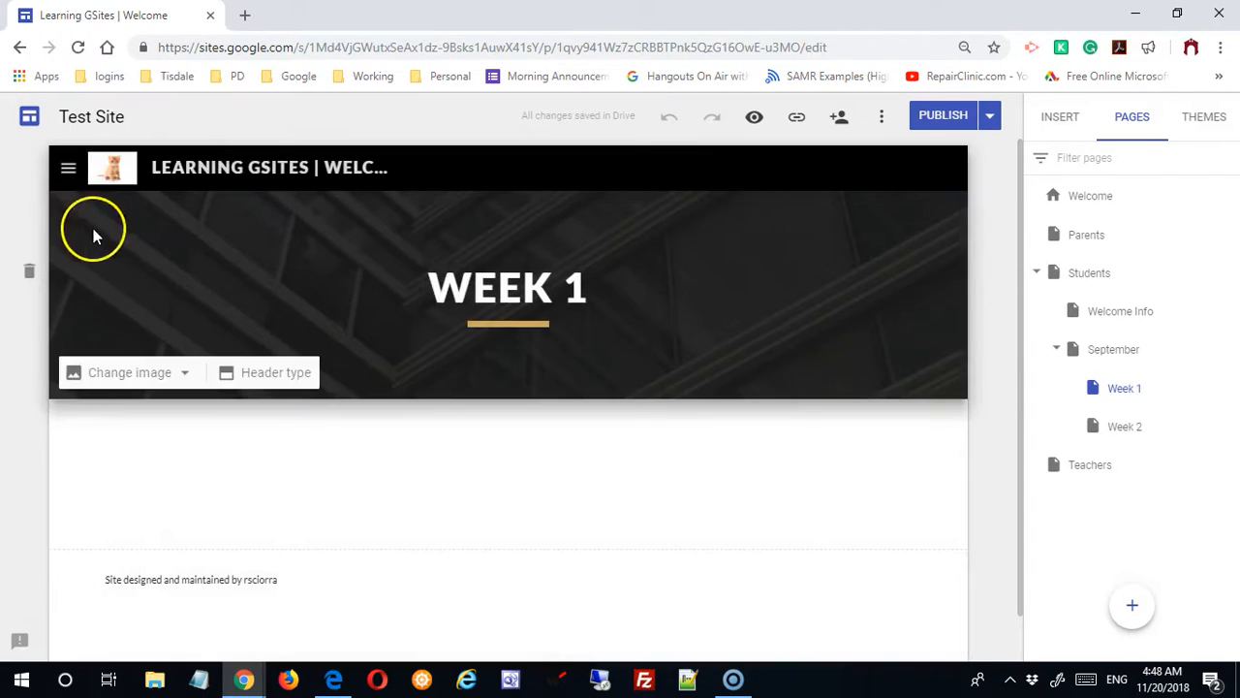
click(69, 169)
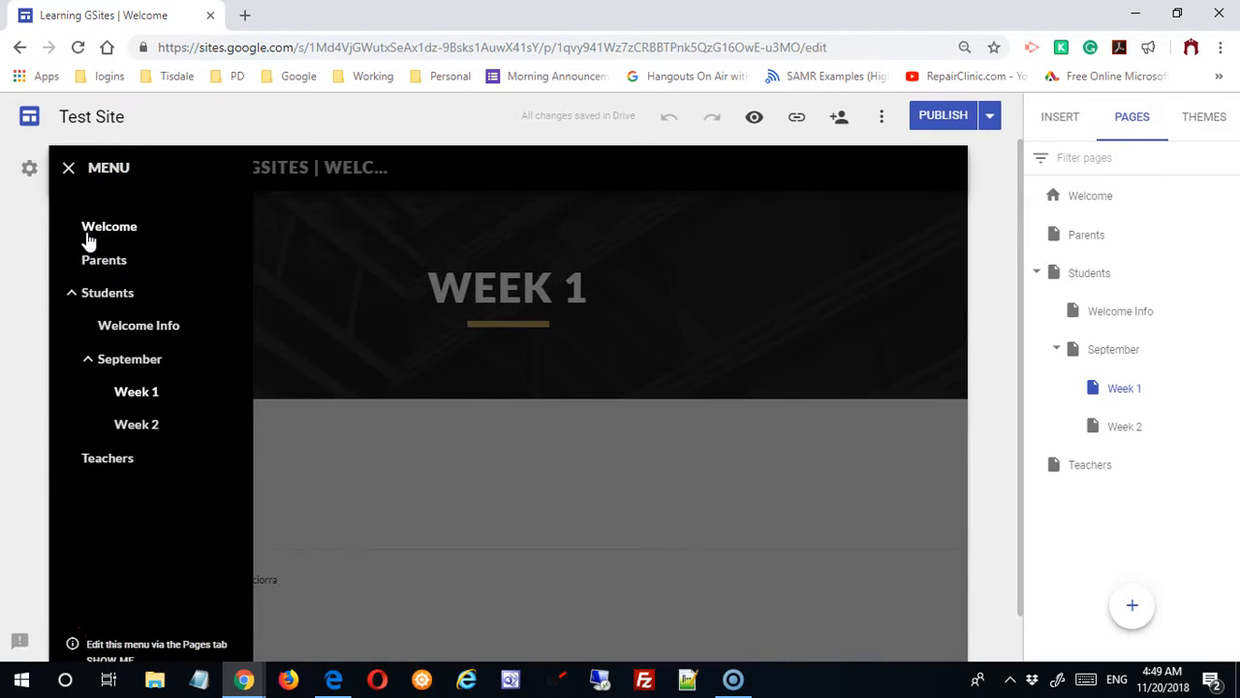
click(69, 167)
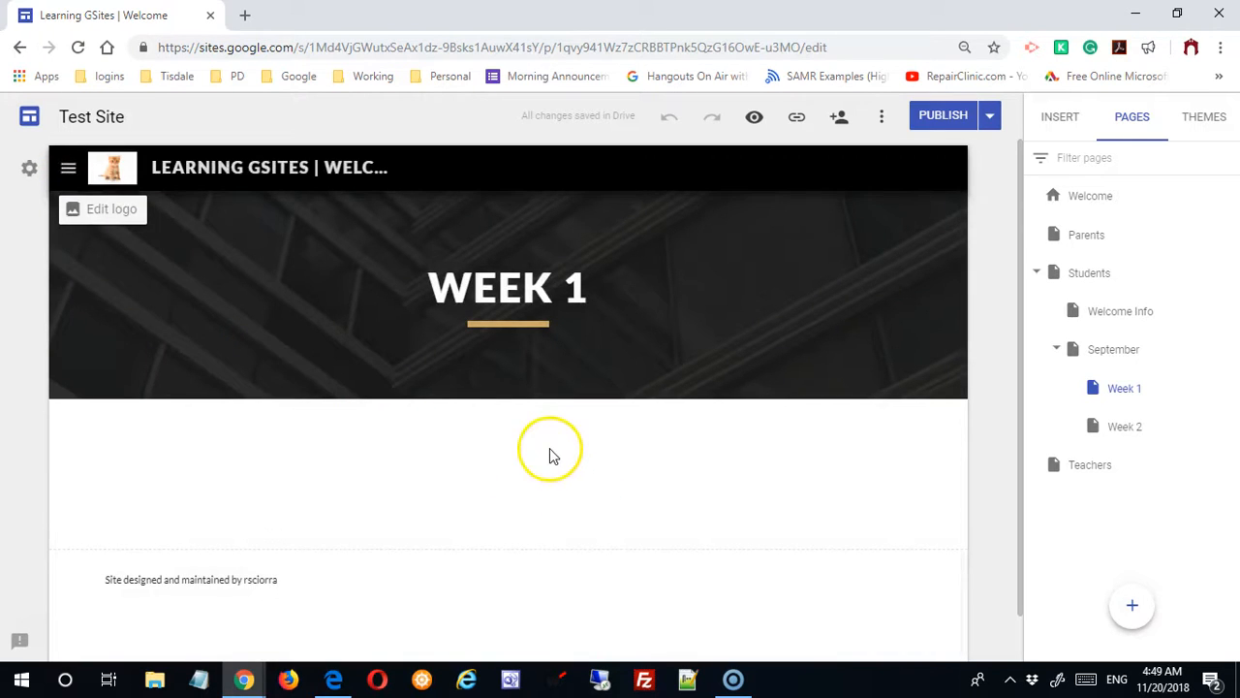
Switch the site's navigation mode back to top navigation
mouse_move(215, 264)
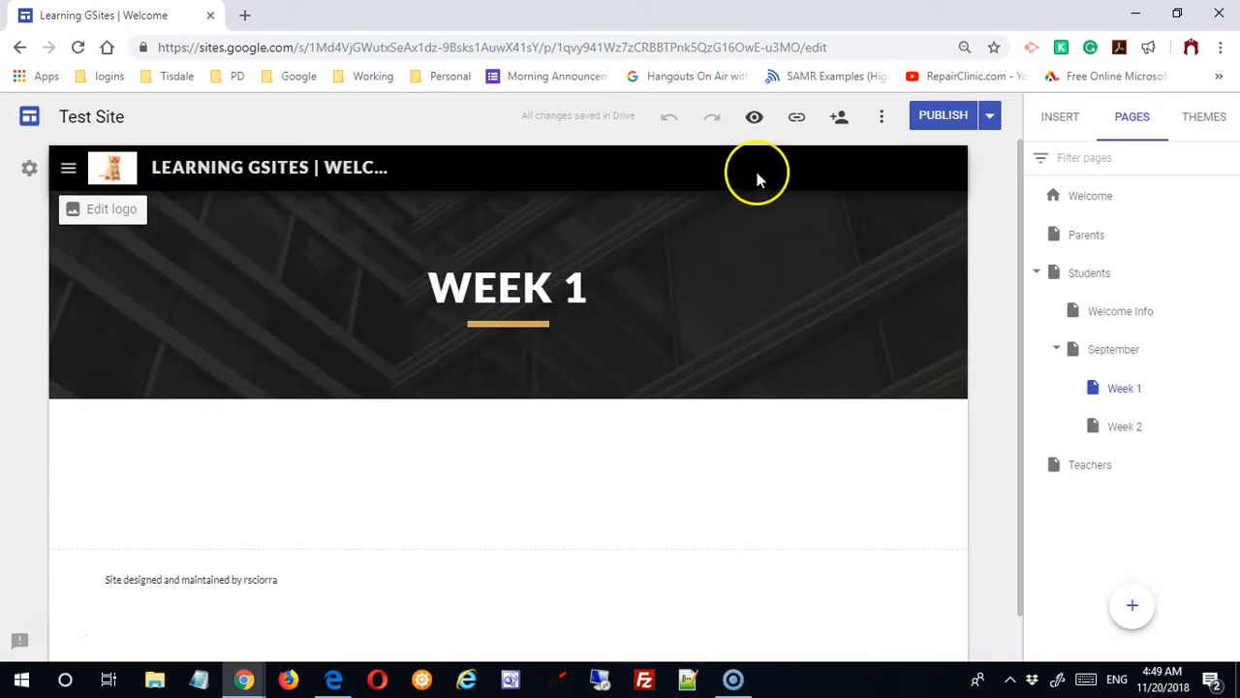
click(29, 167)
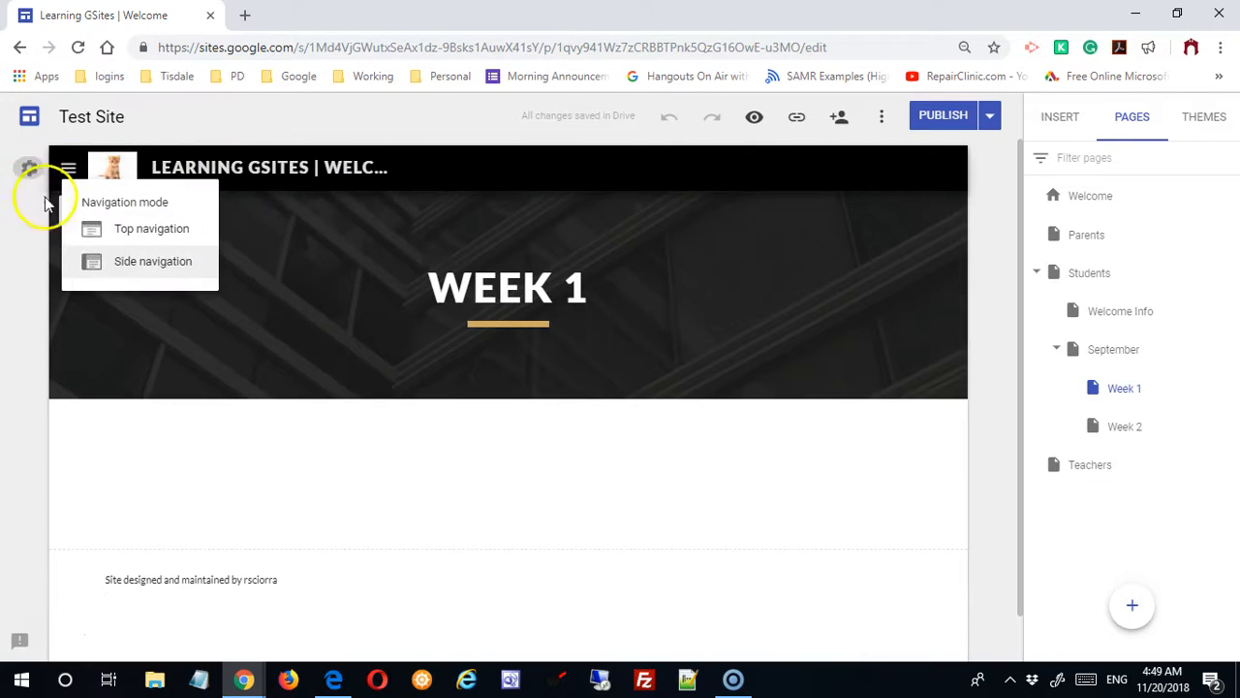
click(134, 230)
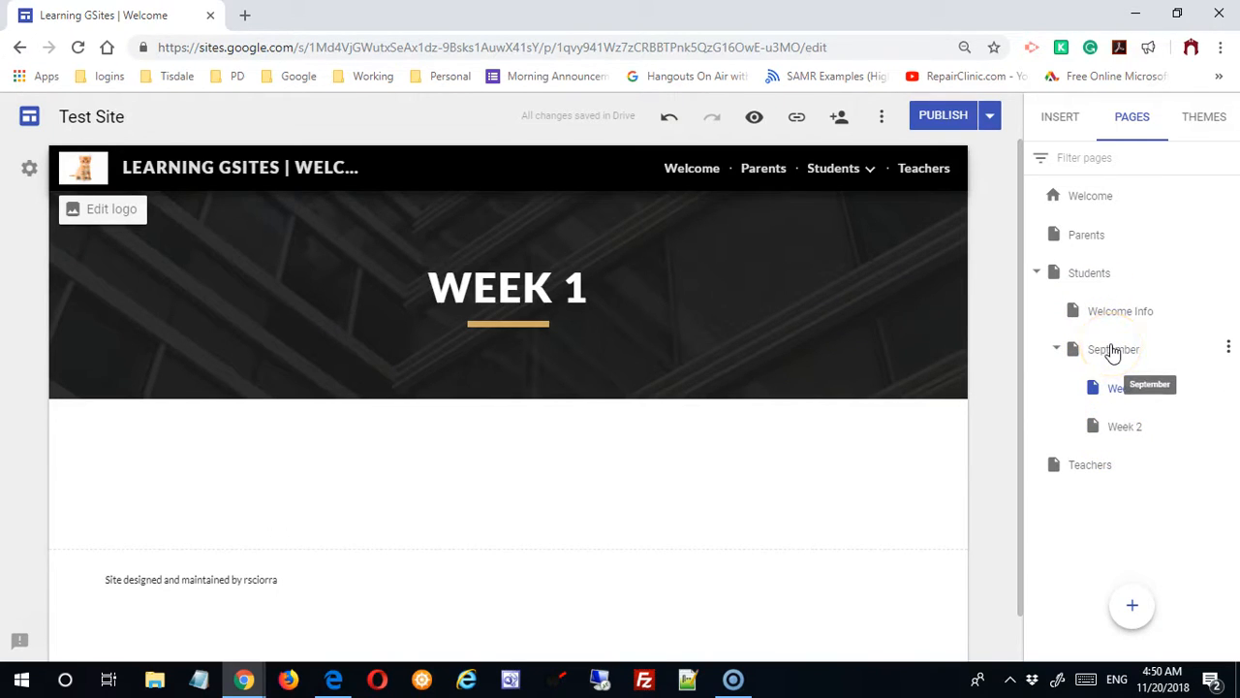
Move the Week 2 page above Week 1 under September and check the order in the Students navigation
click(1102, 434)
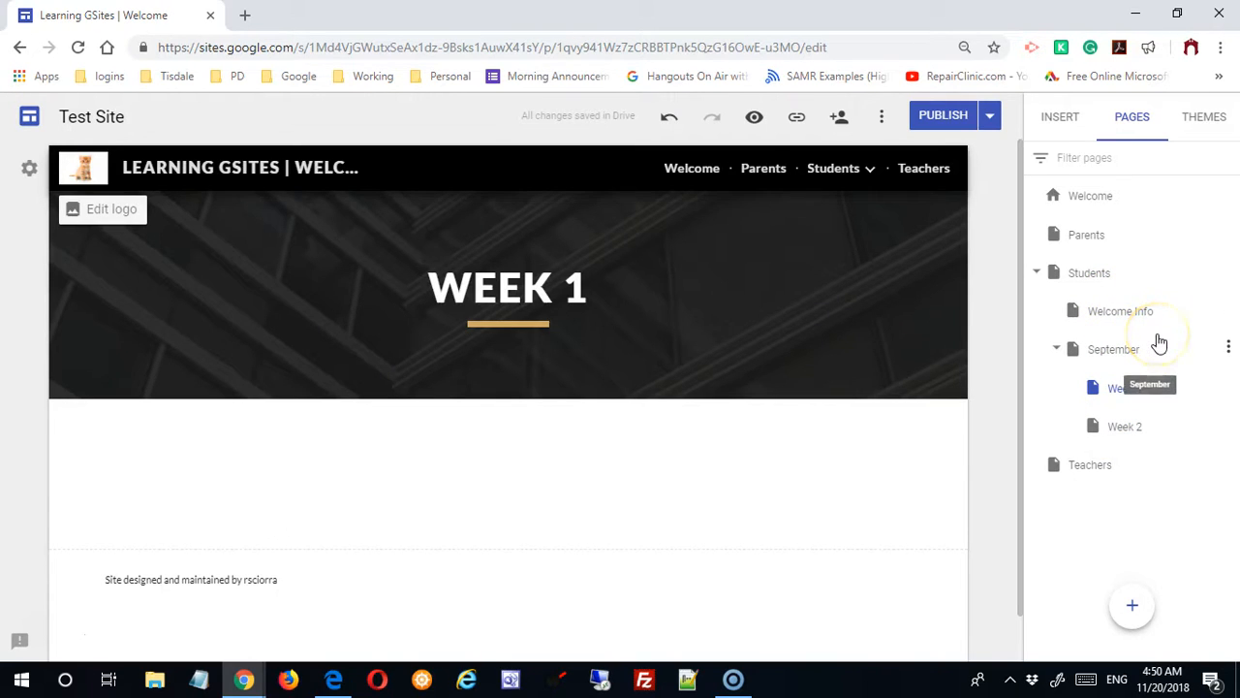
click(1124, 436)
drag(1116, 416, 1122, 379)
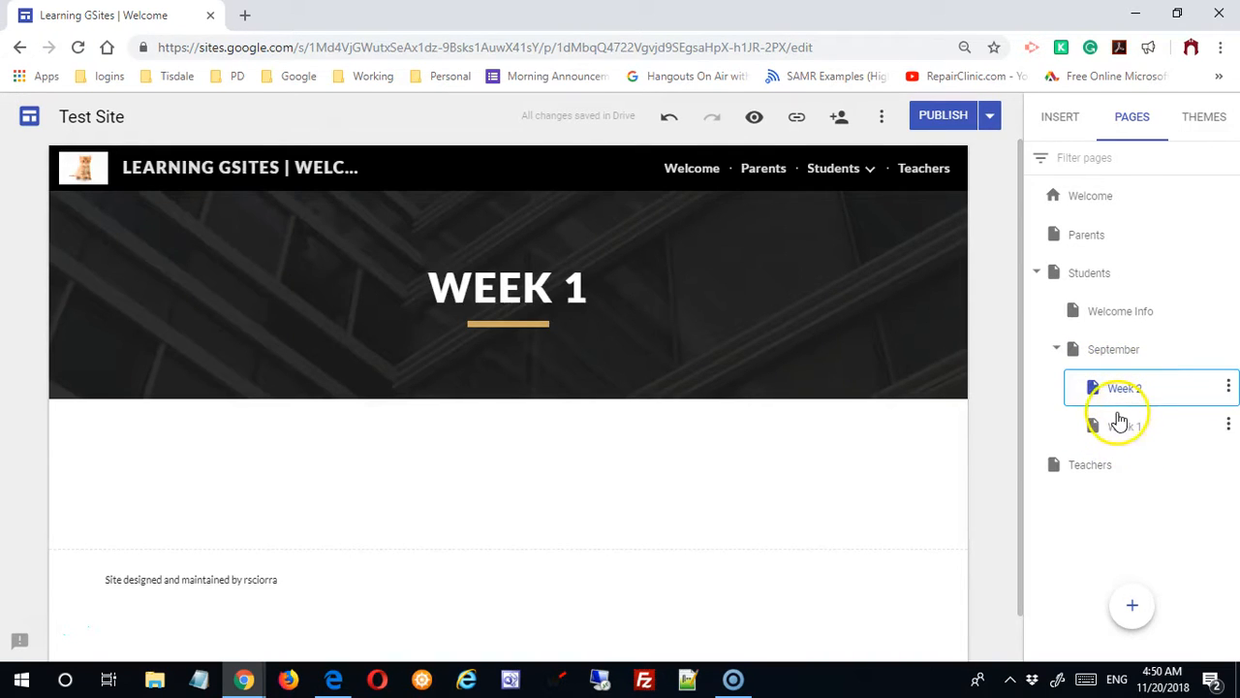
click(867, 172)
click(774, 235)
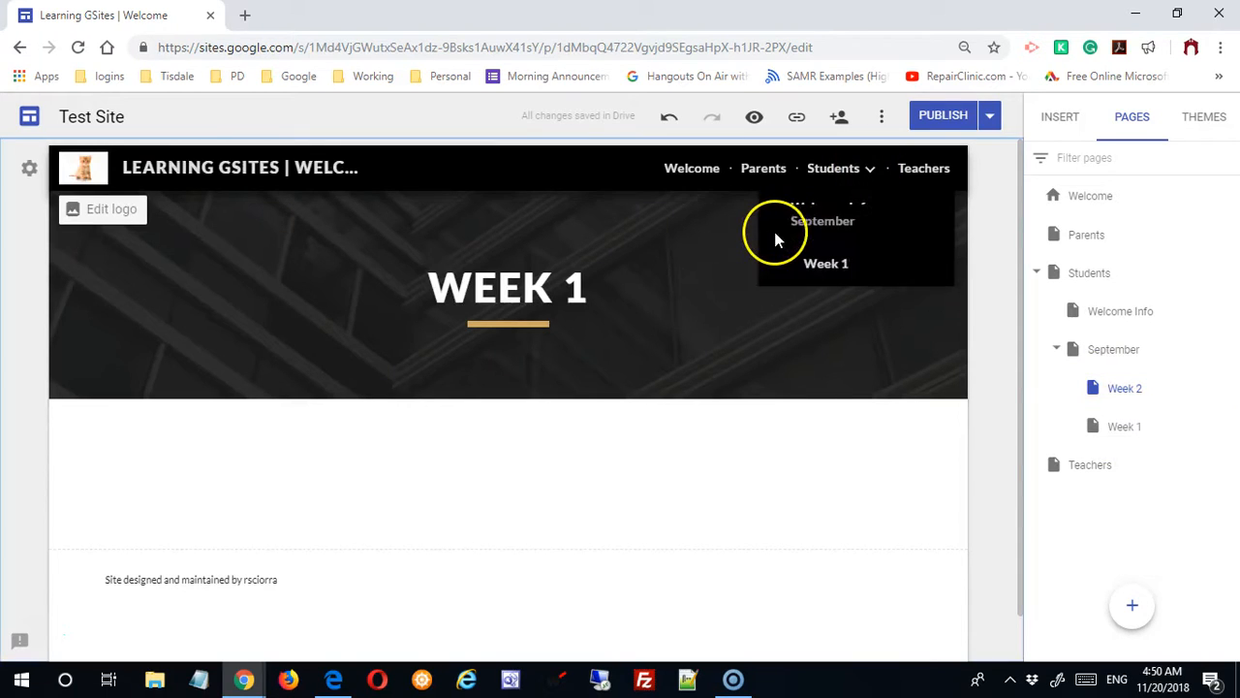
click(840, 485)
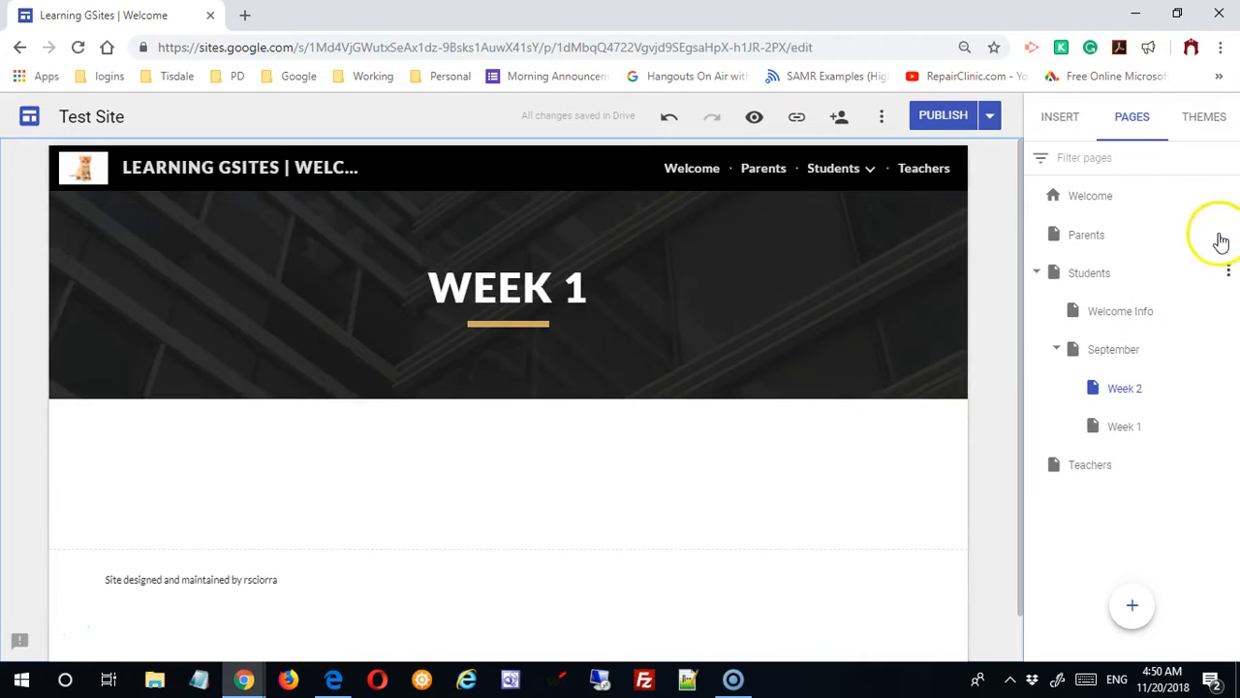
Compare the page options offered for the Welcome home page with those for the Parents page
click(1229, 195)
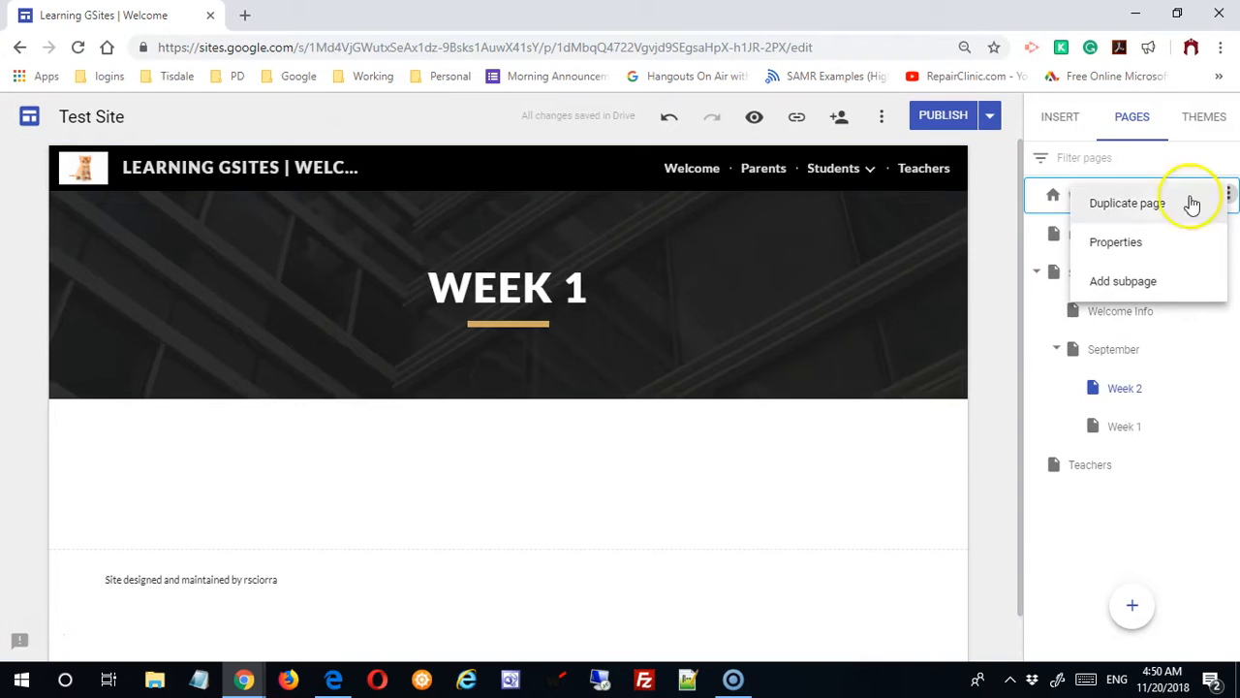
click(989, 436)
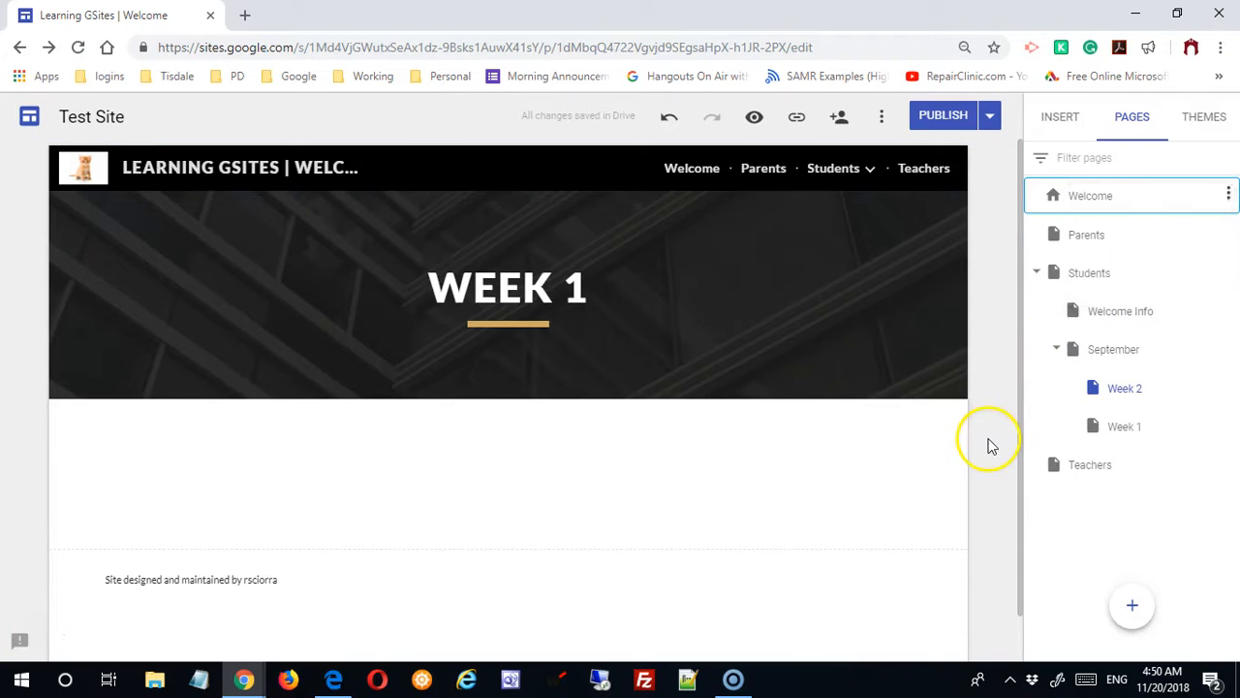
click(1228, 234)
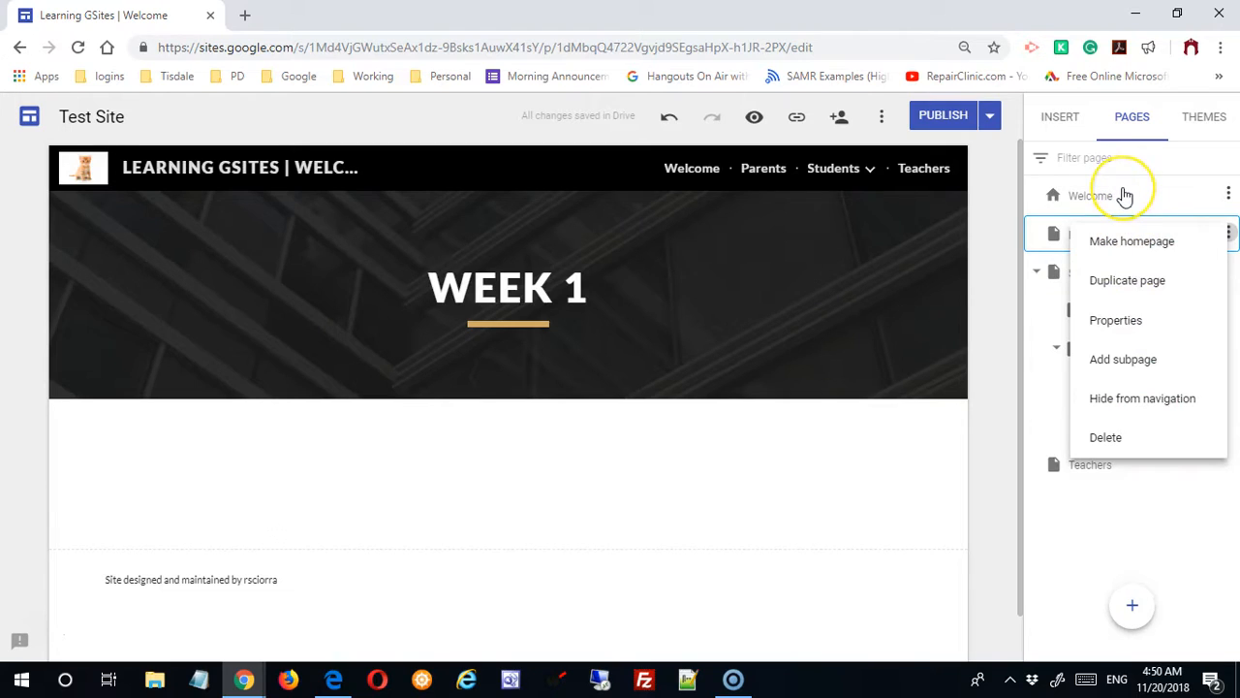
click(1127, 244)
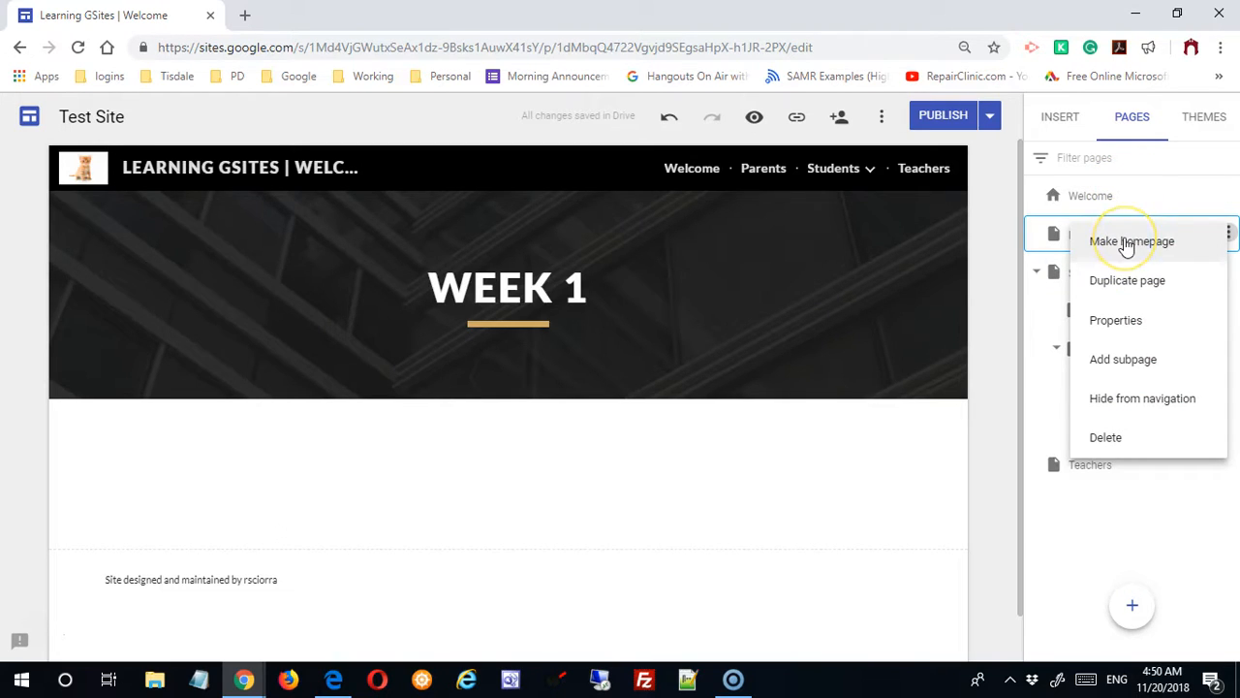
click(999, 362)
click(1227, 233)
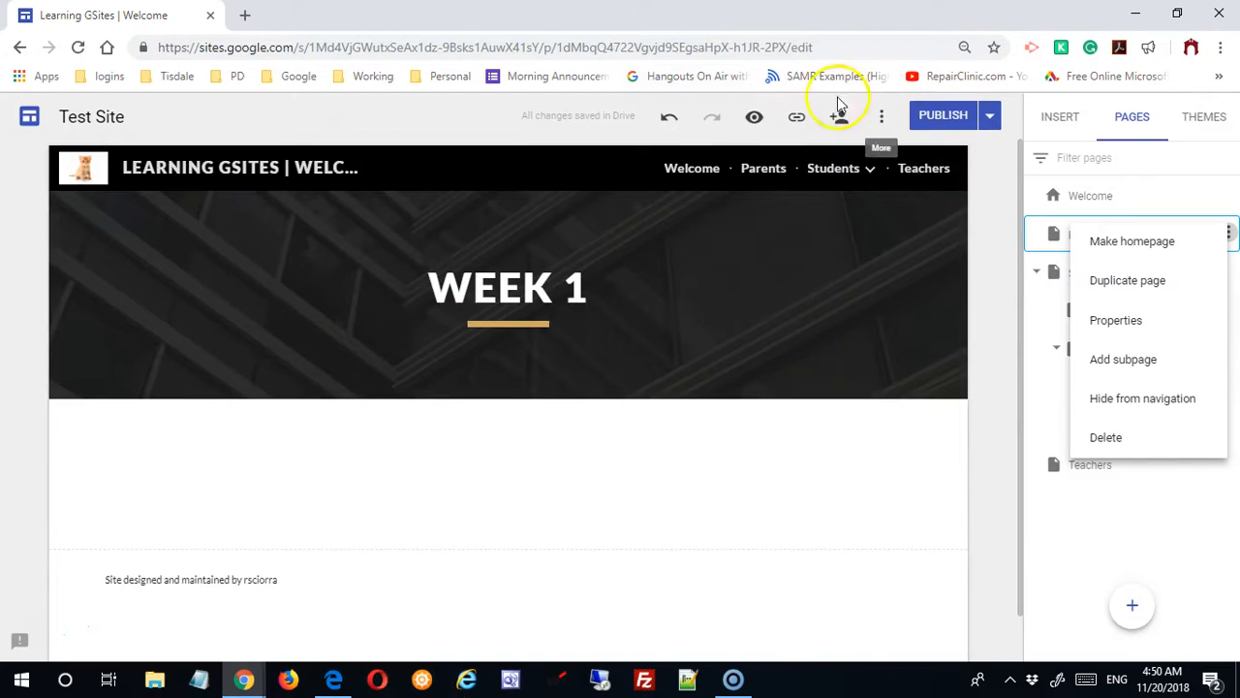
click(754, 124)
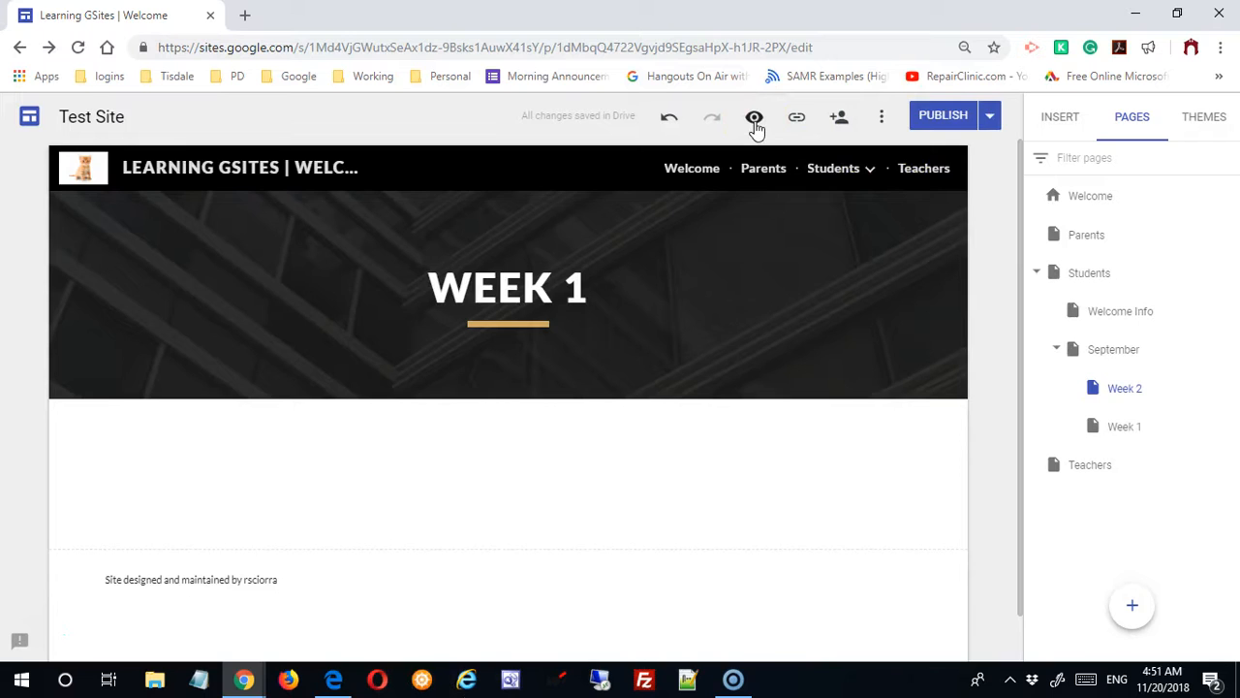
View the published site, inspect the custom path in its web address, and close it
click(989, 117)
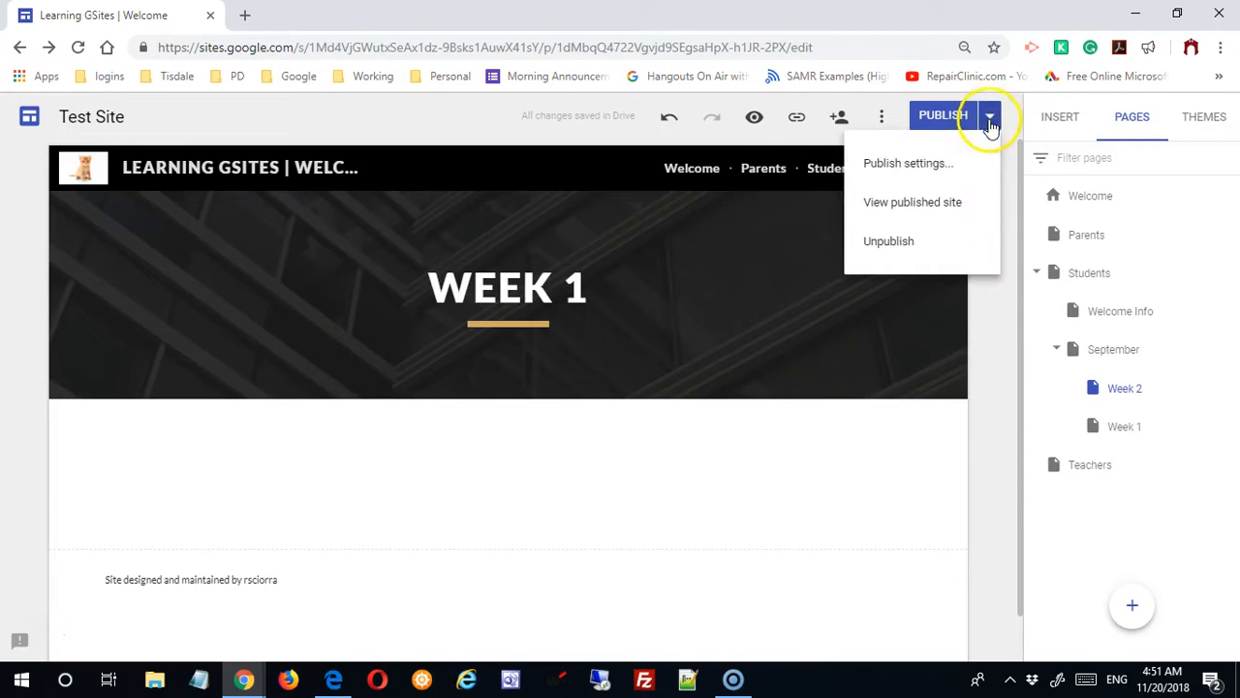
click(913, 201)
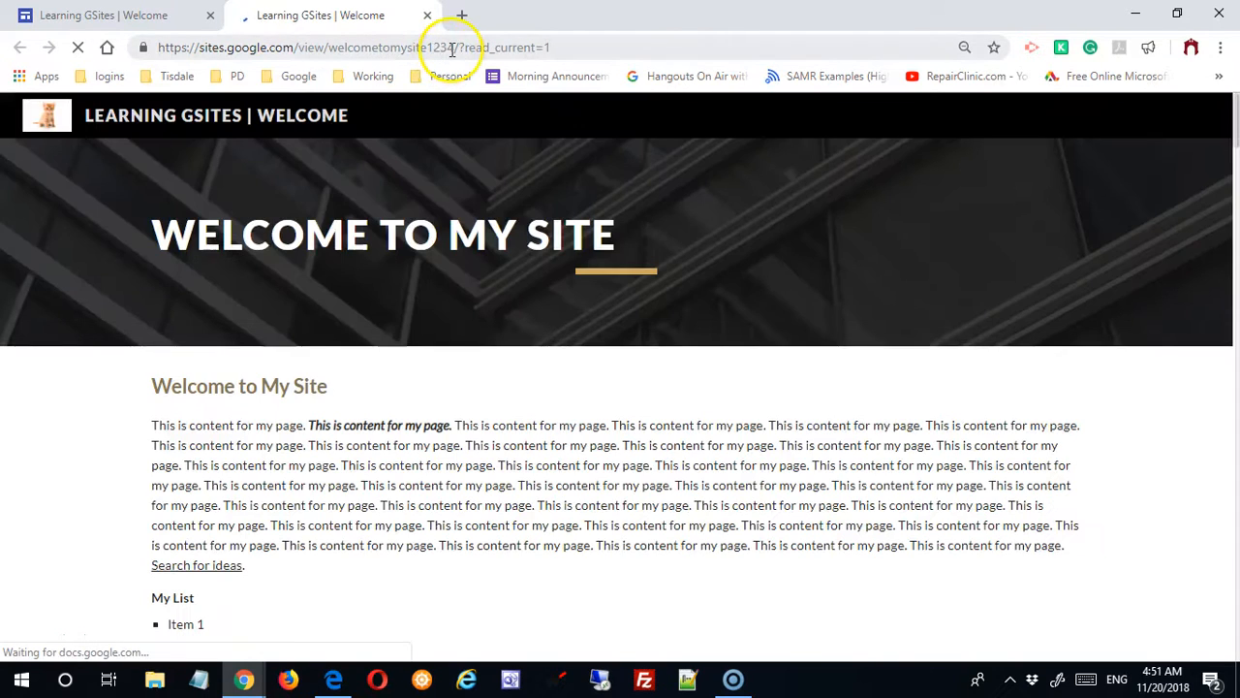
drag(456, 48, 329, 47)
click(476, 52)
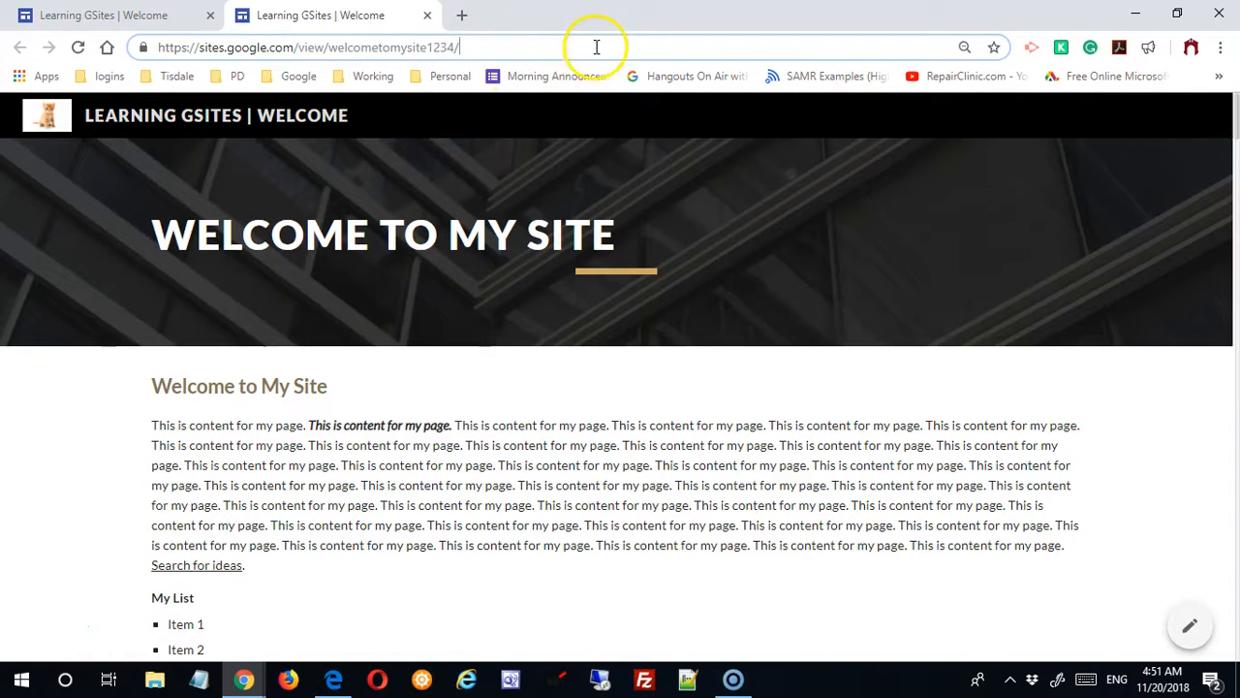
click(428, 16)
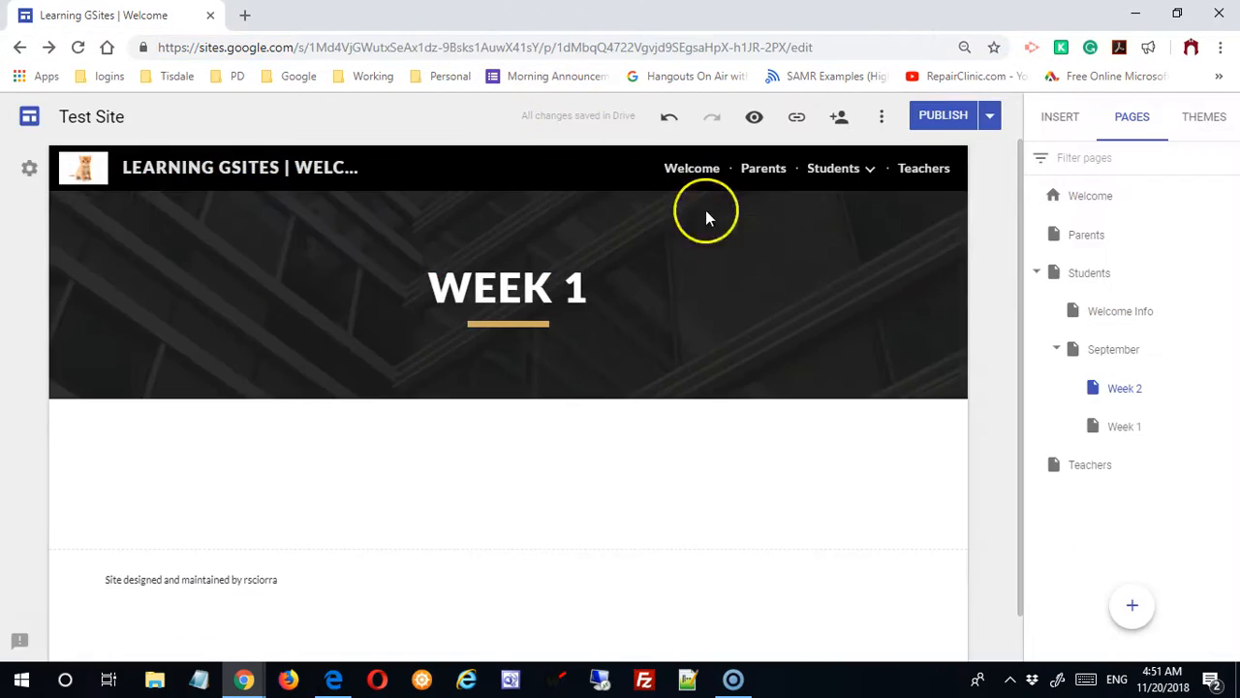
Examine the Parents page's properties, including the advanced custom path setting, and close them
click(1229, 235)
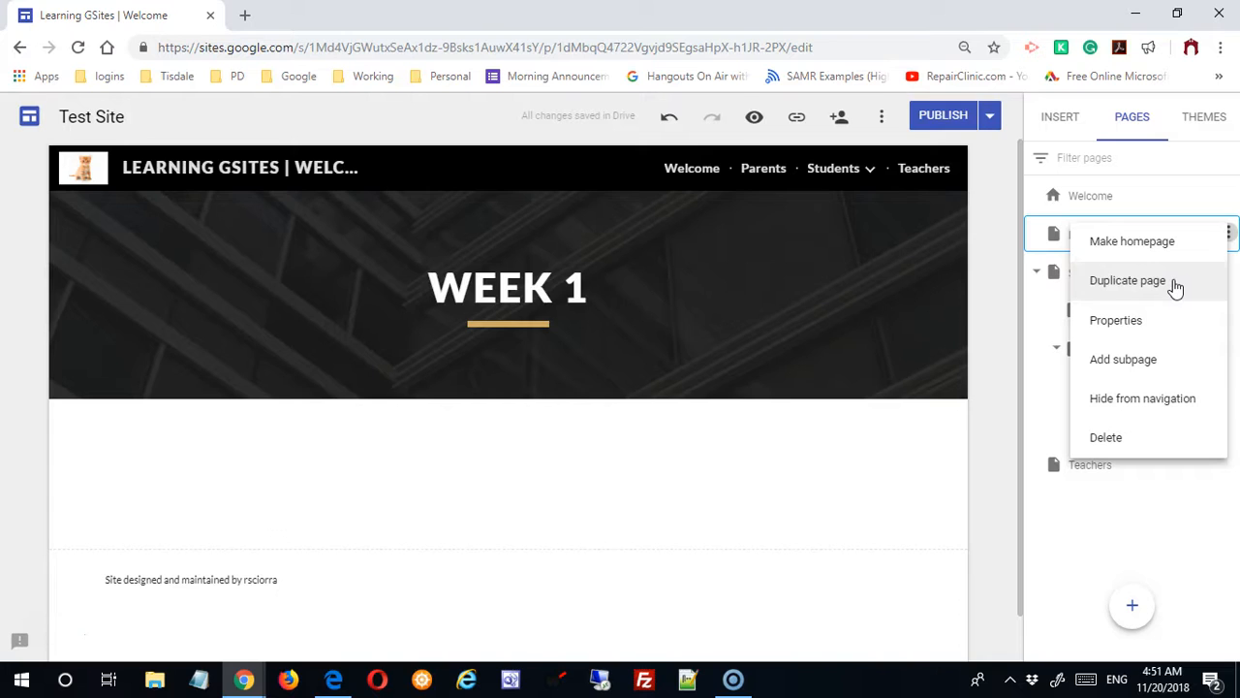
click(1168, 322)
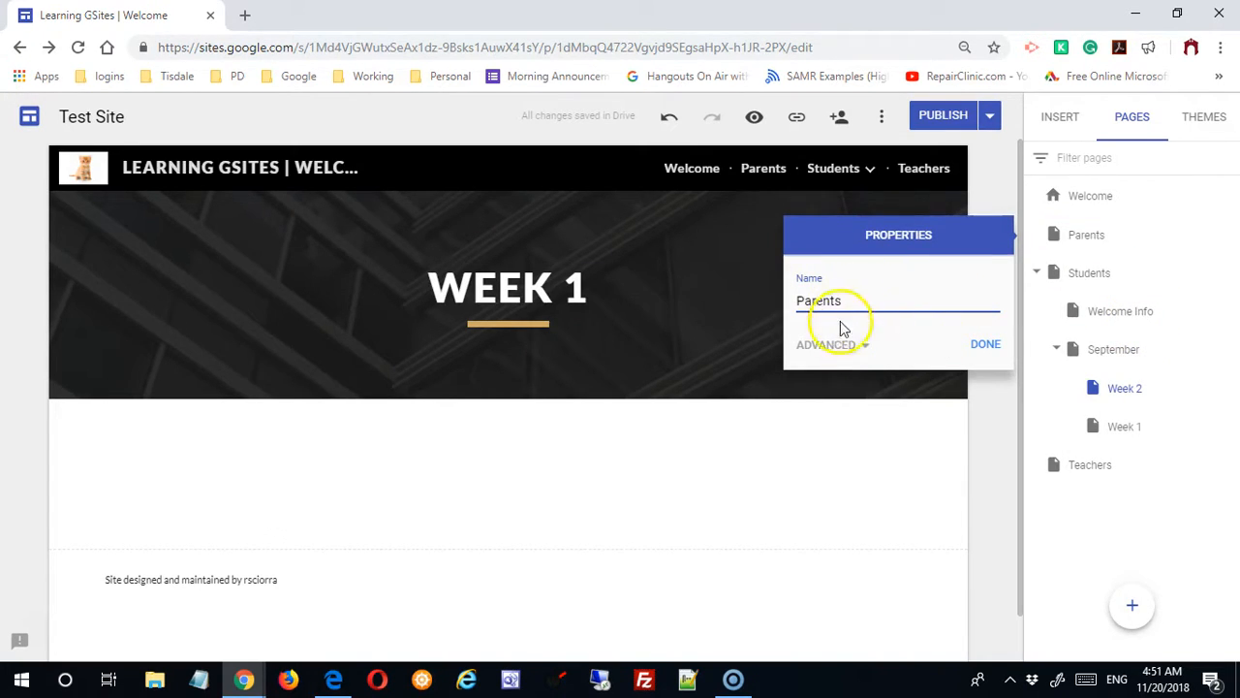
click(872, 347)
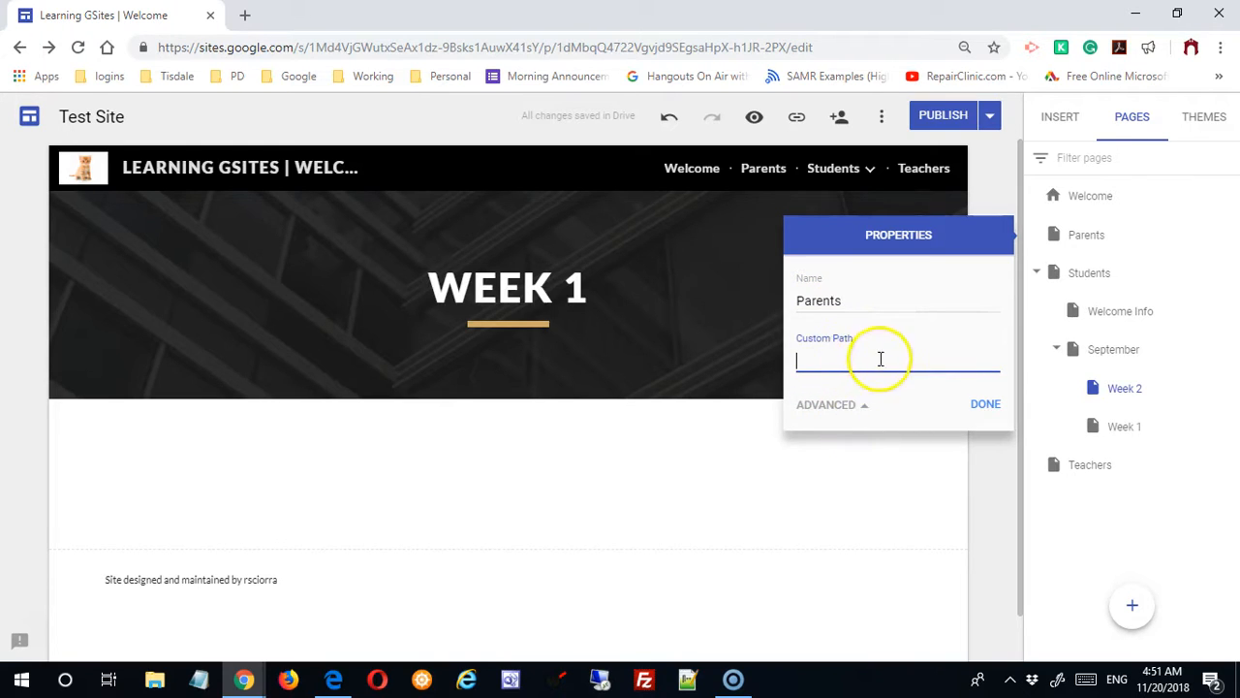
click(984, 403)
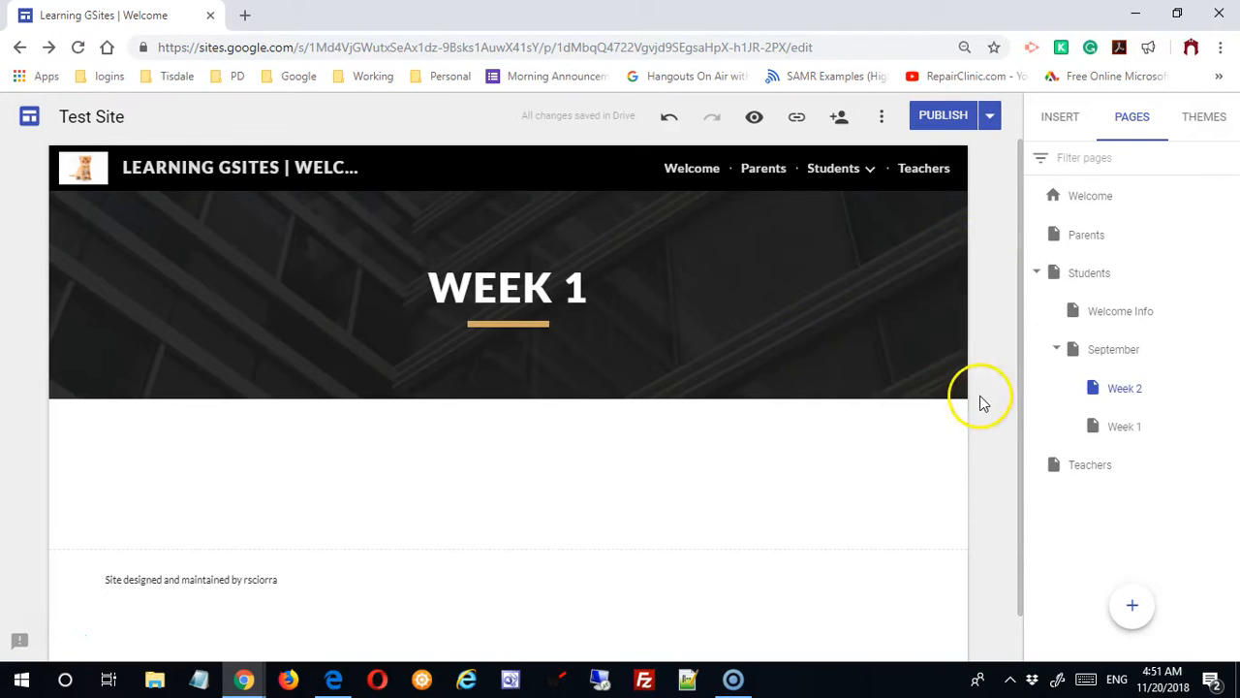
Examine the Parents page's subpage and hide-from-navigation options, and check the pages listed in the Students navigation
click(1229, 235)
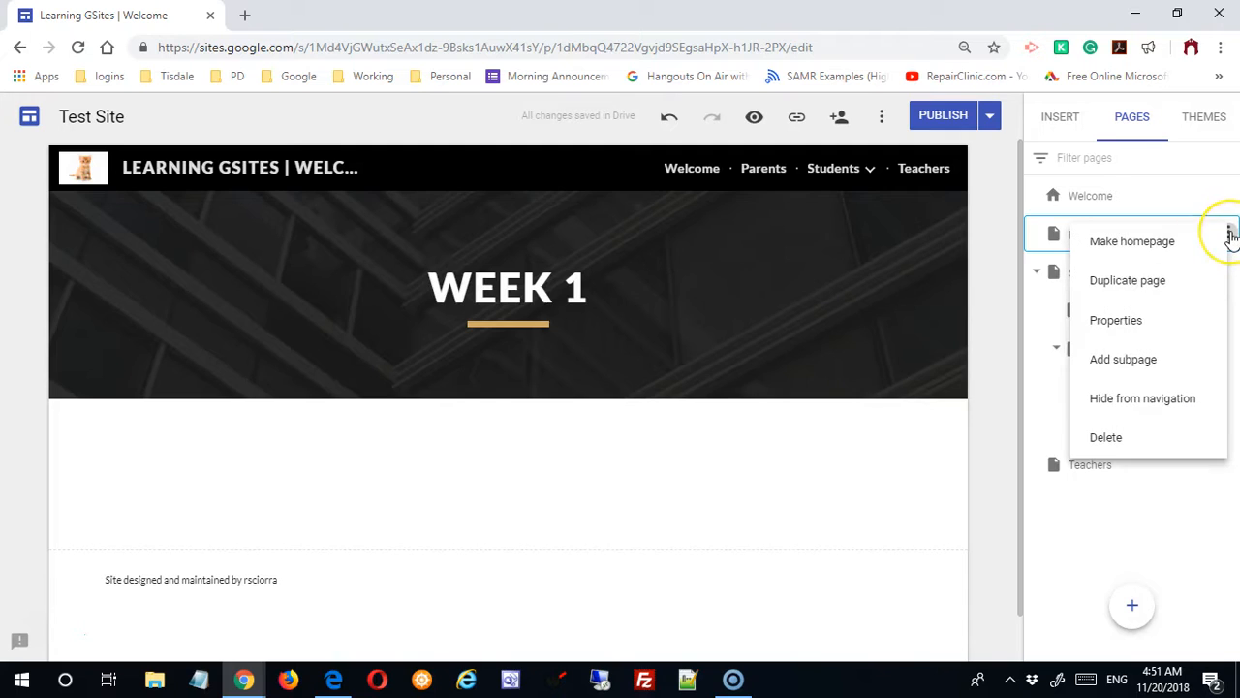
click(1134, 360)
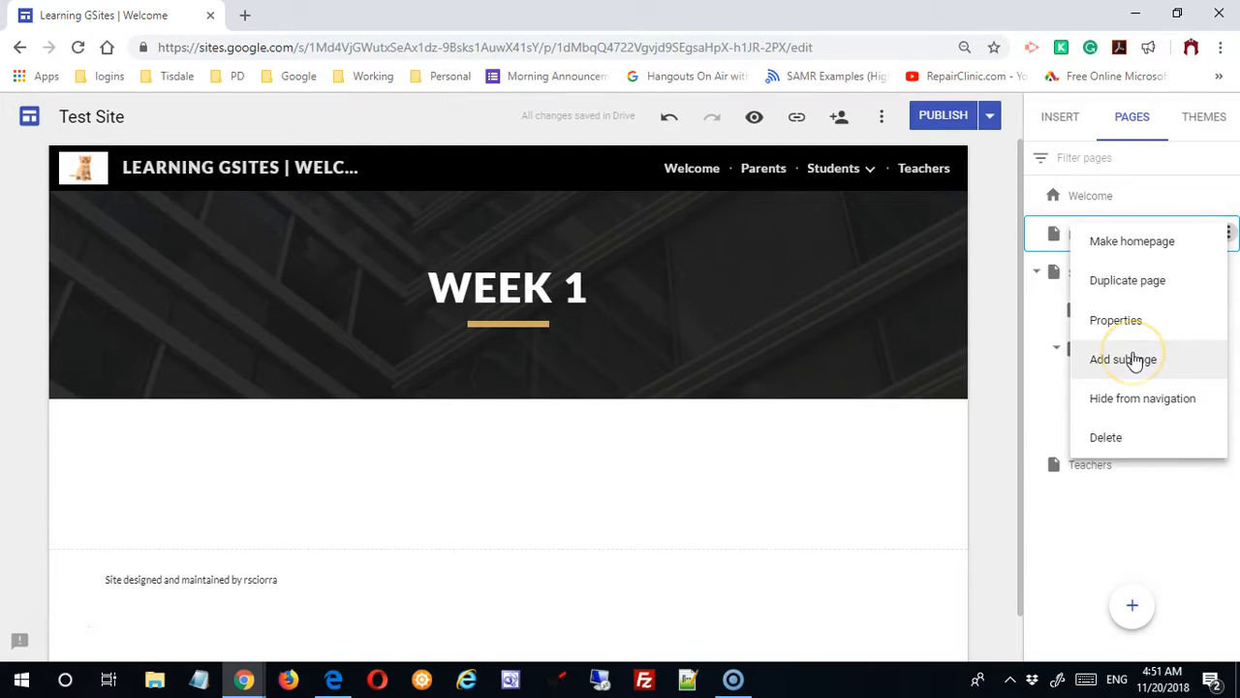
click(1127, 407)
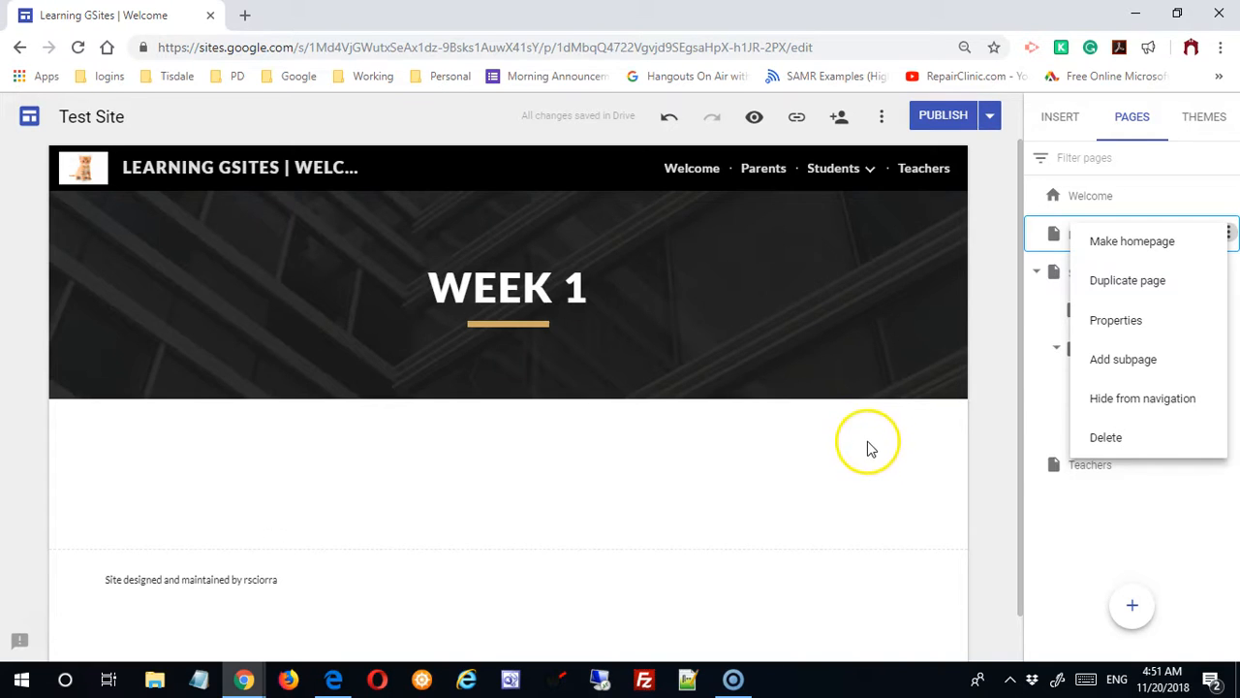
mouse_move(832, 168)
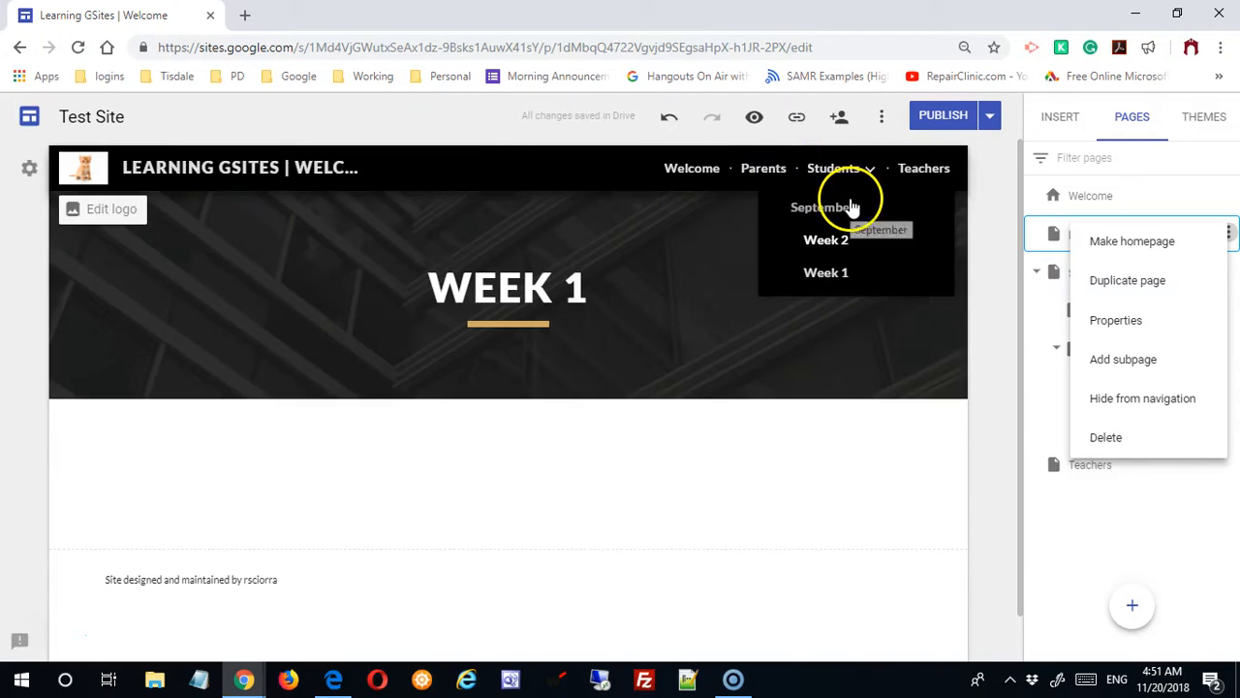
click(197, 450)
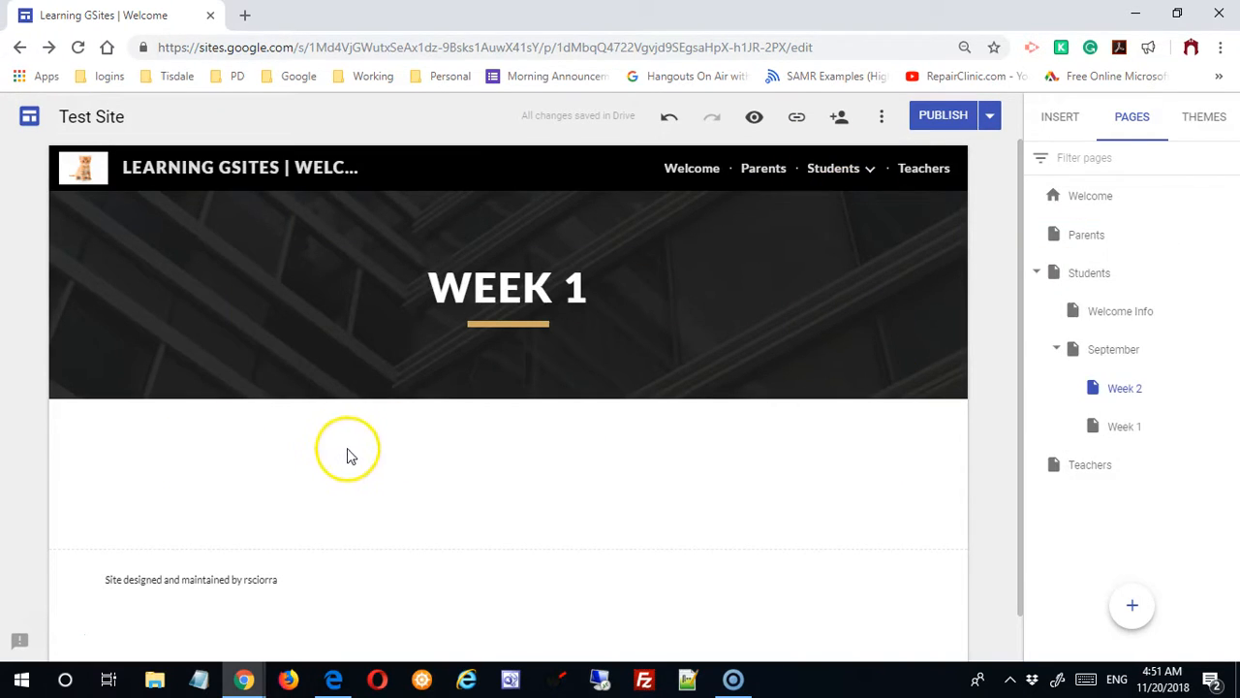
Open the Students page and add a text box with the line "What to Do" above "Go to Week 1"
click(846, 180)
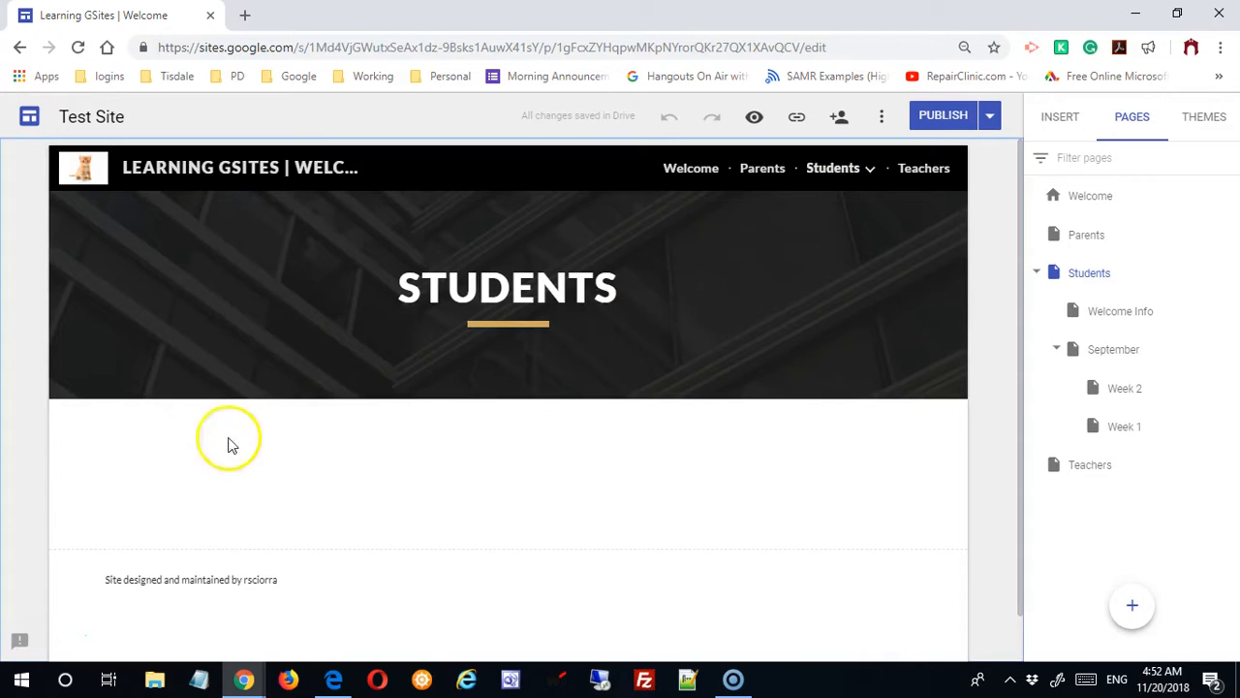
click(1070, 138)
click(1077, 176)
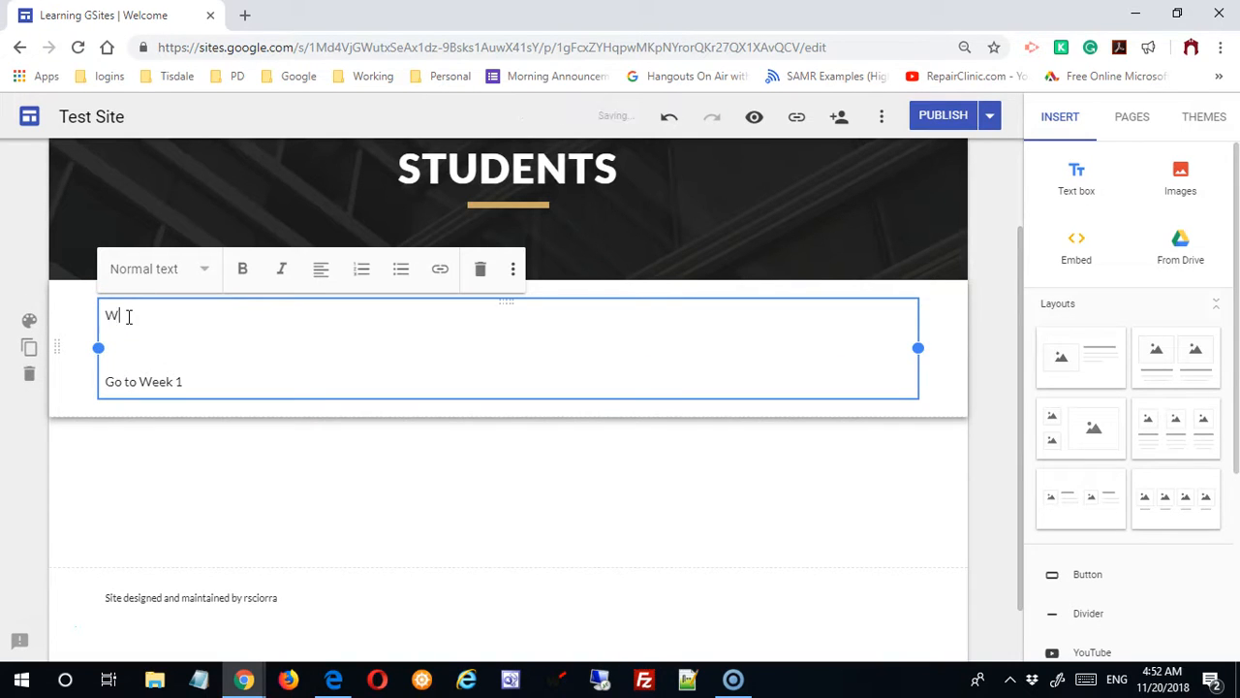
key(Return)
key(Return)
key(BackSpace)
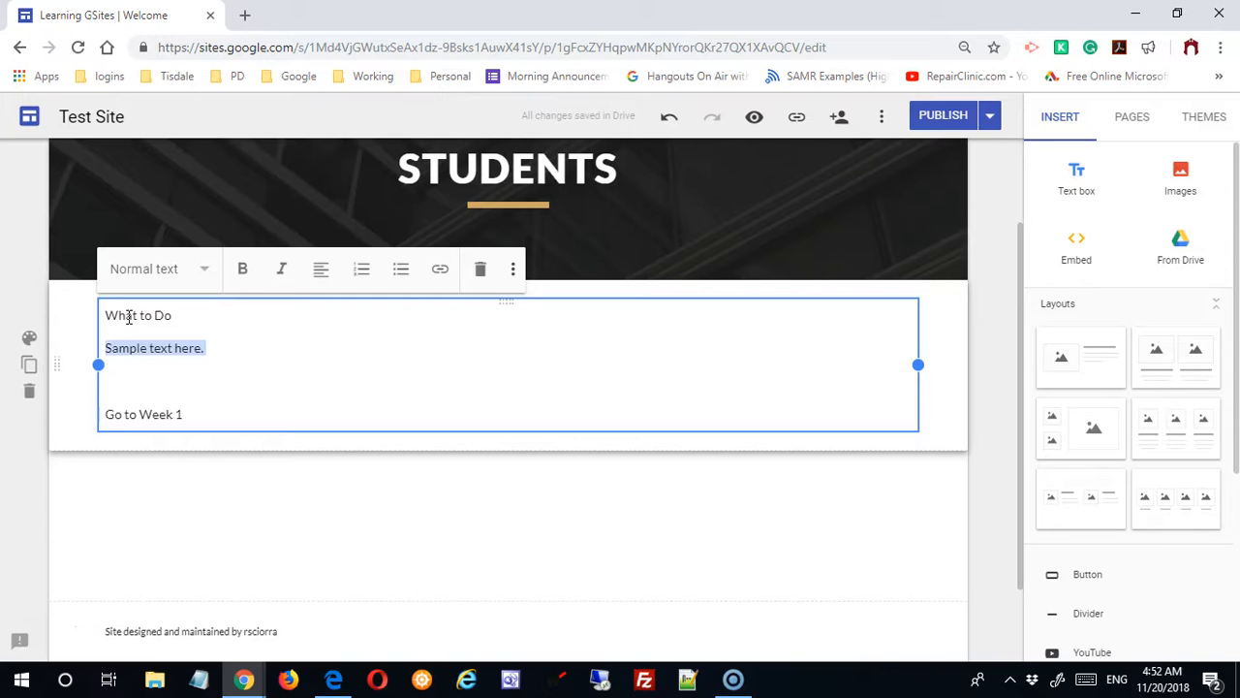
Fill the paragraph below "What to Do" with many repetitions of "Sample text here."
text(Sample text here.)
text(Sample text here.)
key(ctrl+v)
key(ctrl+v)
key(ctrl+v)
key(ctrl+v)
key(ctrl+v)
key(ctrl+v)
key(ctrl+v)
key(ctrl+v)
key(ctrl+v)
key(ctrl+v)
key(ctrl+v)
key(ctrl+v)
key(ctrl+v)
key(ctrl+v)
key(ctrl+v)
key(ctrl+v)
key(ctrl+v)
key(ctrl+v)
key(ctrl+v)
key(ctrl+v)
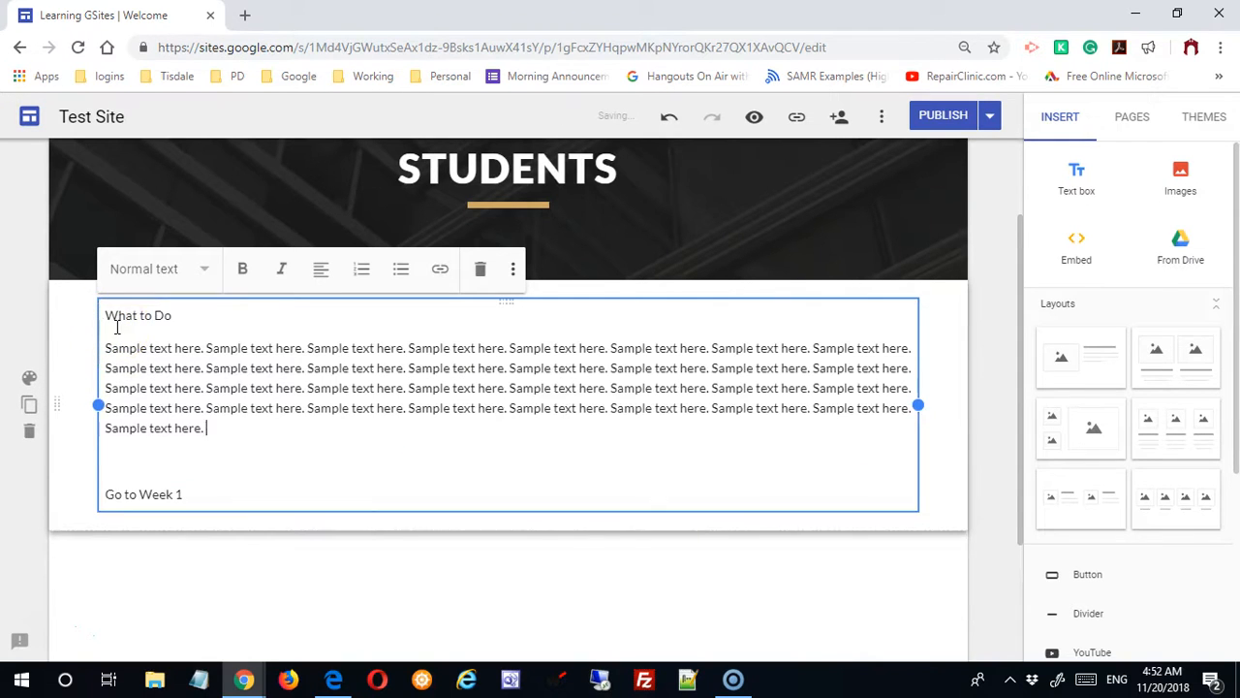
Apply the Heading style to "What to Do" and remove the blank line above "Go to Week 1"
drag(171, 315, 75, 318)
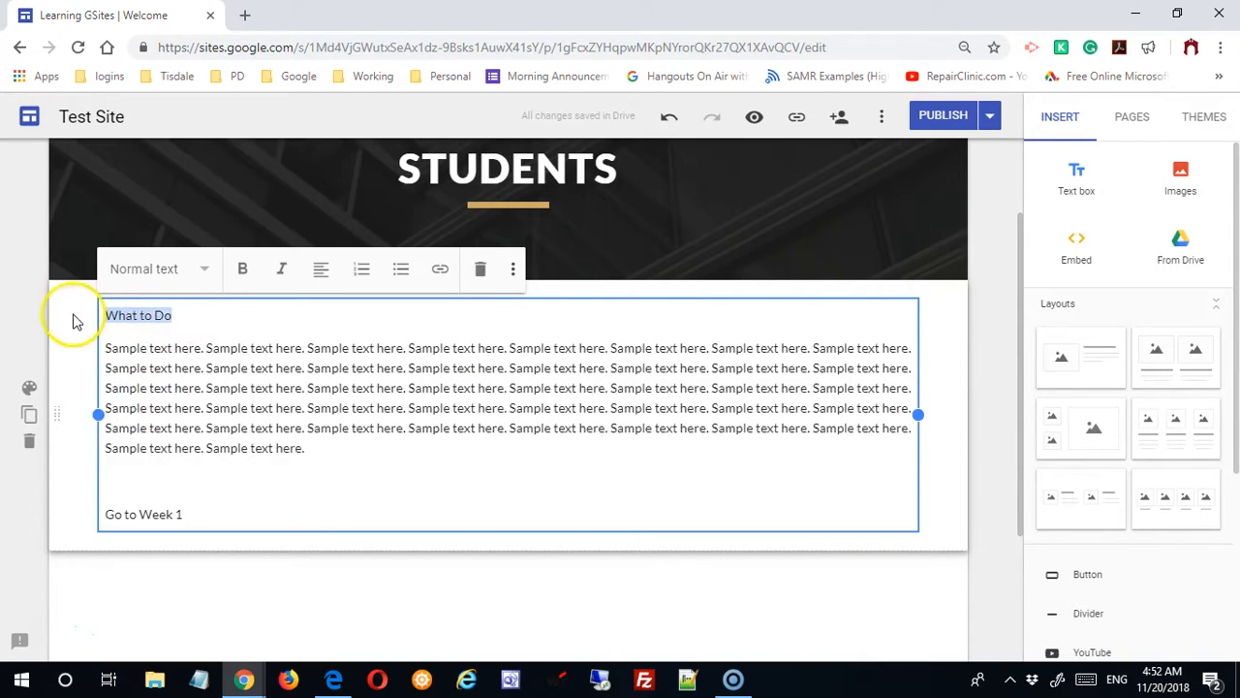
click(204, 272)
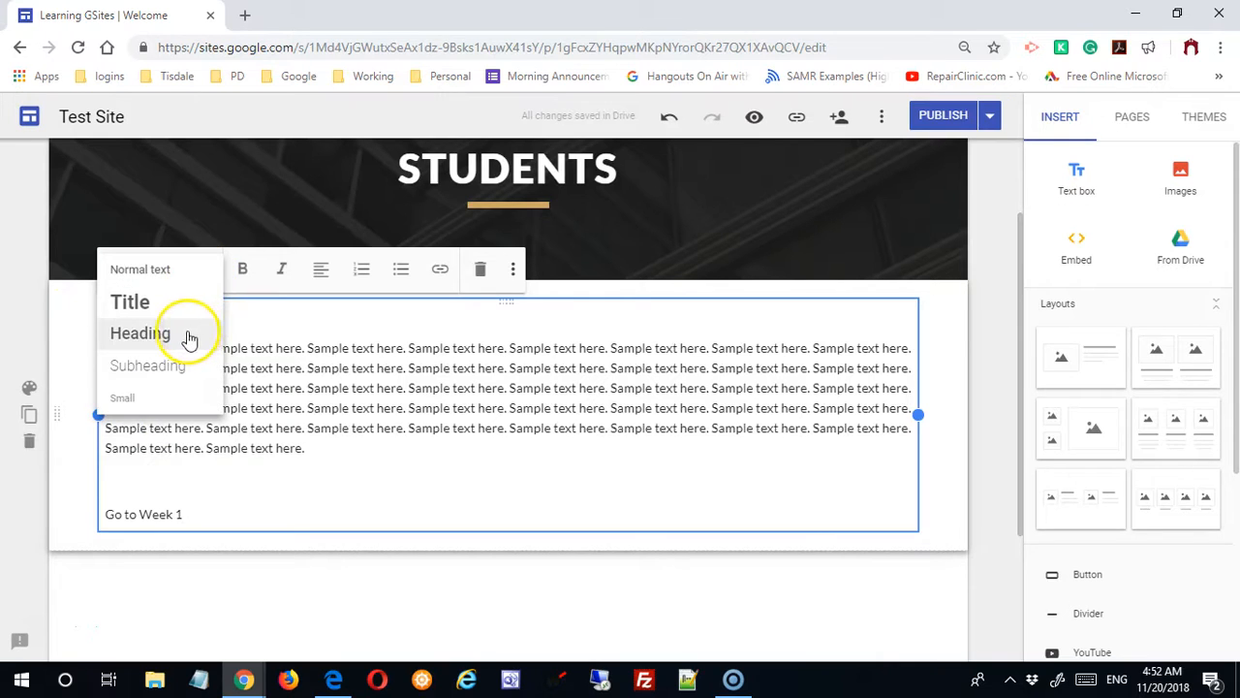
click(199, 337)
click(174, 486)
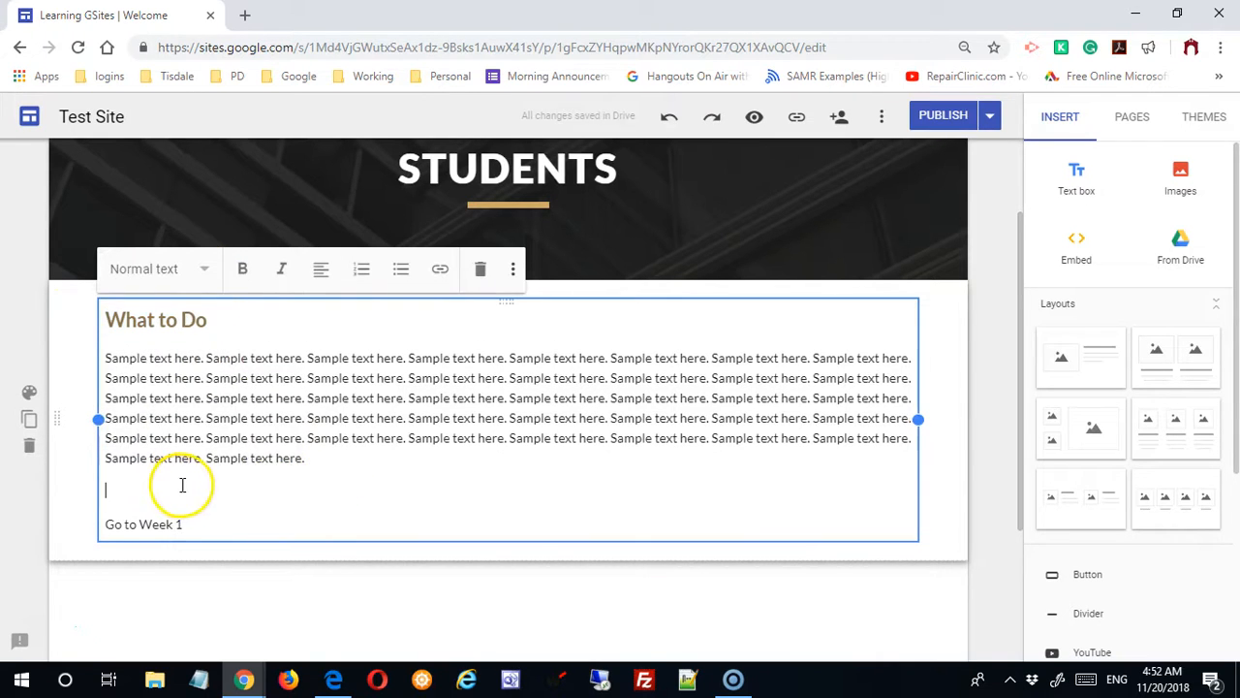
key(Delete)
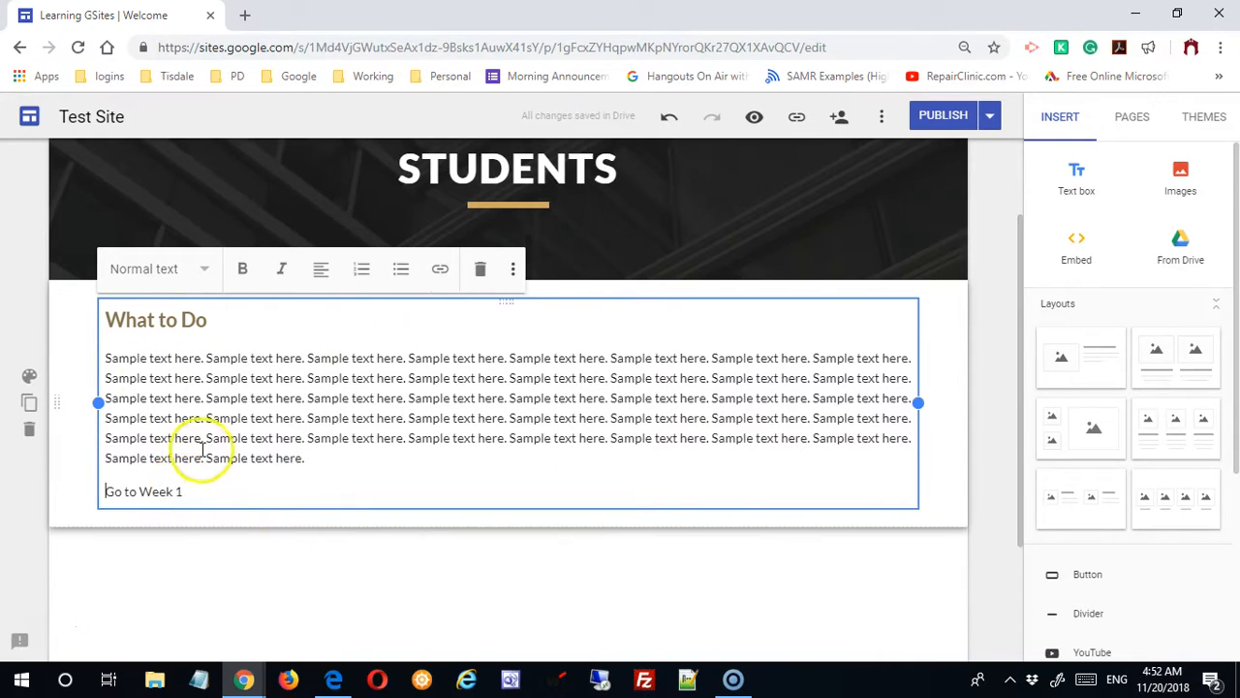
Link the text "Go to Week 1" to the site's Week 1 page
drag(199, 500, 98, 496)
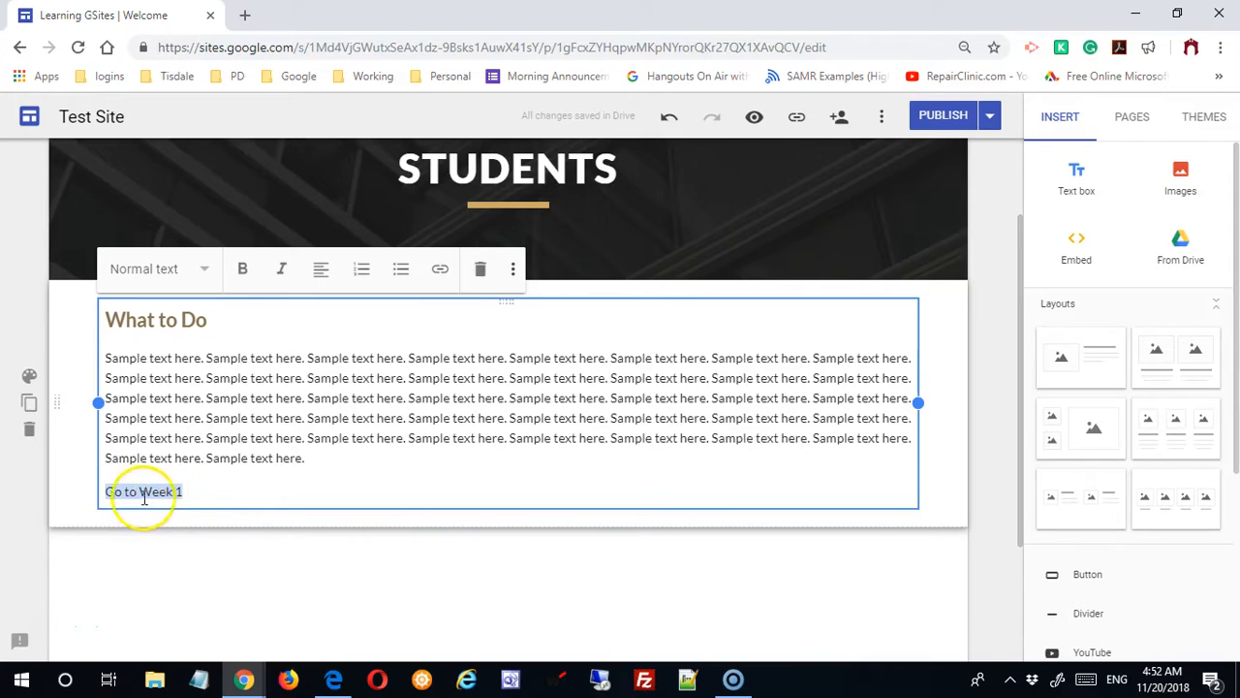
click(441, 273)
scroll(455, 489, down, 2)
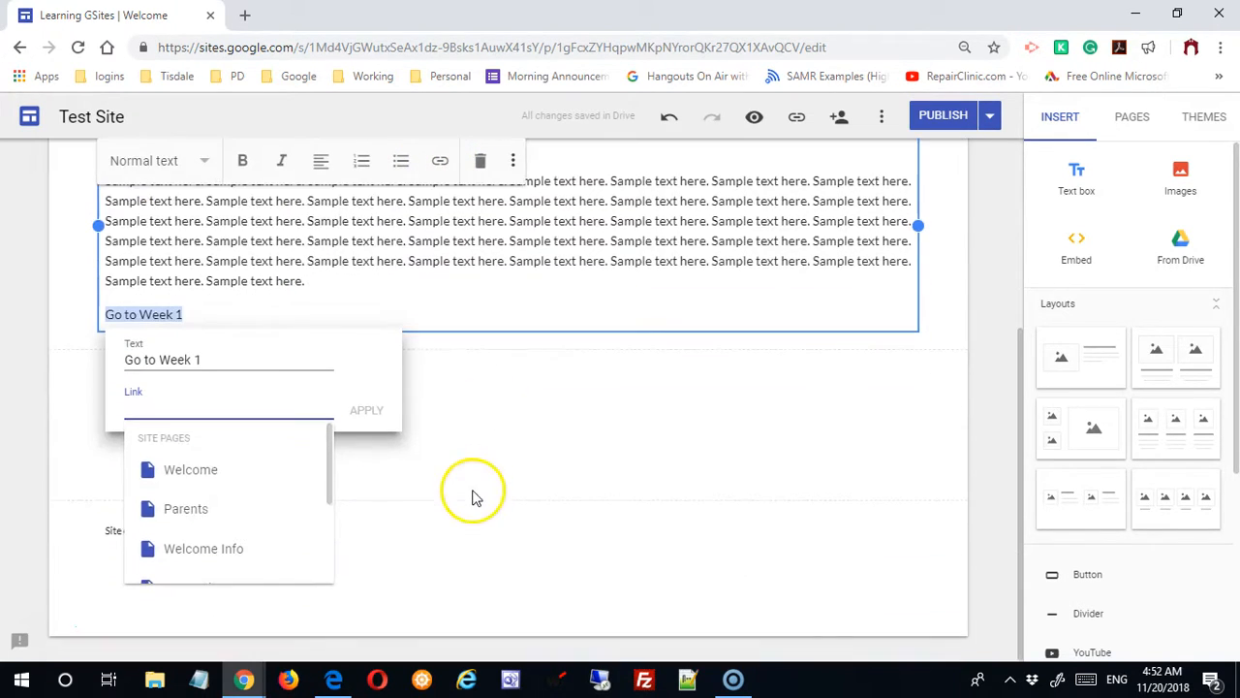
drag(332, 482, 323, 553)
click(187, 528)
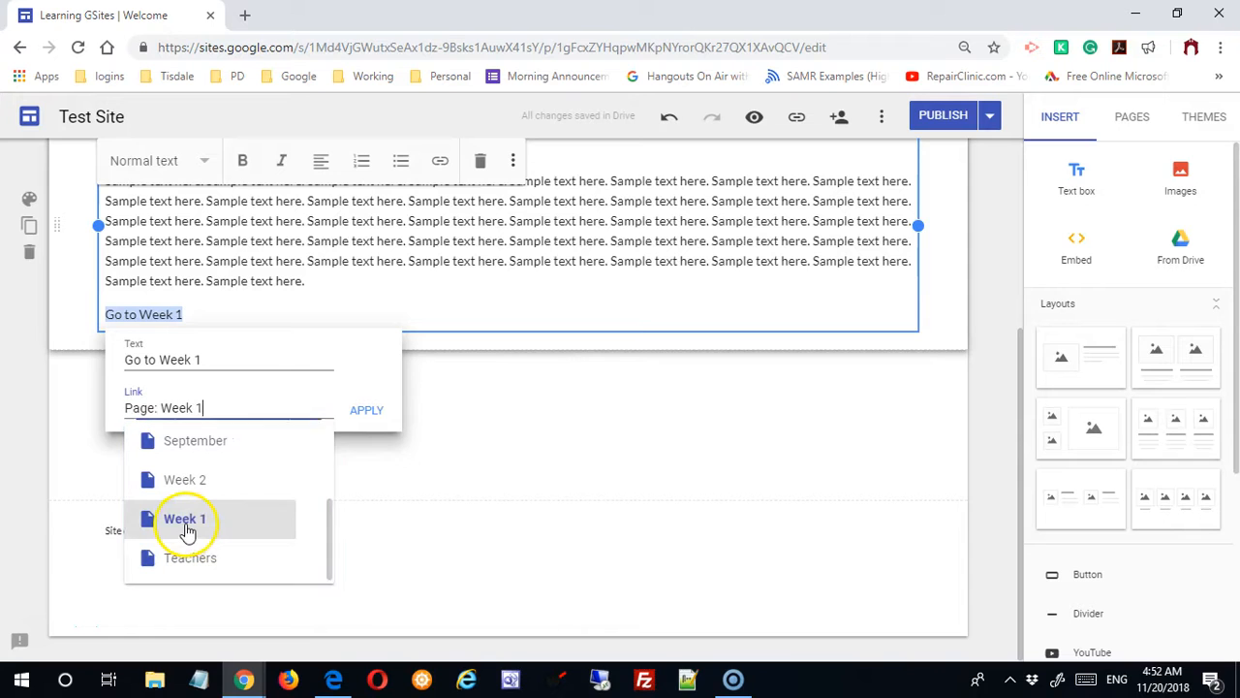
click(362, 415)
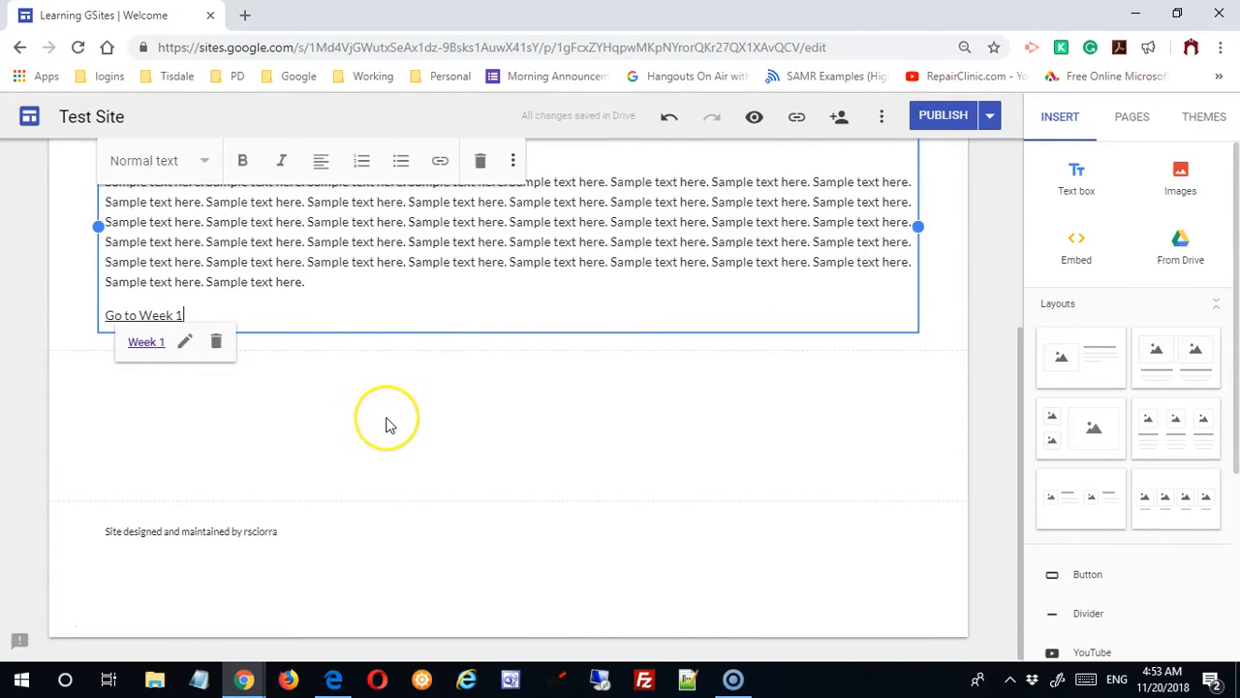
click(385, 424)
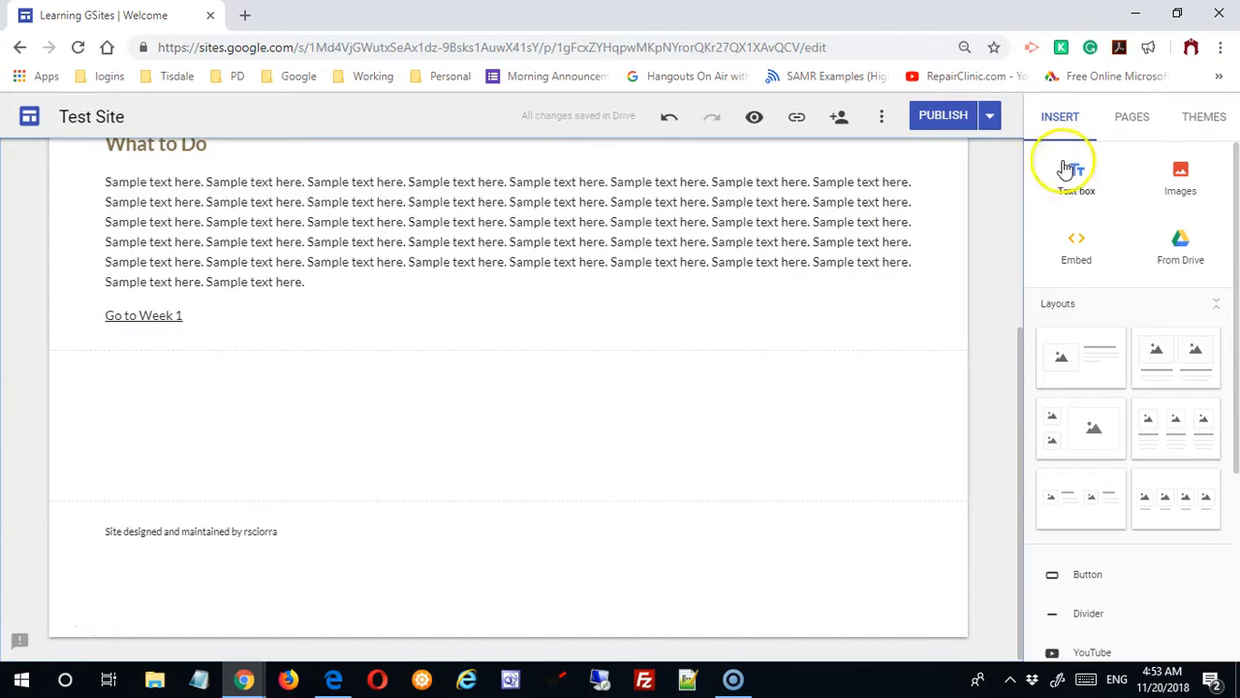
Move the Week 1 page above Week 2 under September and hide Week 1 from navigation
click(1132, 121)
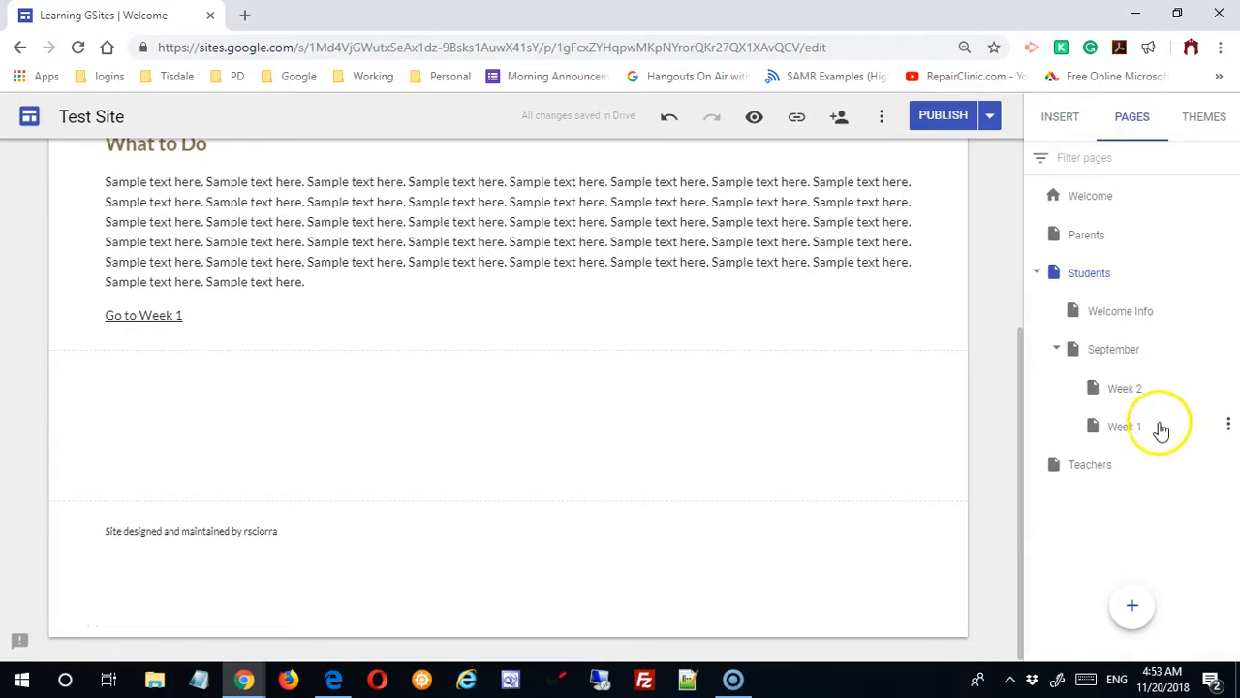
drag(1126, 412, 1138, 389)
click(1228, 387)
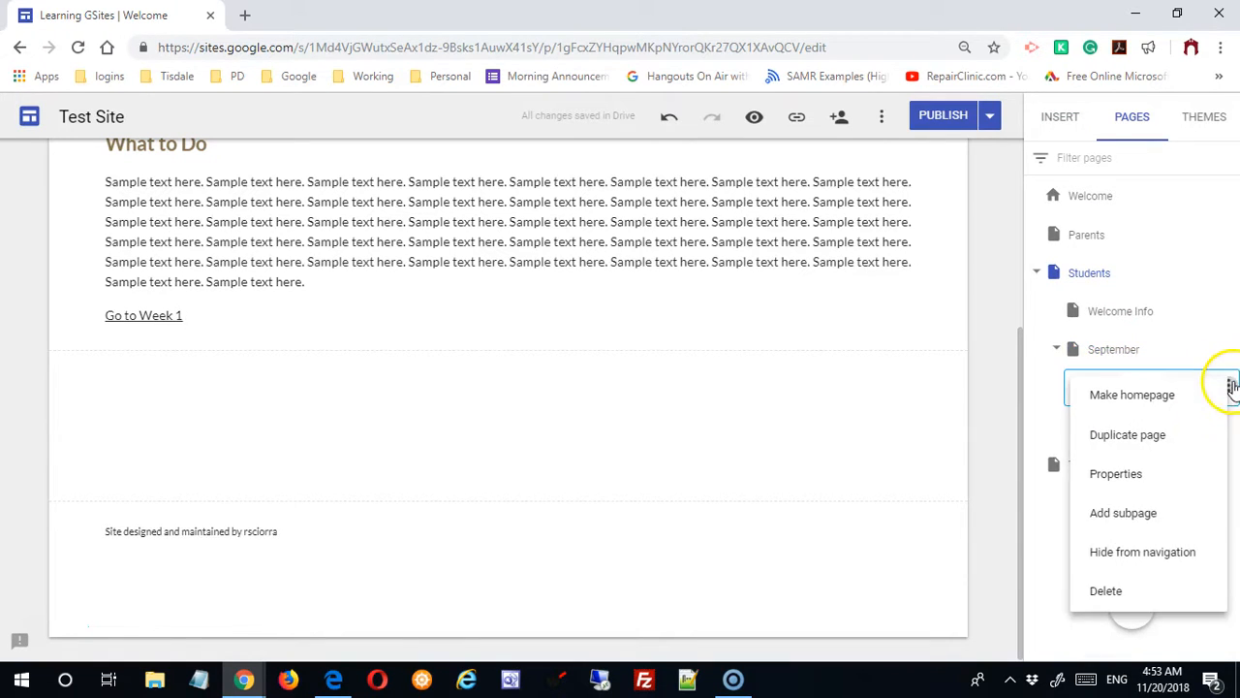
click(1173, 550)
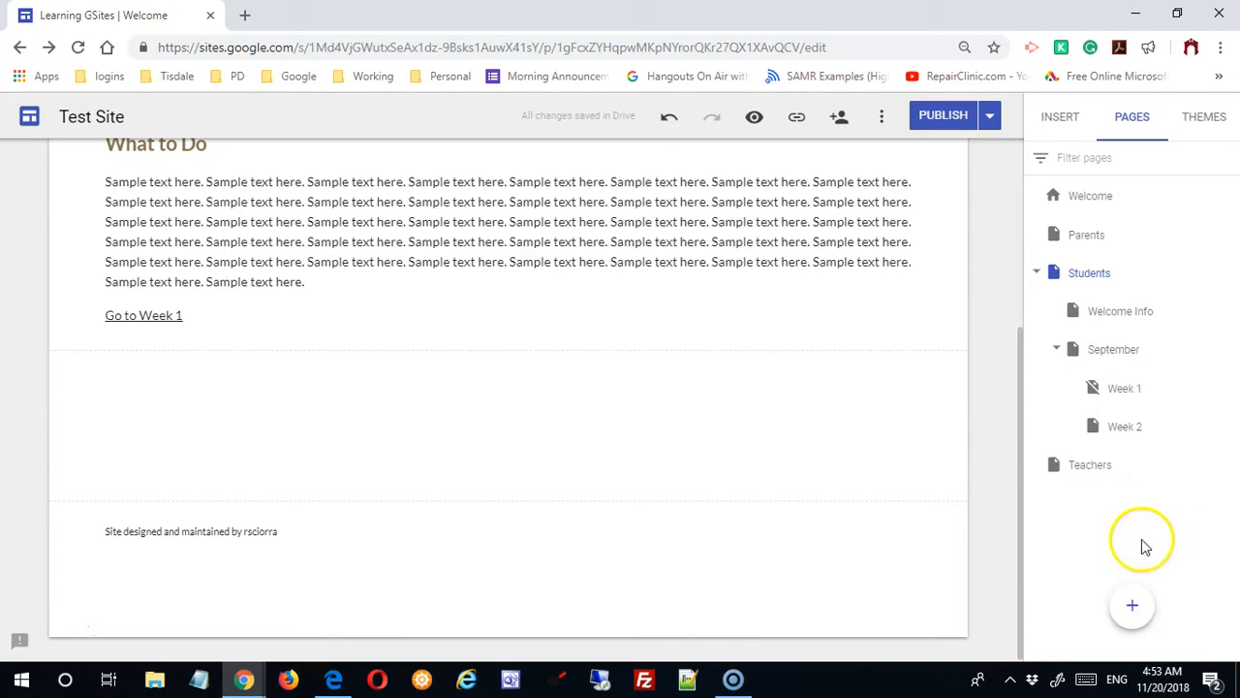
Hide the Week 2 page from navigation and check the pages listed in the Students navigation
scroll(825, 373, up, 3)
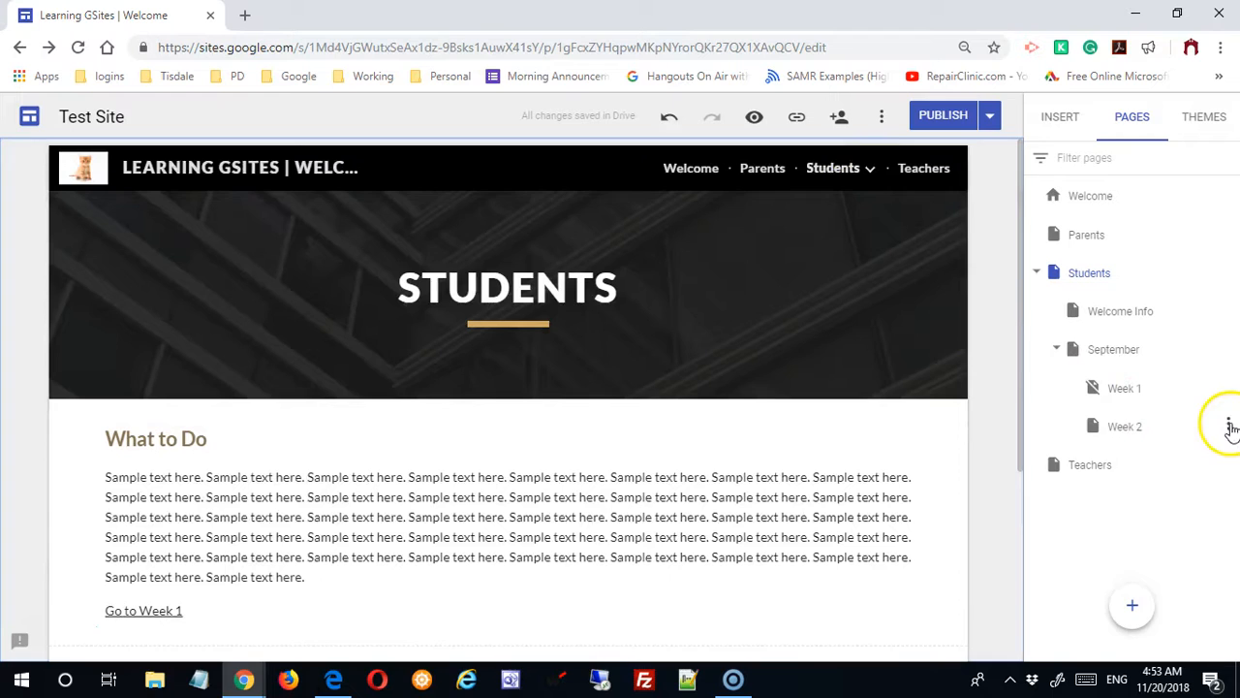
click(1229, 425)
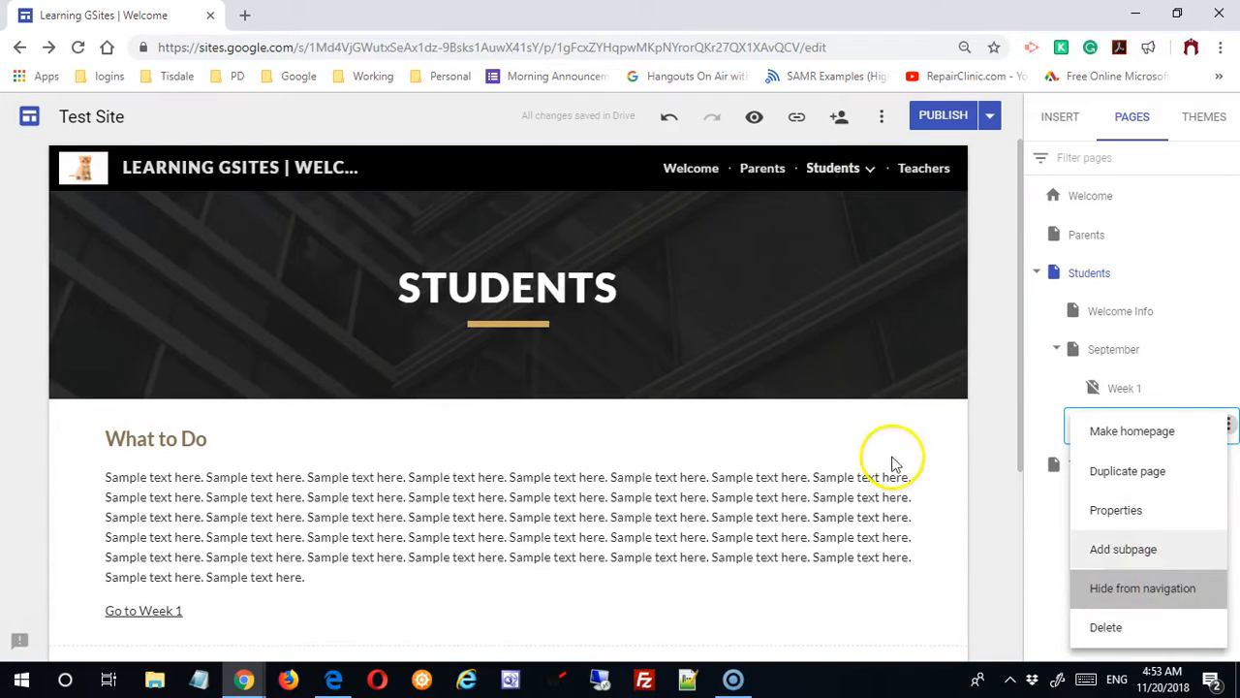
click(875, 183)
click(875, 183)
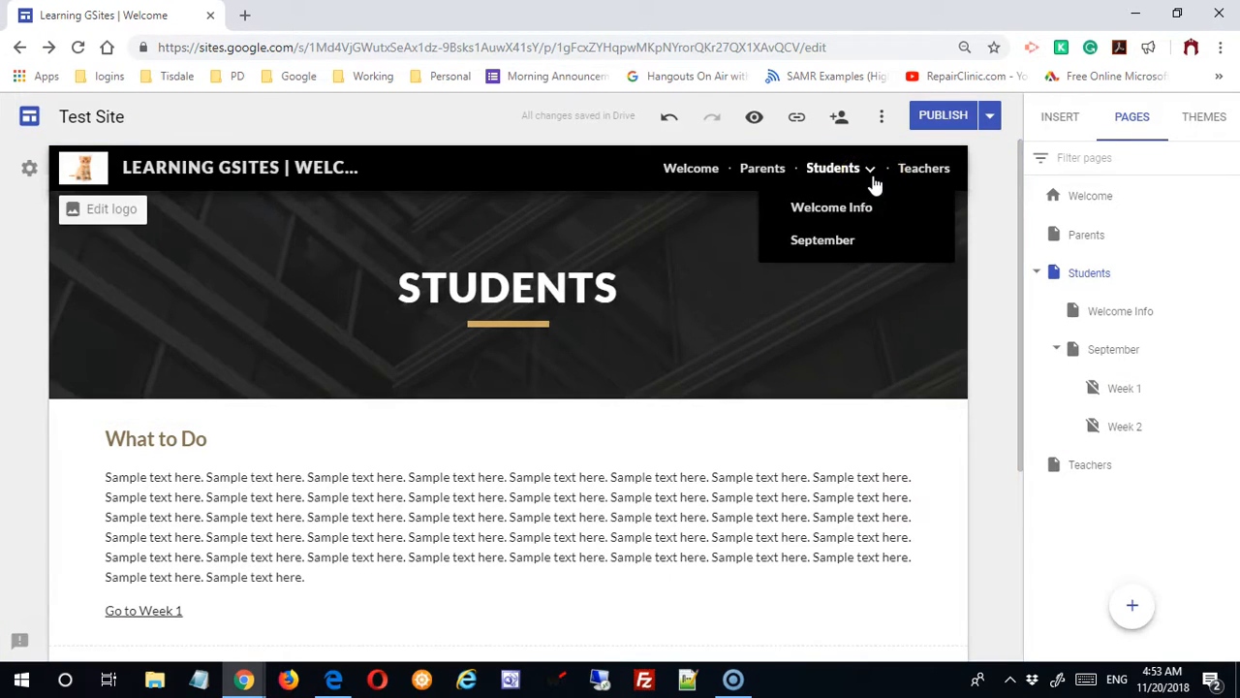
Browse the September, Students and Welcome Info pages through the site navigation, returning to September
click(841, 244)
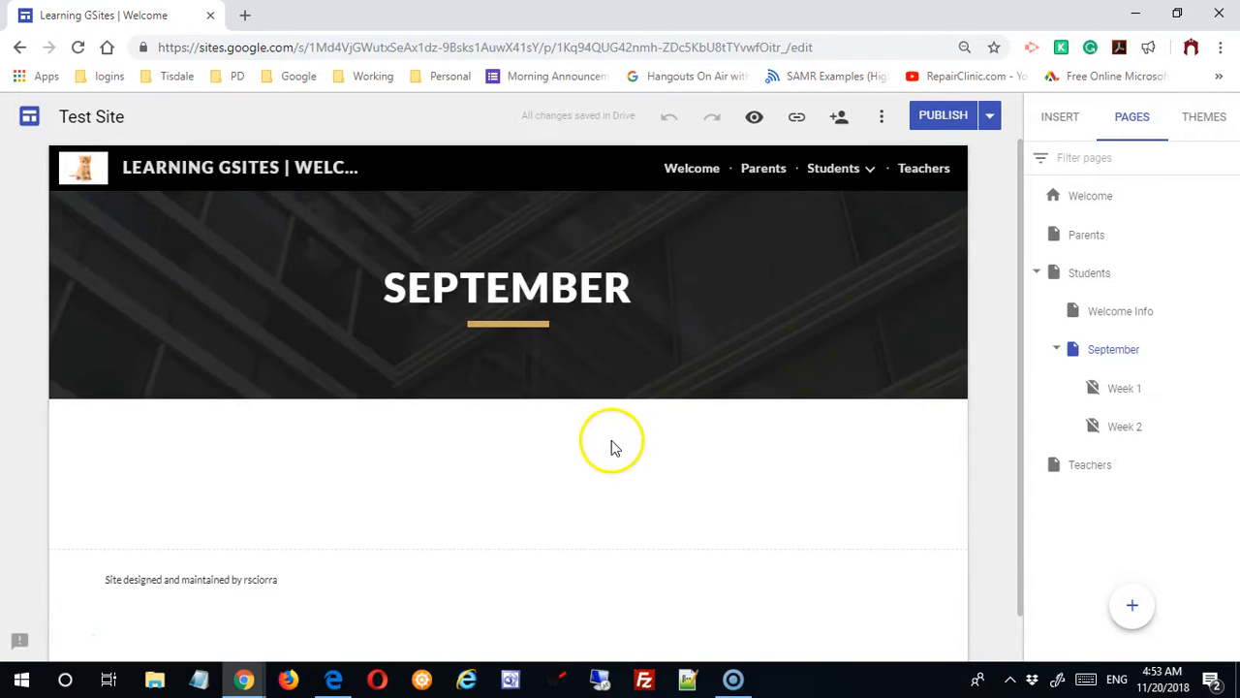
click(841, 174)
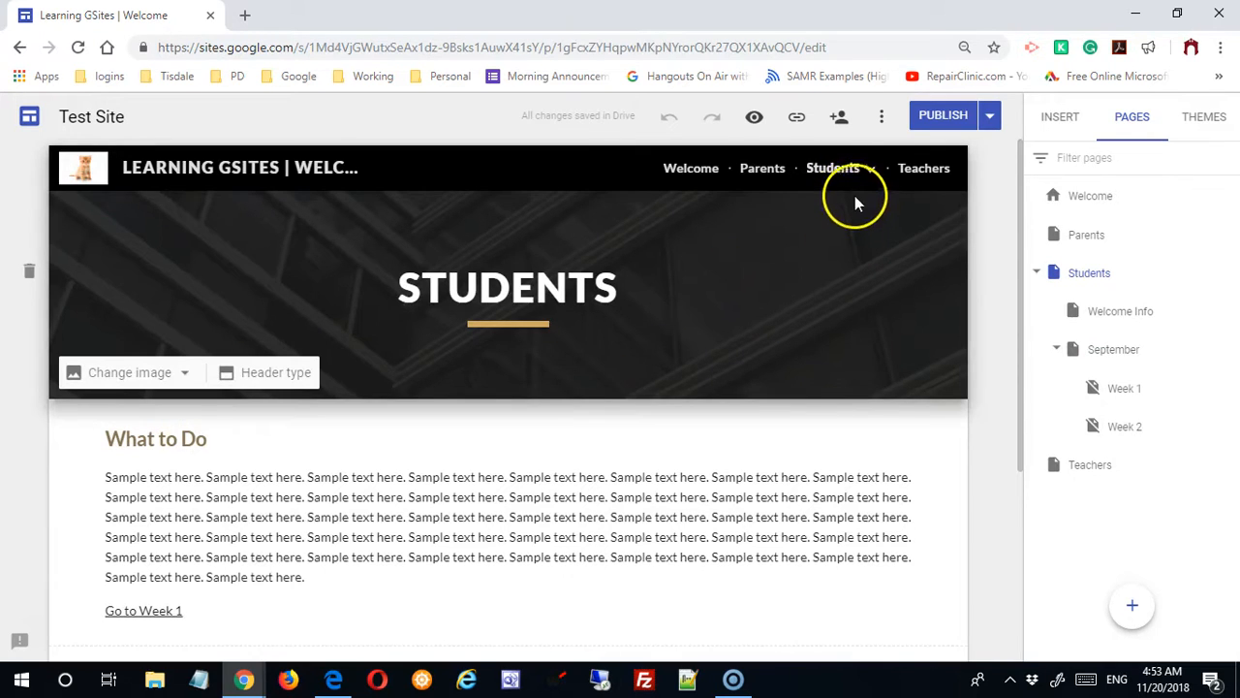
click(853, 211)
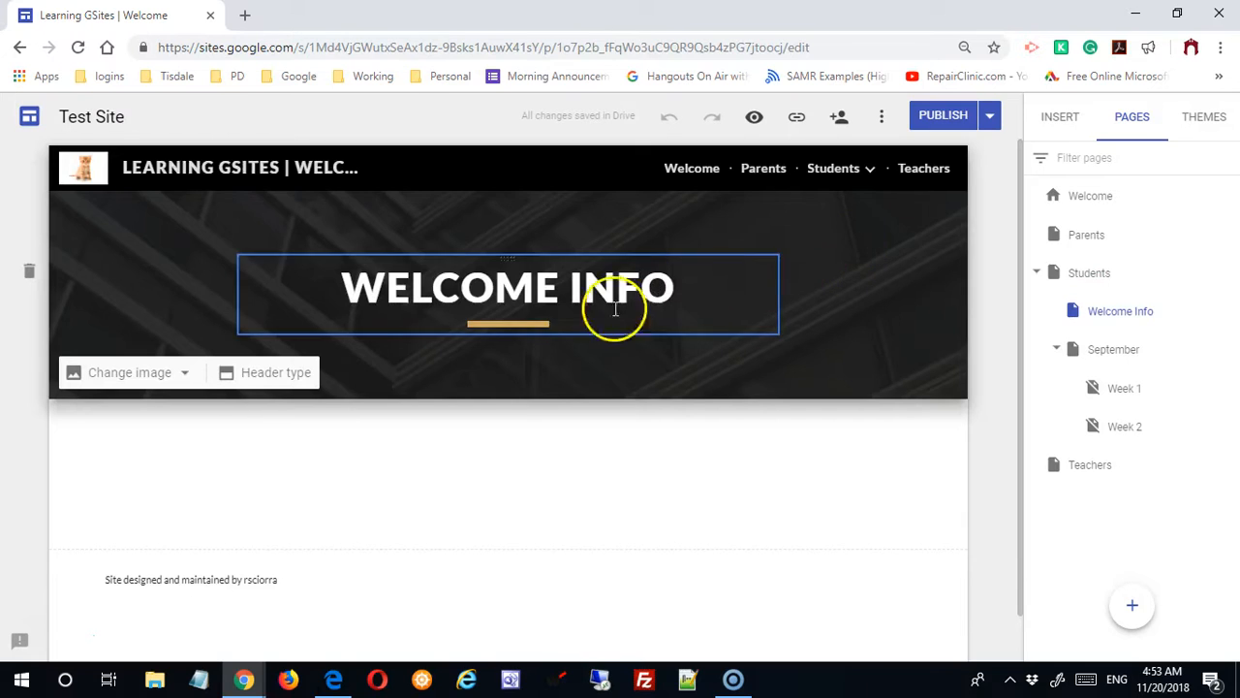
mouse_move(860, 172)
click(813, 244)
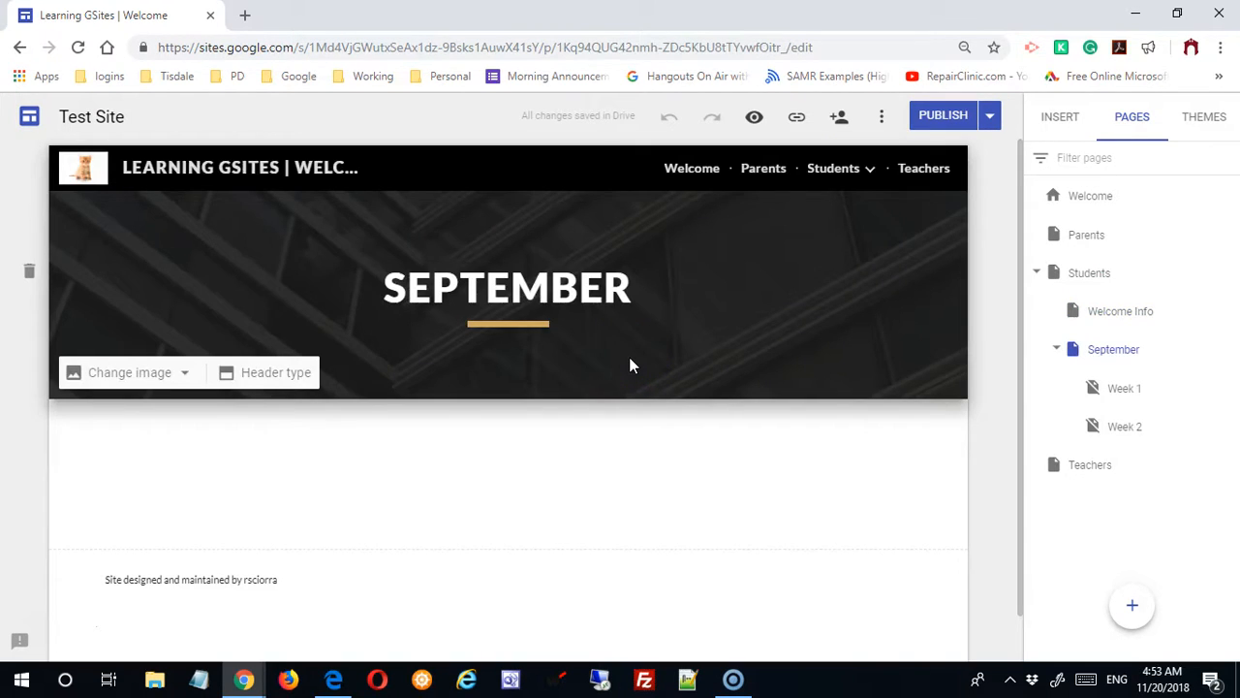
Copy all the text from the Students page's text box, including the "Go to Week 1" link, and clear it there
click(831, 169)
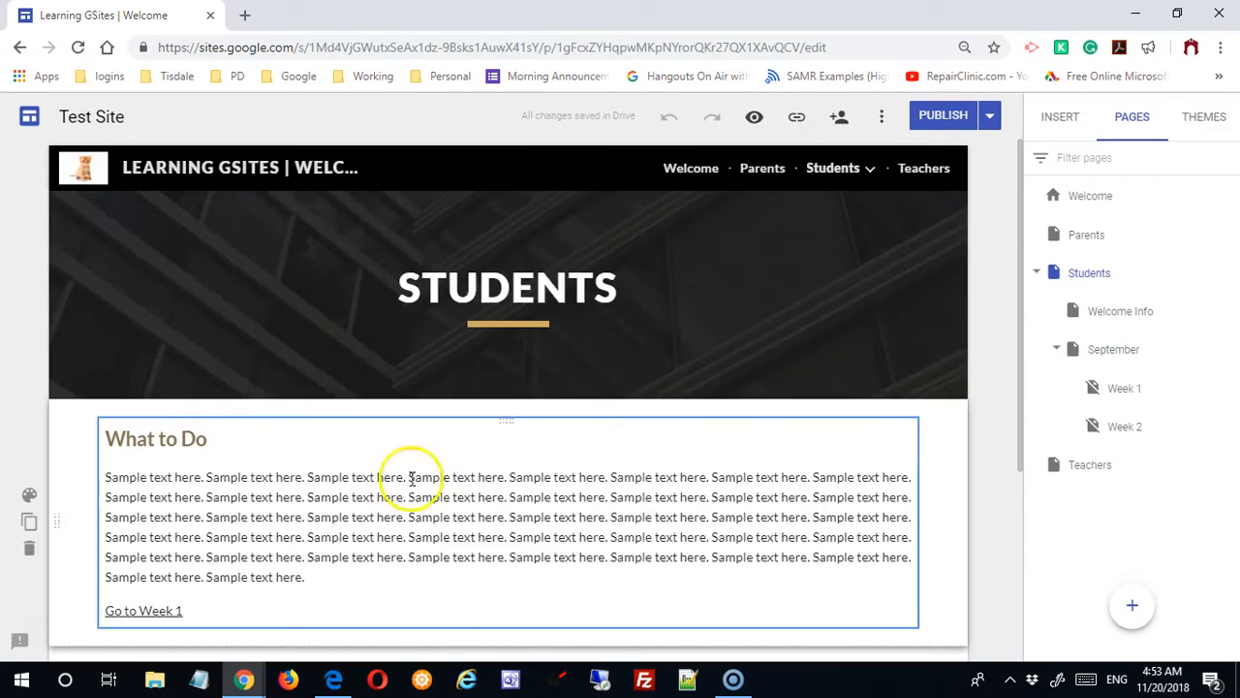
drag(106, 438, 299, 611)
key(ctrl+c)
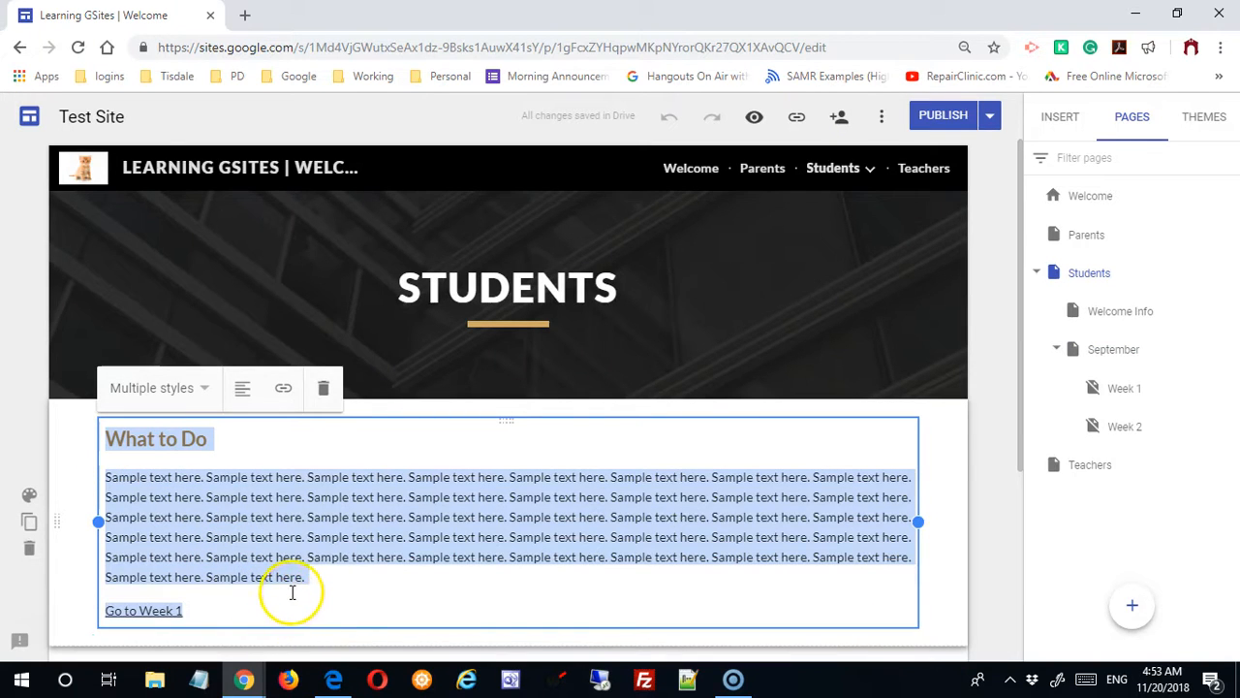
key(BackSpace)
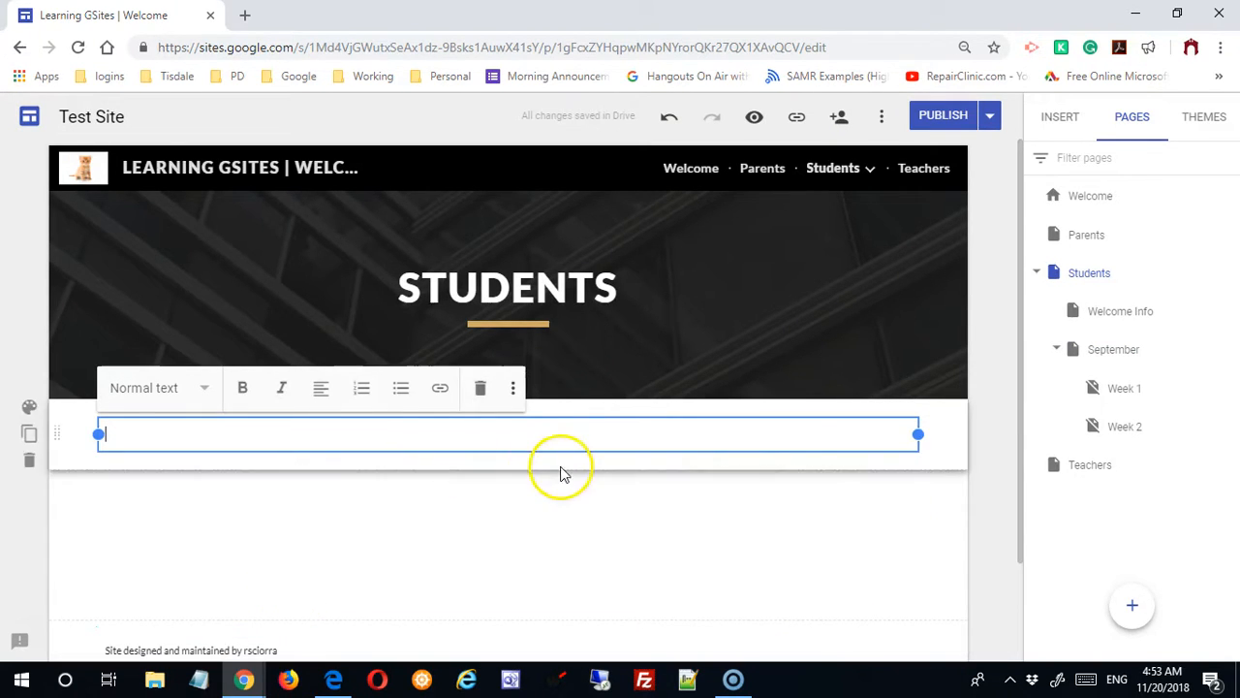
Add a text box to the September page and paste the copied "What to Do" text with its link
mouse_move(870, 181)
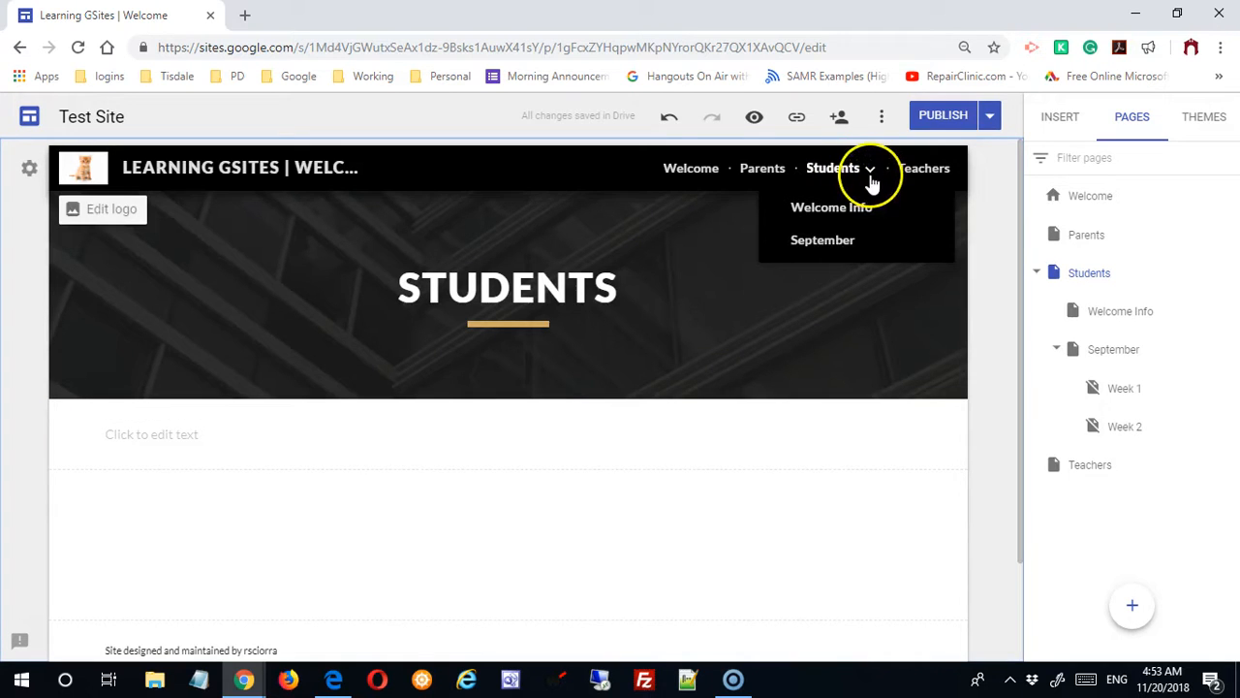
click(830, 240)
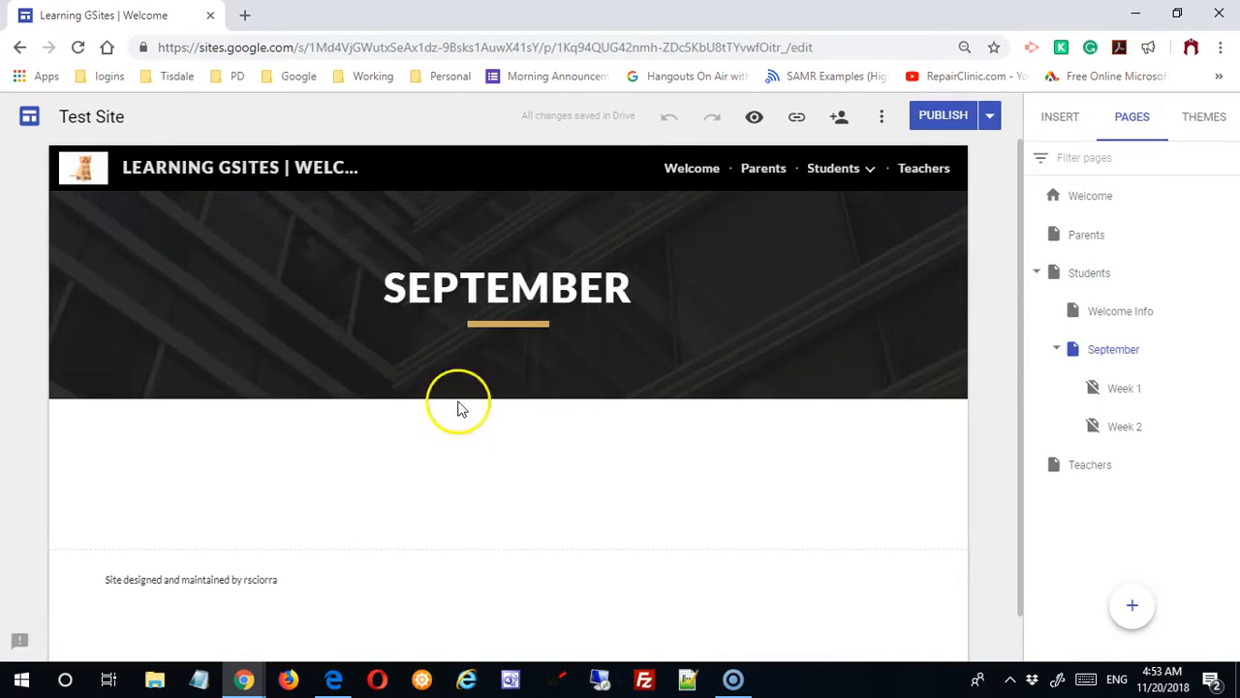
click(1063, 122)
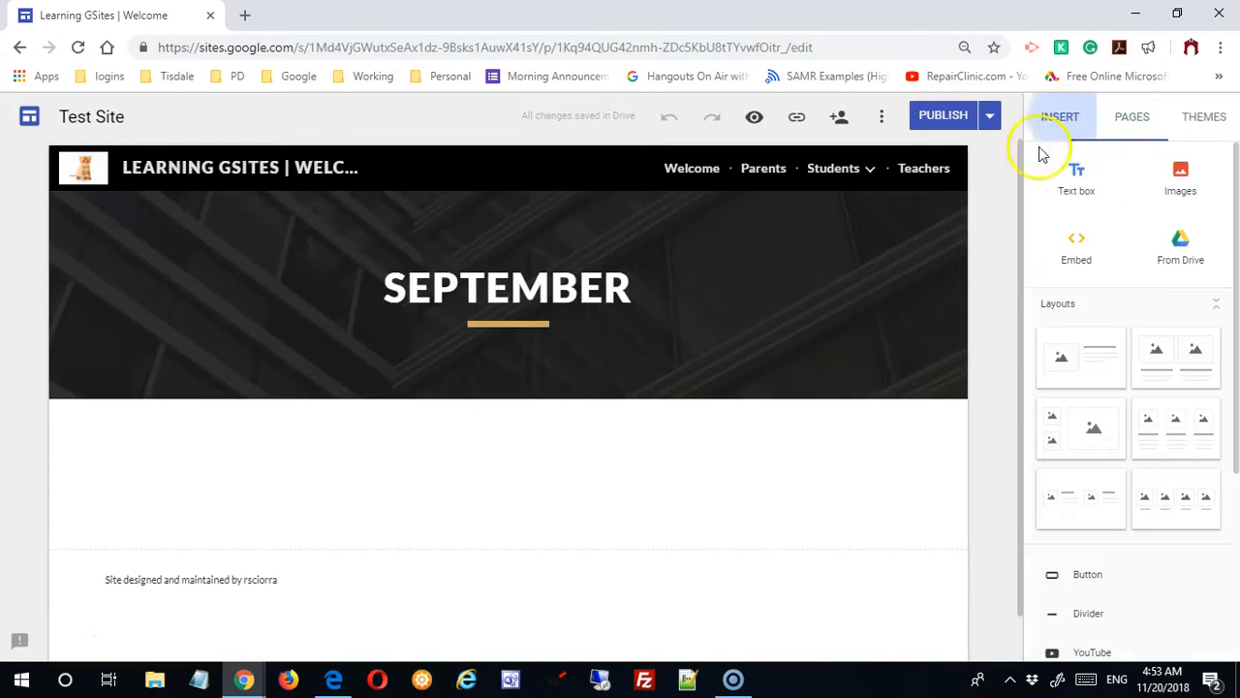
click(1078, 184)
key(ctrl+v)
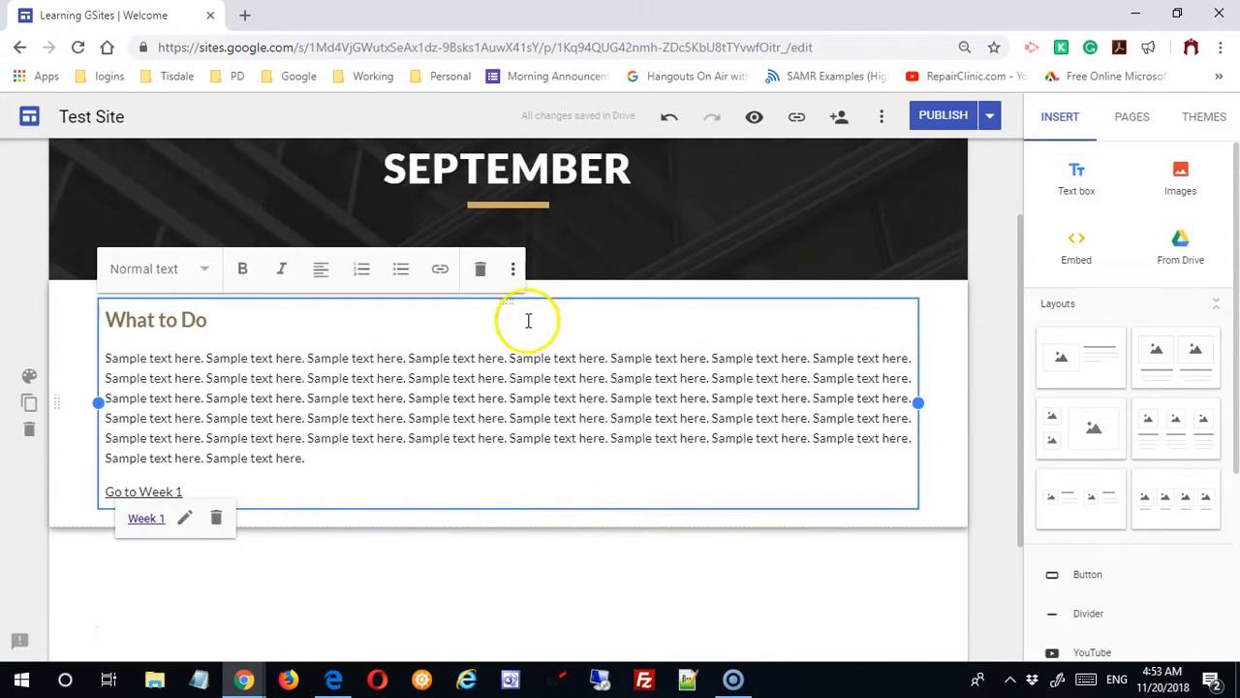
Check the pages listed in the Students navigation and follow the "Go to Week 1" link on the September page
click(958, 482)
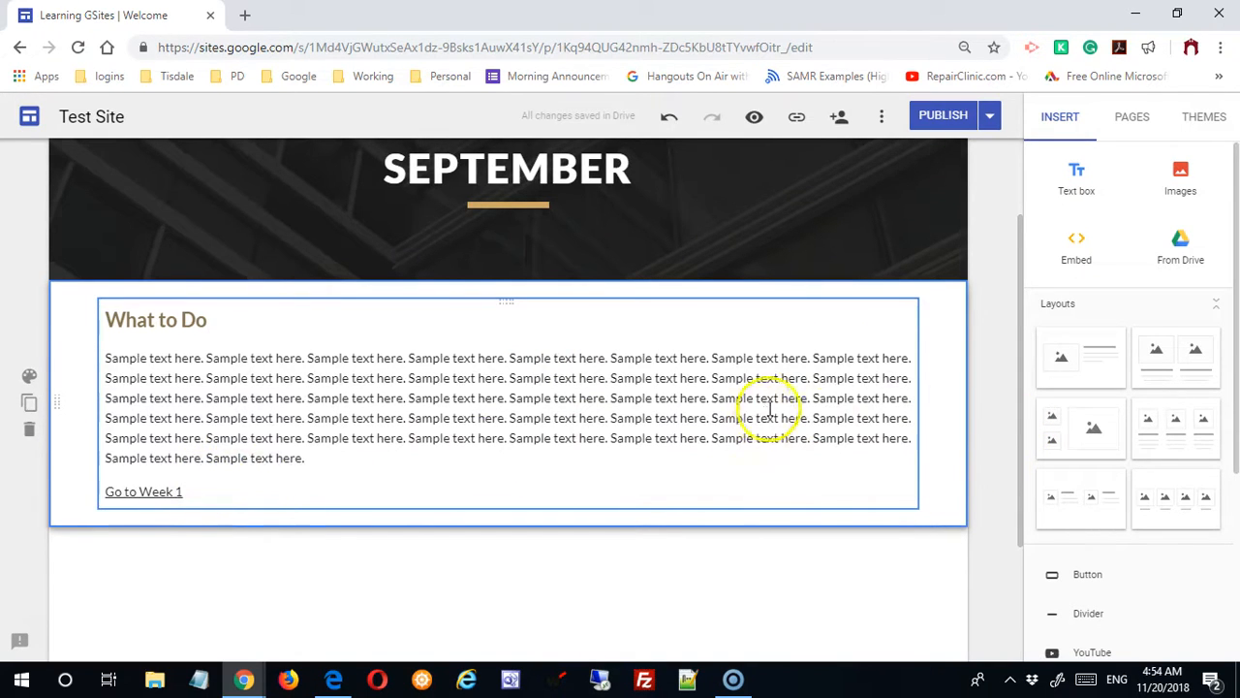
scroll(805, 329, up, 2)
mouse_move(844, 177)
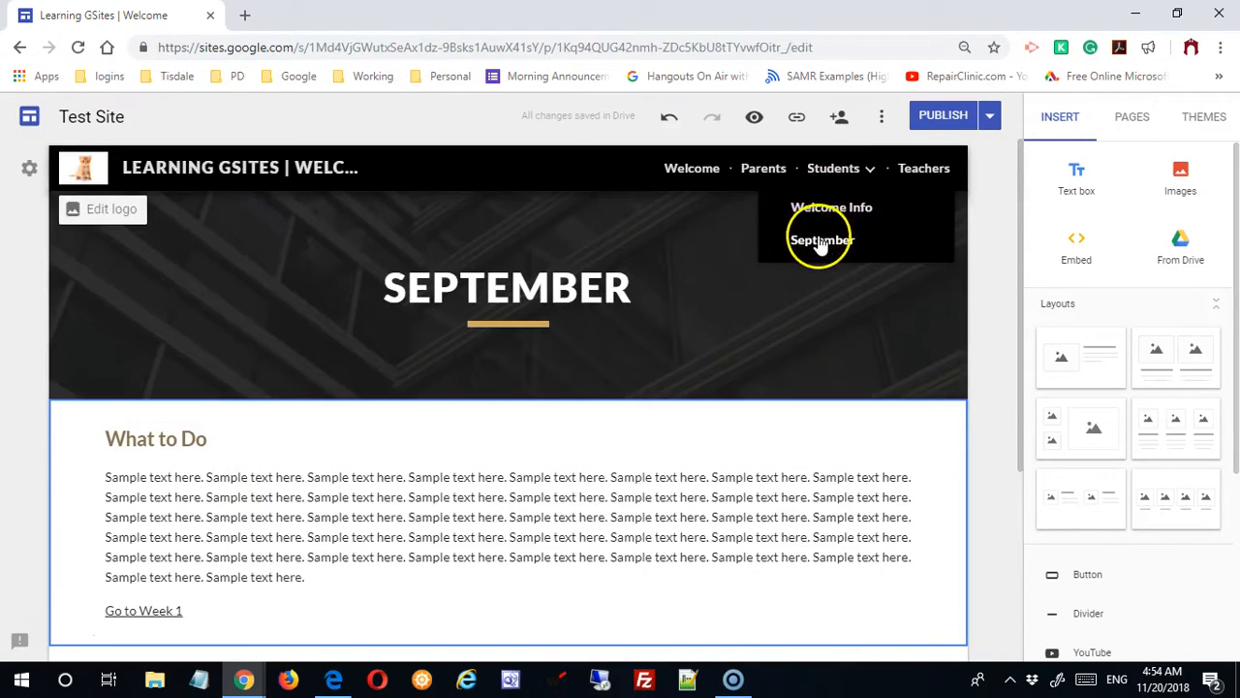
click(136, 610)
click(146, 636)
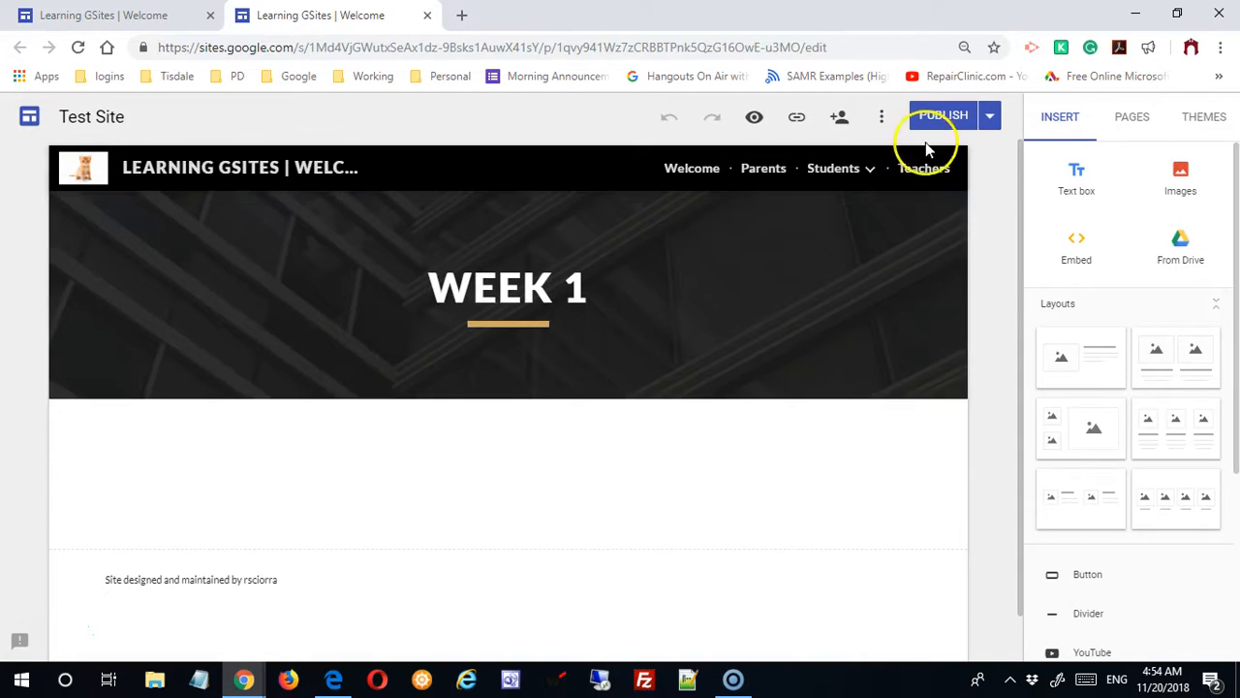
Publish the site, view the published version and go to its Welcome page
click(946, 118)
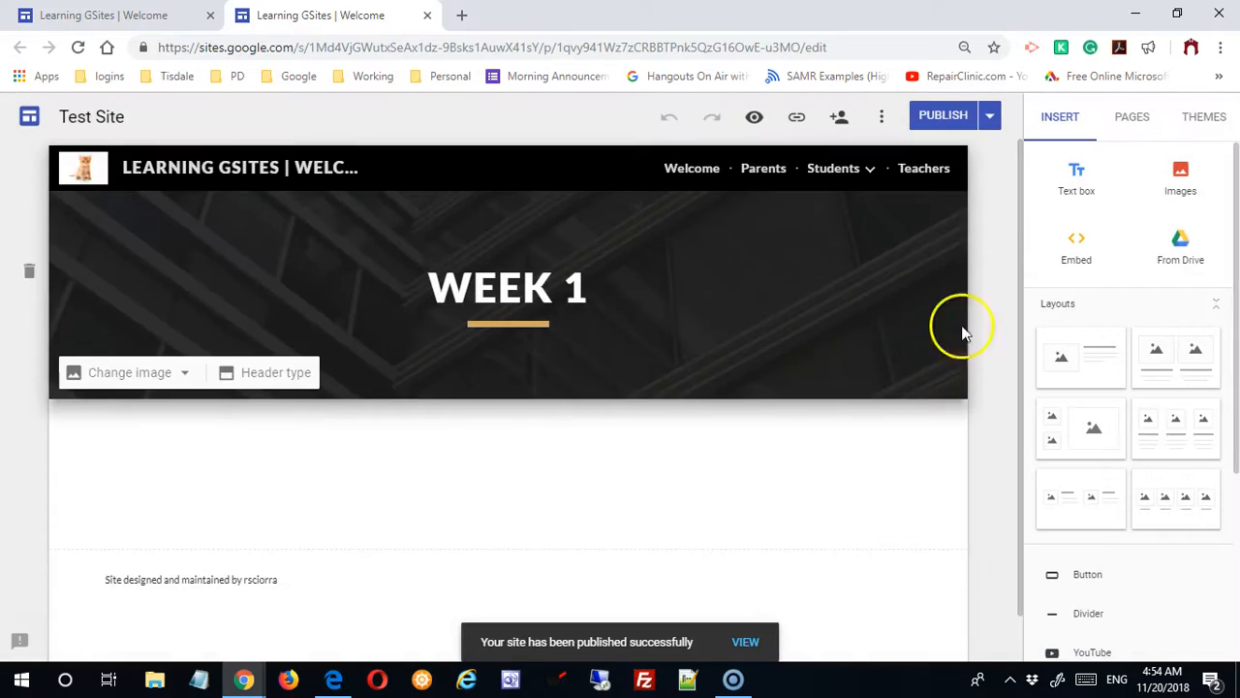
click(745, 643)
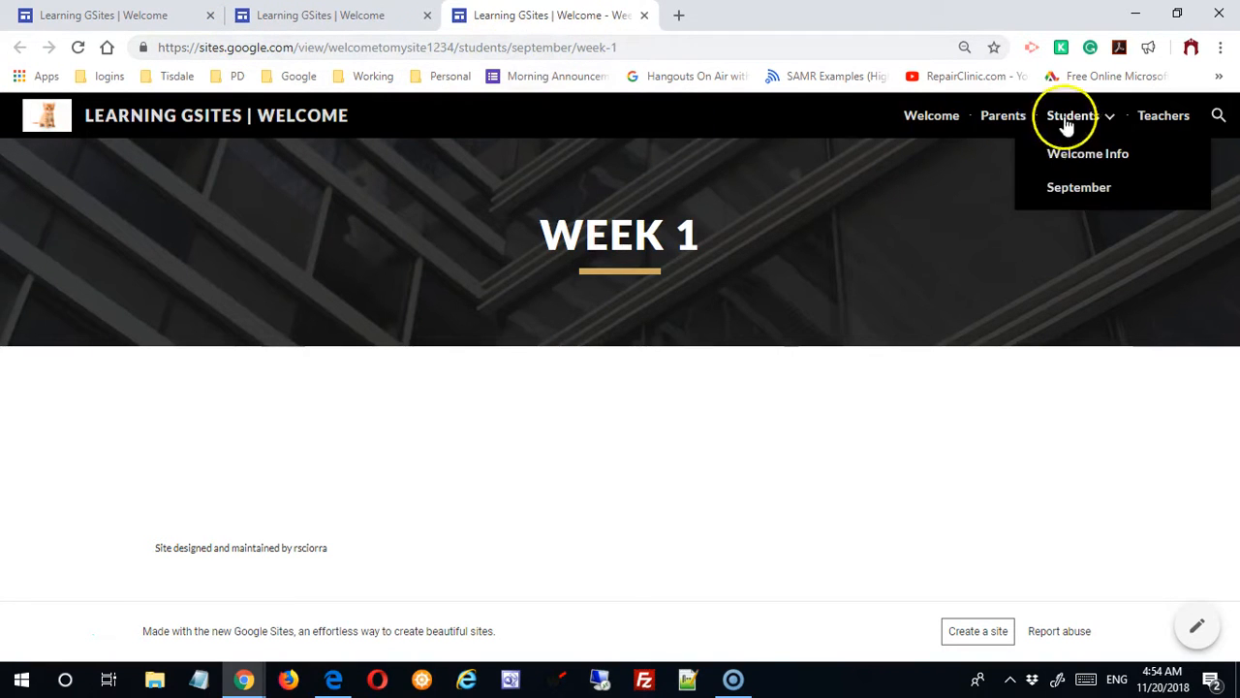
click(933, 116)
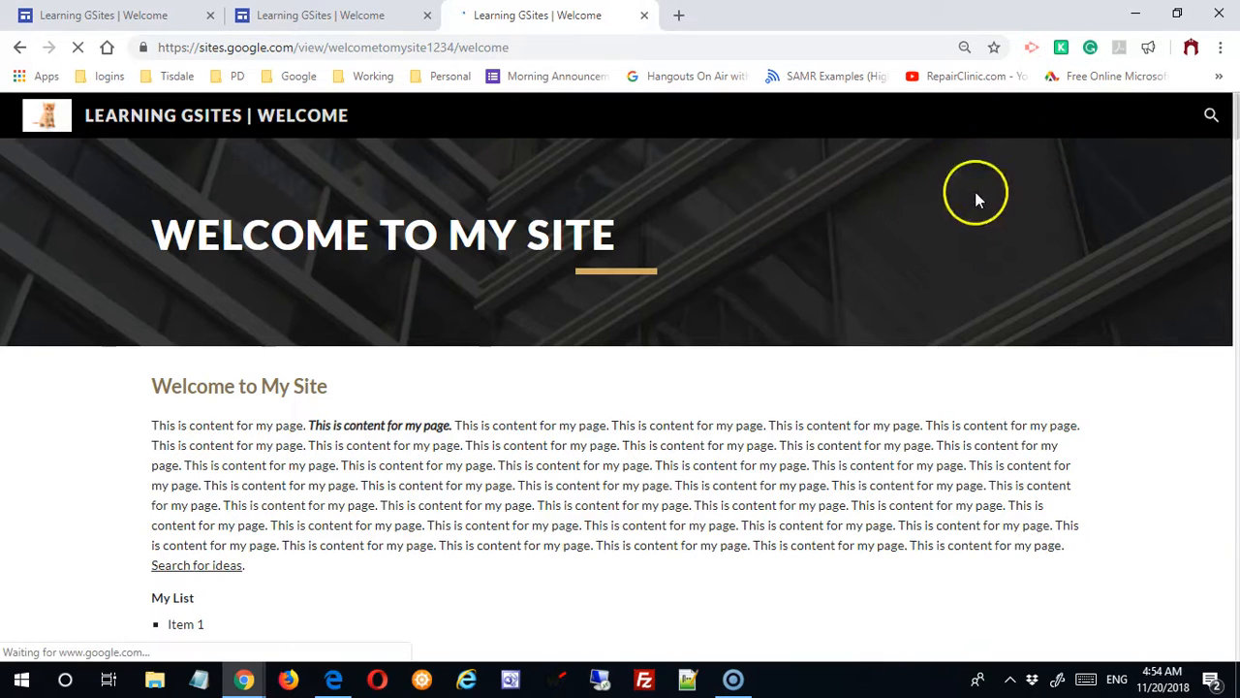
Browse the published Welcome Info and September pages, follow the "Go to Week 1" link, and return to editing the September page
mouse_move(1071, 116)
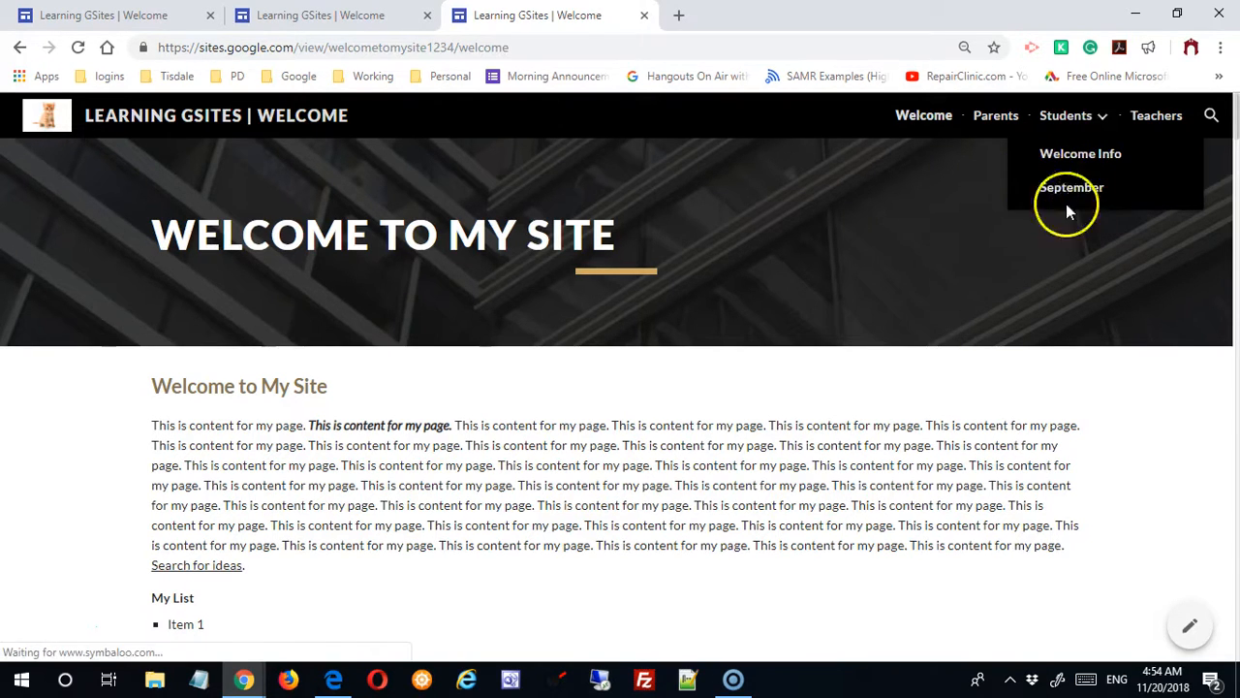
click(1080, 166)
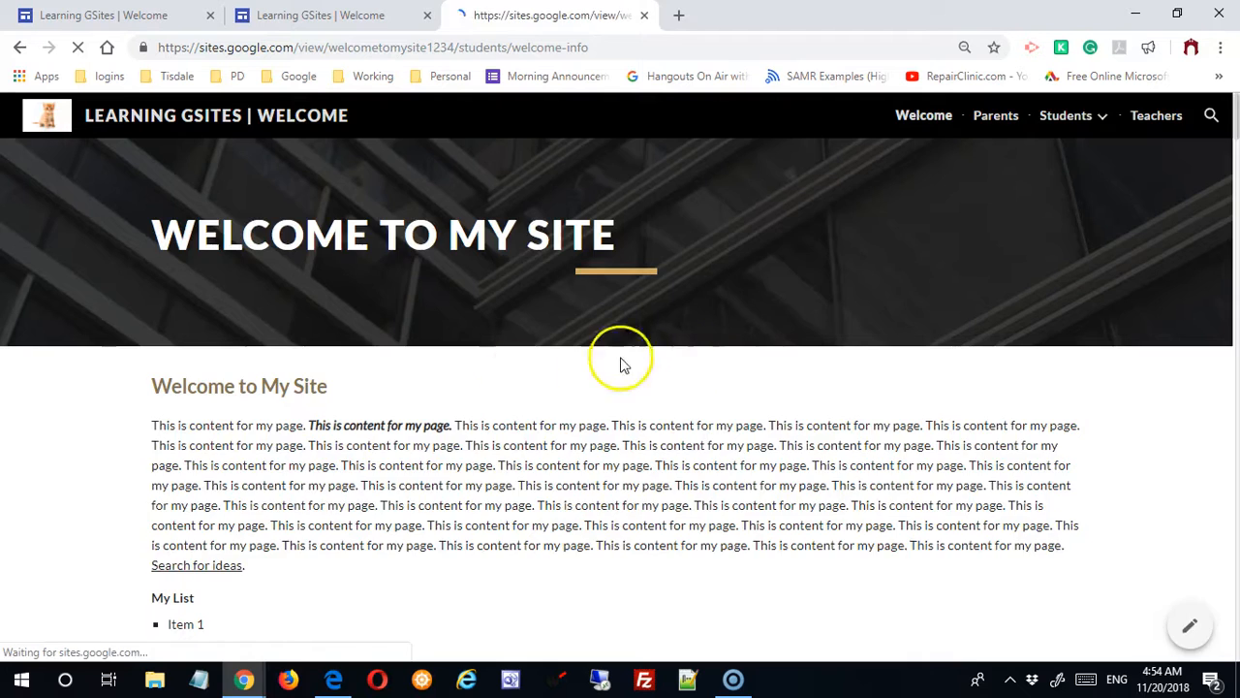
mouse_move(1114, 123)
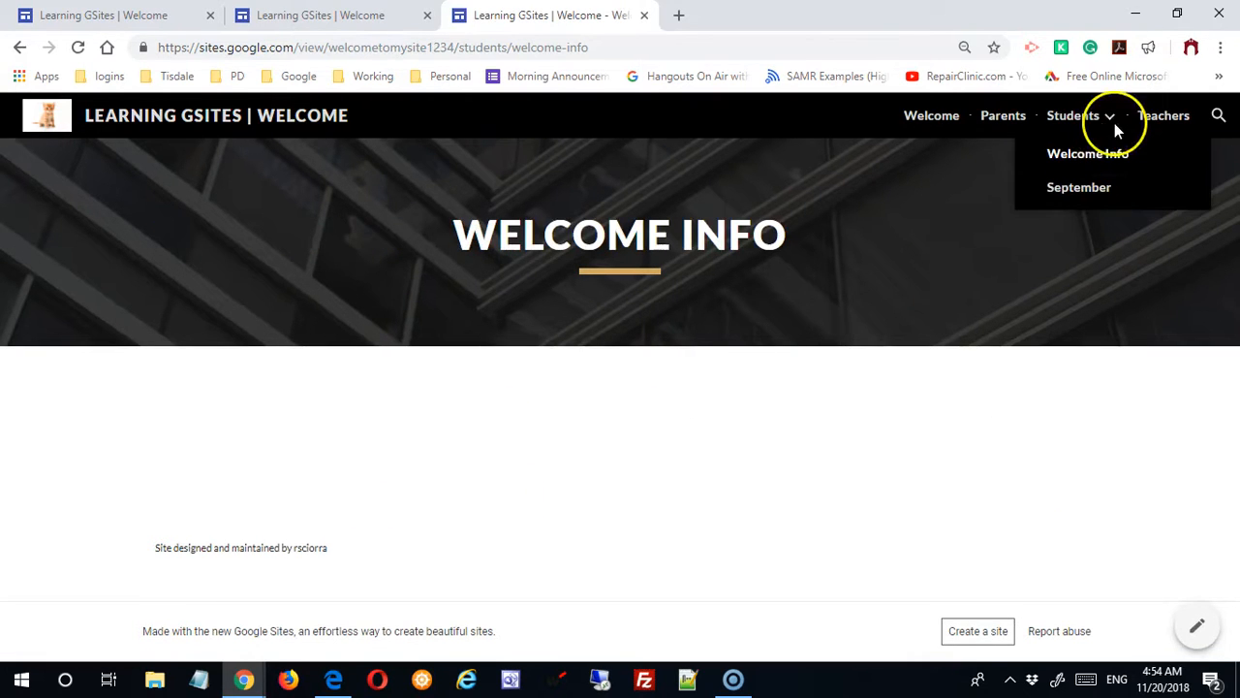
click(1092, 189)
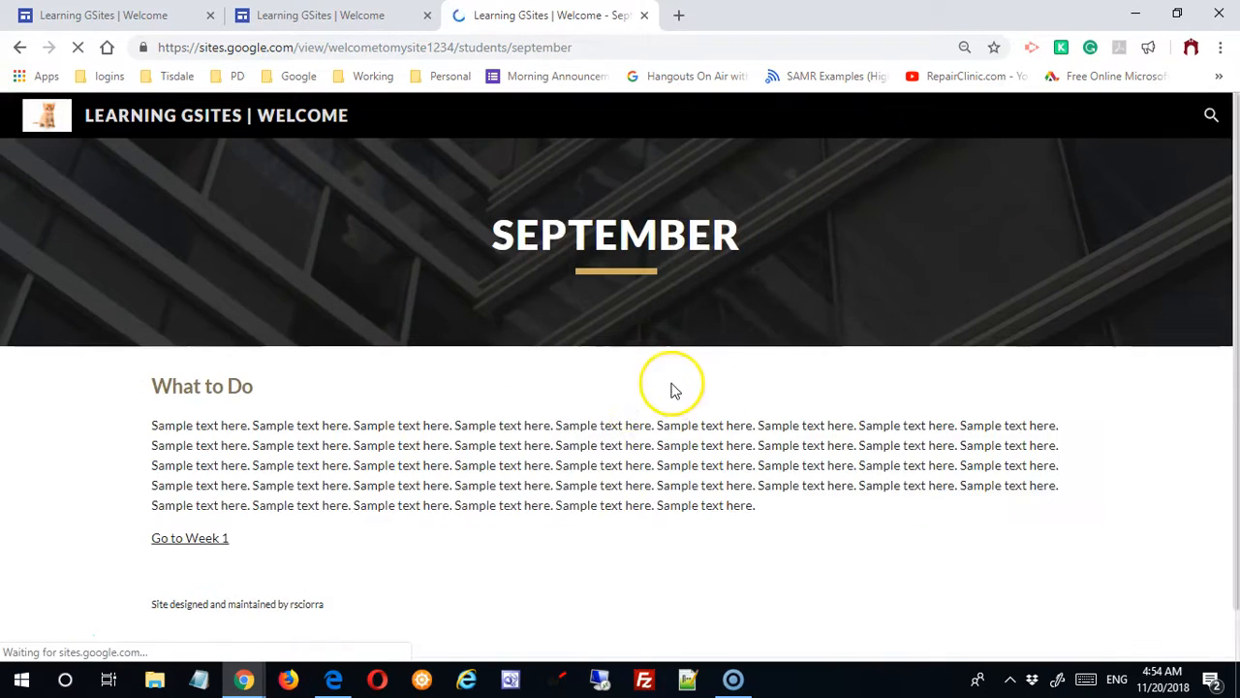
scroll(329, 436, down, 1)
click(200, 482)
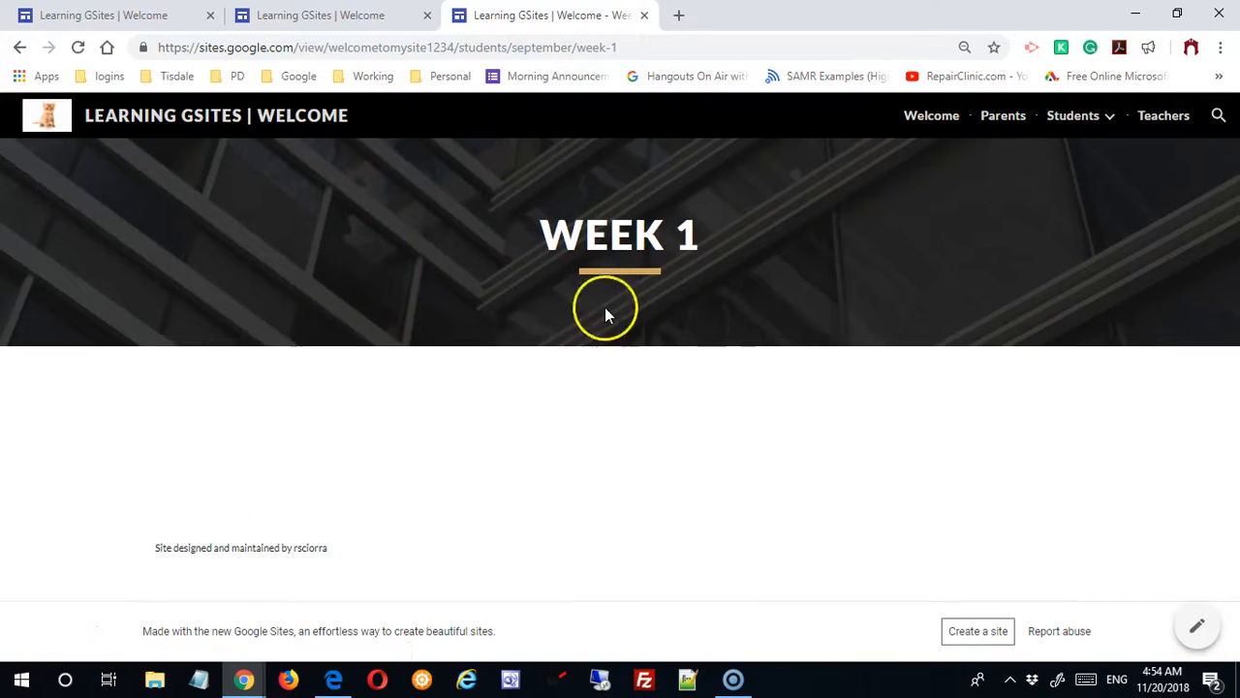
click(644, 15)
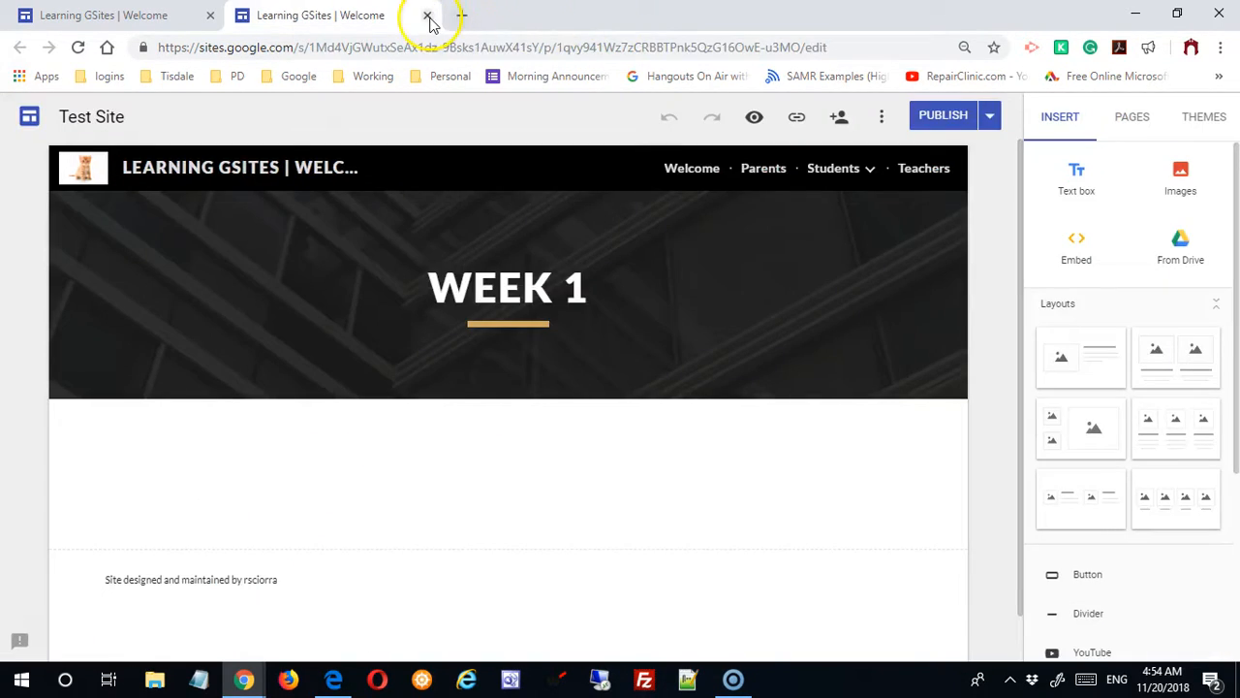
click(427, 16)
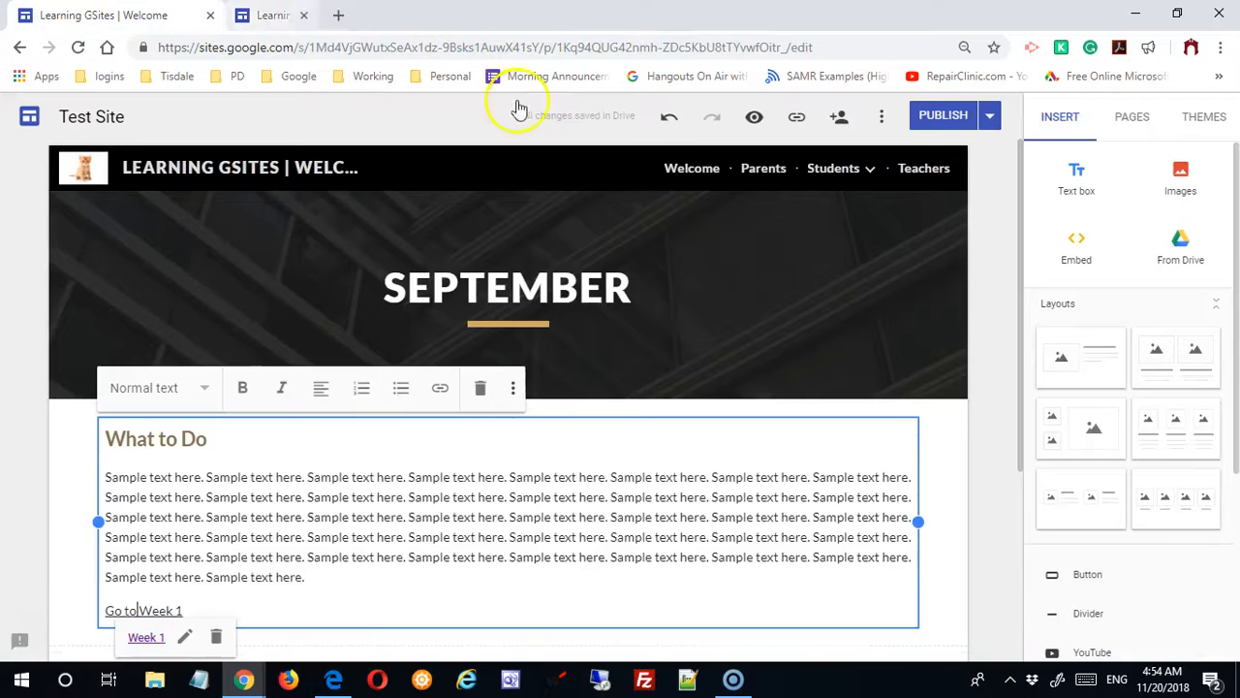
Review the page options for Week 1 in the site's page list, including showing it in navigation and deleting it, without applying any
click(1124, 114)
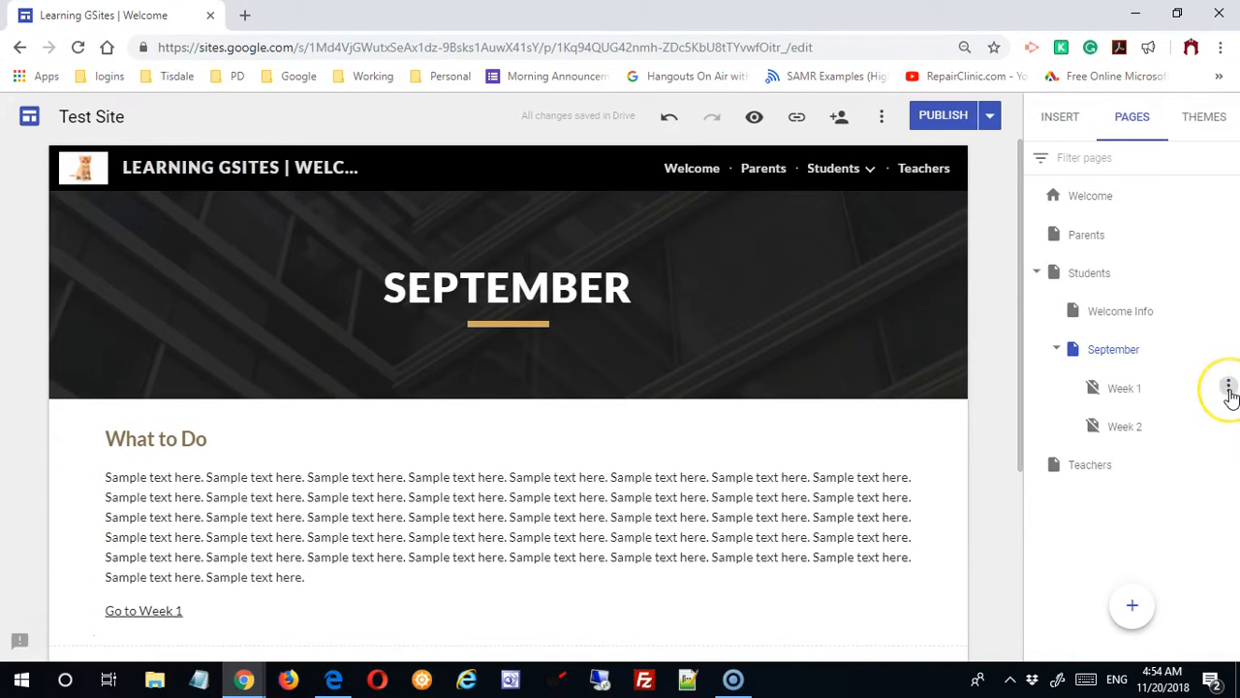
click(1228, 388)
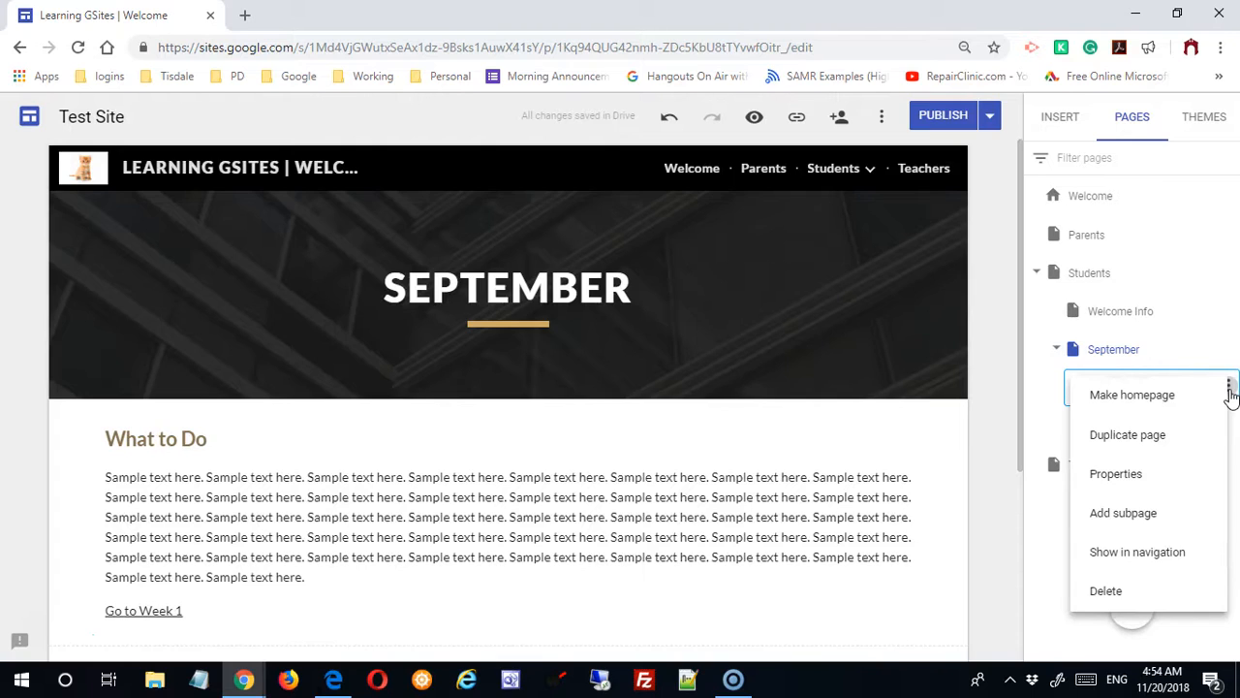
click(1116, 590)
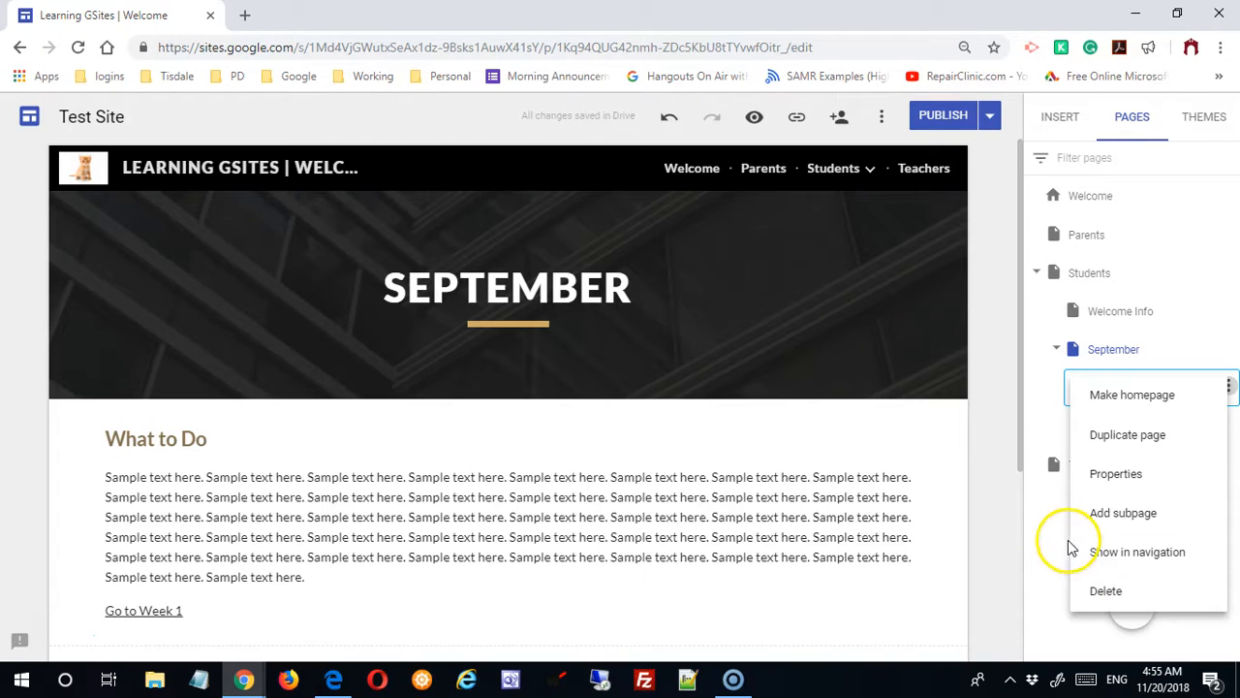
click(993, 424)
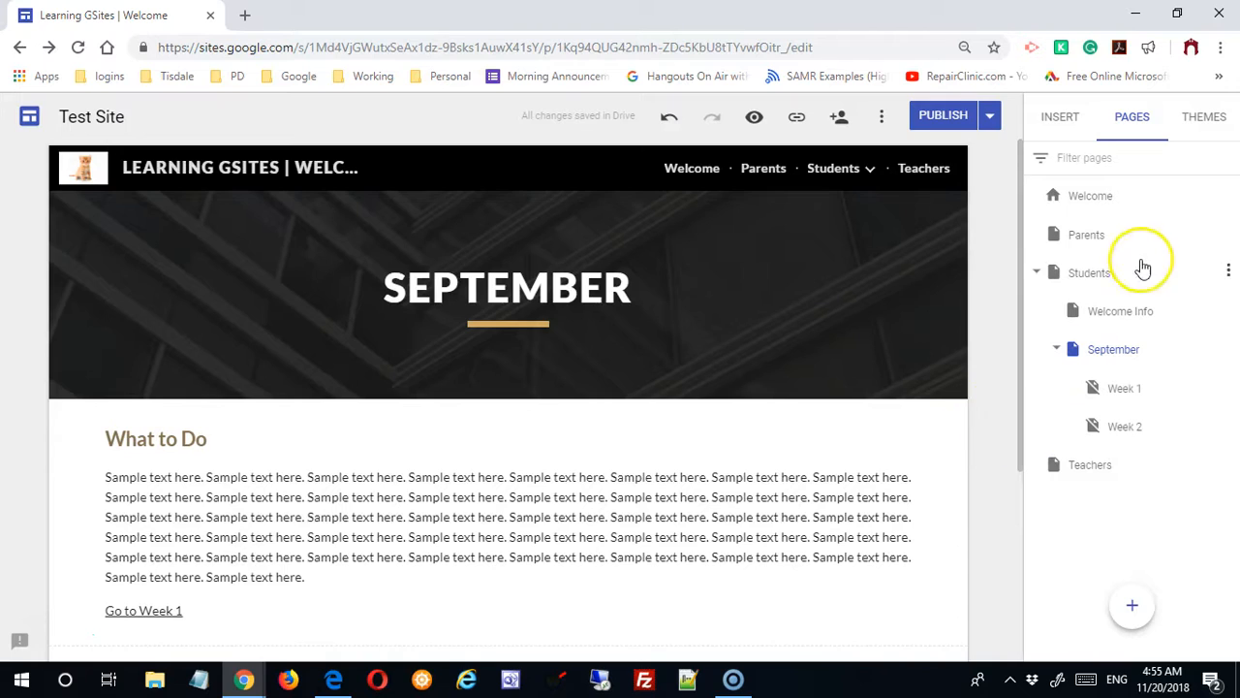